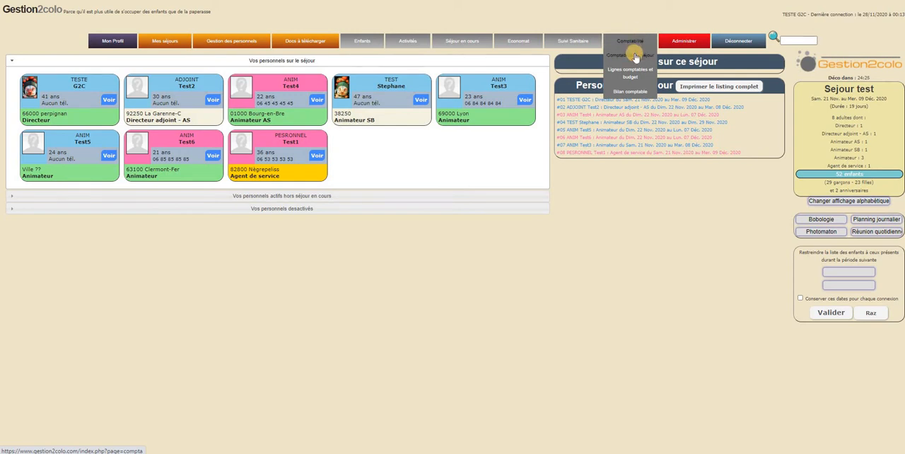
- View the Comptabilité du séjour page and the Lignes comptables et budget page
click(635, 56)
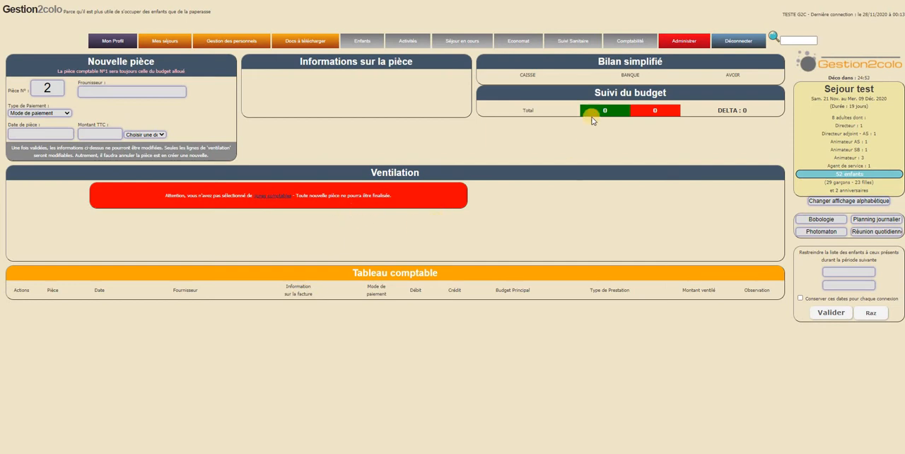
click(641, 48)
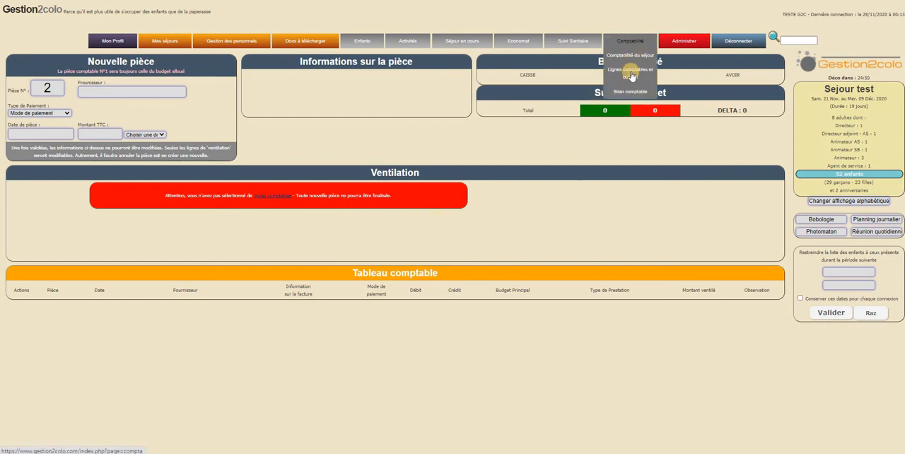
click(631, 72)
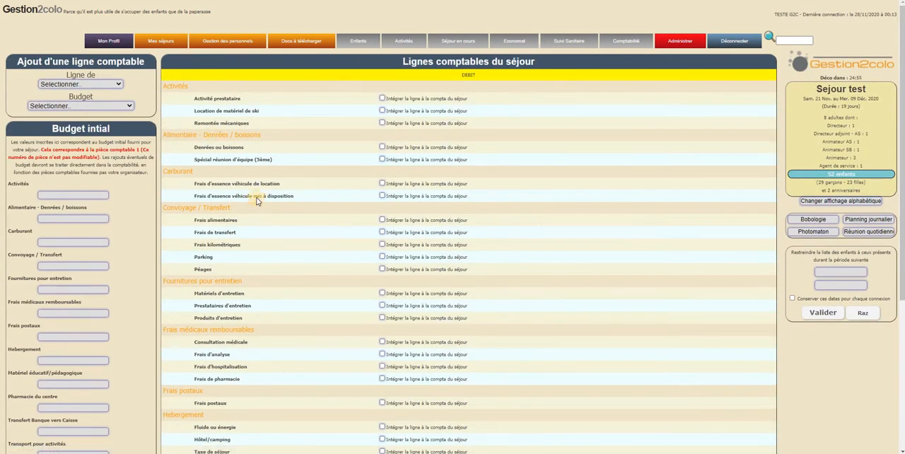
scroll(616, 87, down, 3)
scroll(616, 87, up, 3)
- Open the Bilan comptable page and examine its XLS, PDF and per-item PDF export options
mouse_move(624, 53)
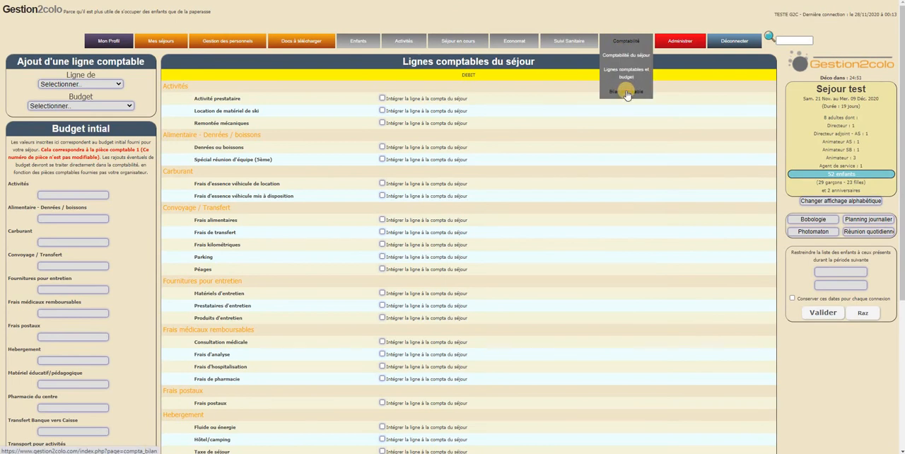
click(626, 92)
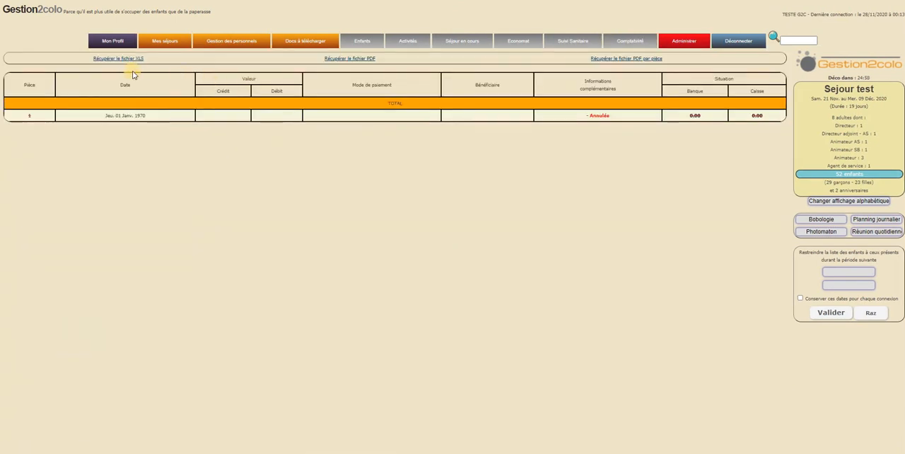
click(104, 60)
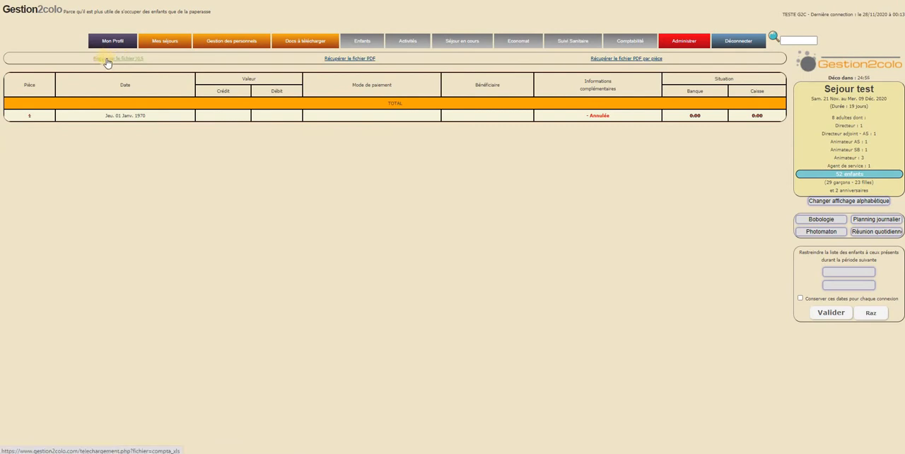
click(350, 60)
click(635, 62)
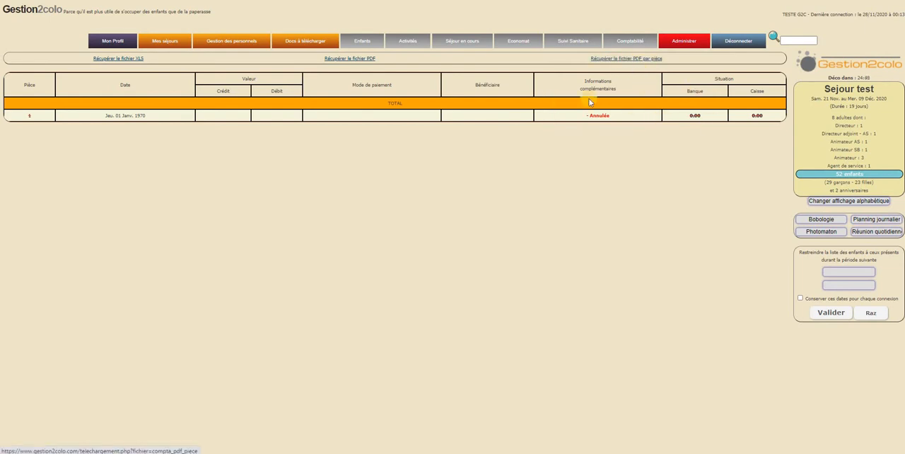
- Return to the Comptabilité du séjour page and read the notice in its Ventilation section
click(632, 55)
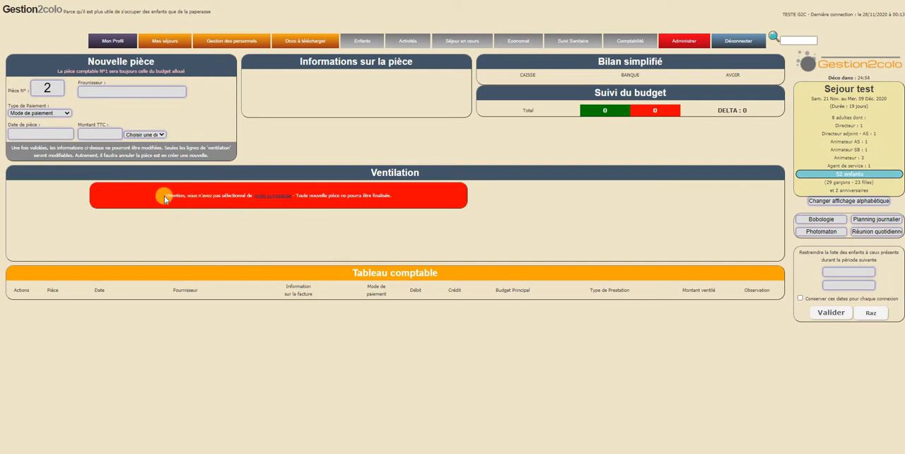
mouse_move(166, 197)
mouse_down()
mouse_move(397, 201)
mouse_move(157, 196)
mouse_up()
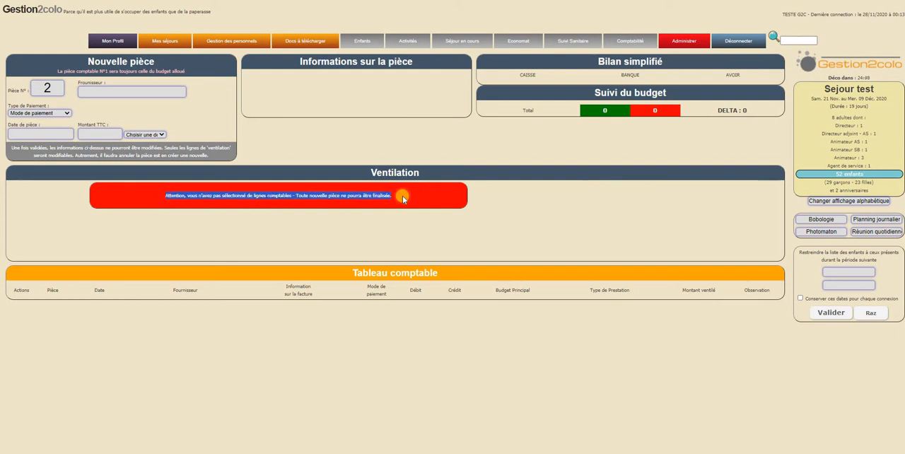
click(412, 146)
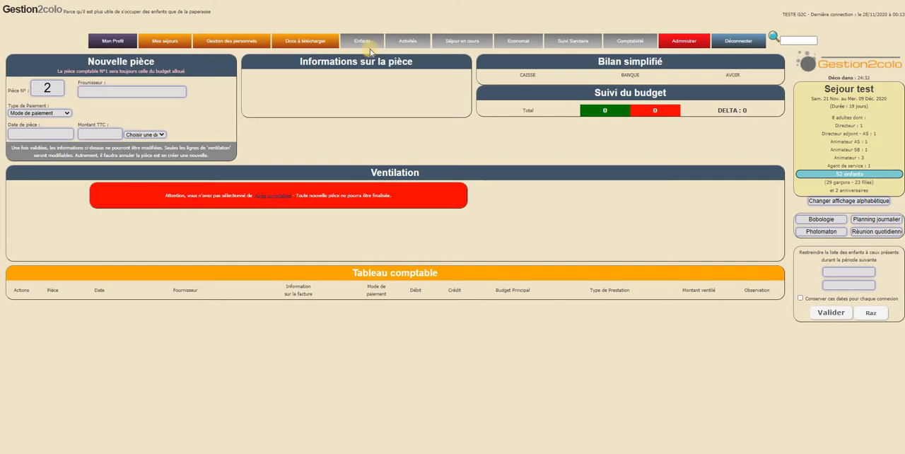
- Open the Lignes comptables et budget page and examine its DEBIT, CREDIT and TRANSFERT sections
mouse_move(629, 42)
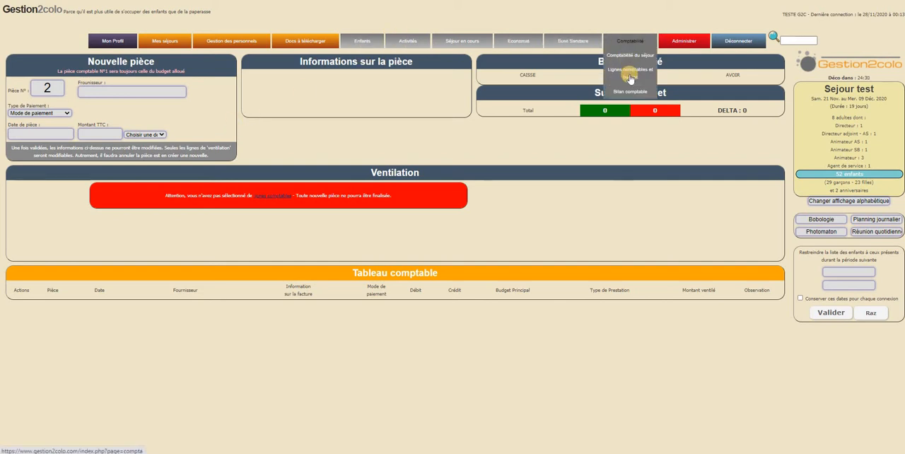
click(631, 78)
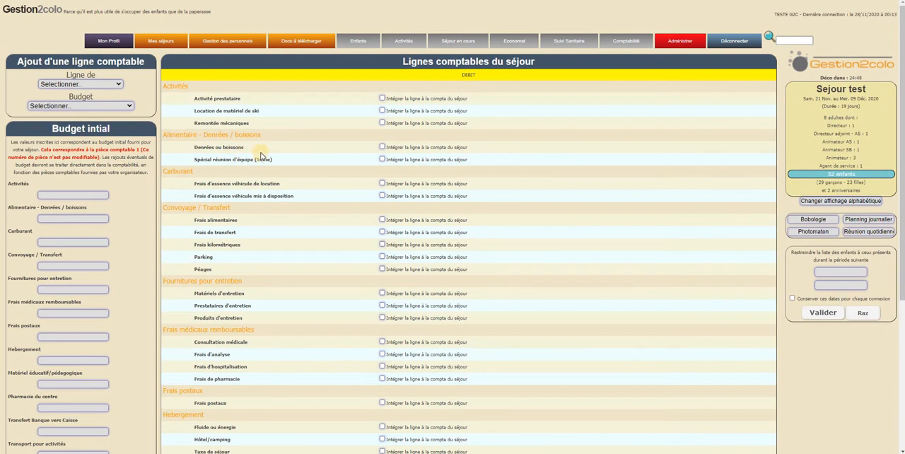
scroll(318, 187, down, 3)
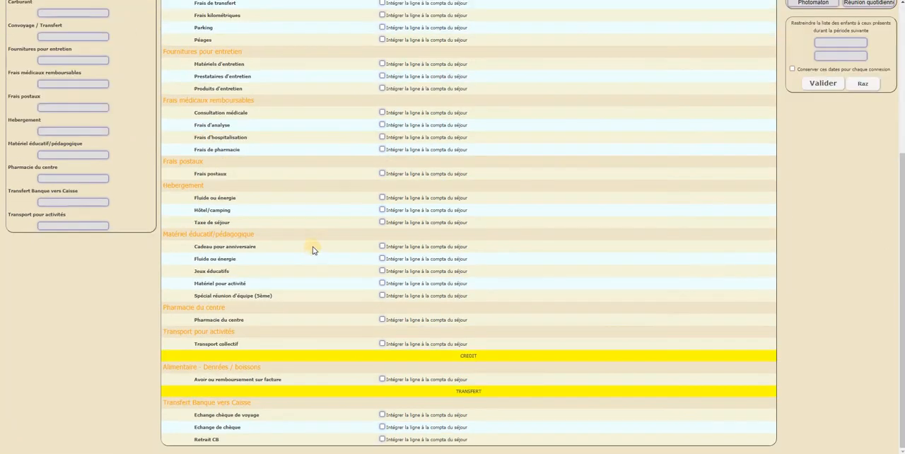
scroll(314, 265, up, 3)
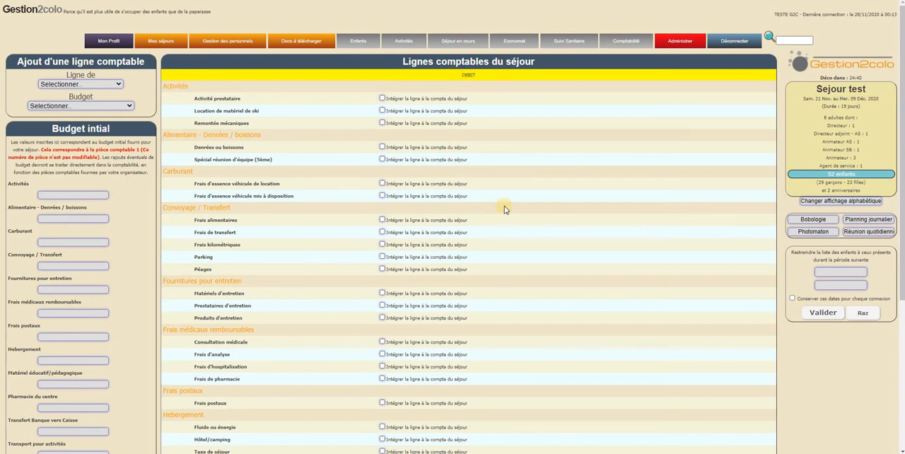
scroll(462, 375, down, 3)
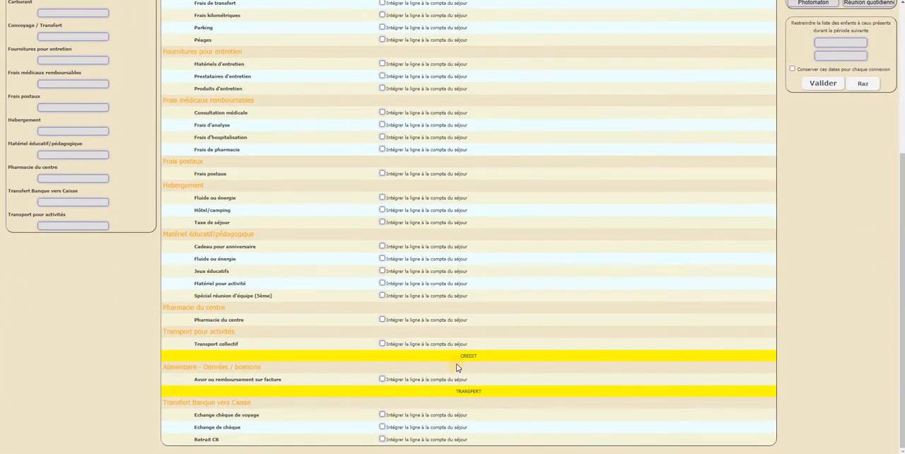
double_click(508, 358)
double_click(514, 391)
click(508, 382)
scroll(344, 272, up, 5)
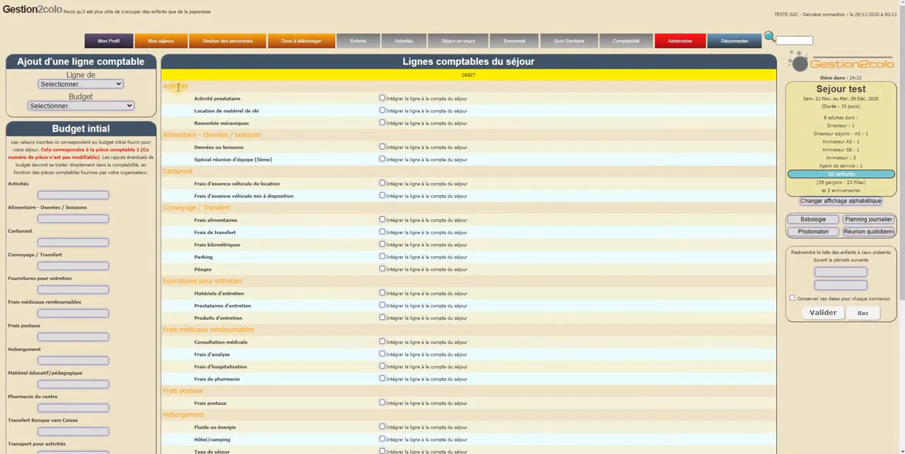
- Include Activité prestataire, Denrées ou boissons, Spécial réunion d'équipe (5ème) under Alimentaire, and Frais d'essence véhicule de location in the stay's accounting
click(382, 98)
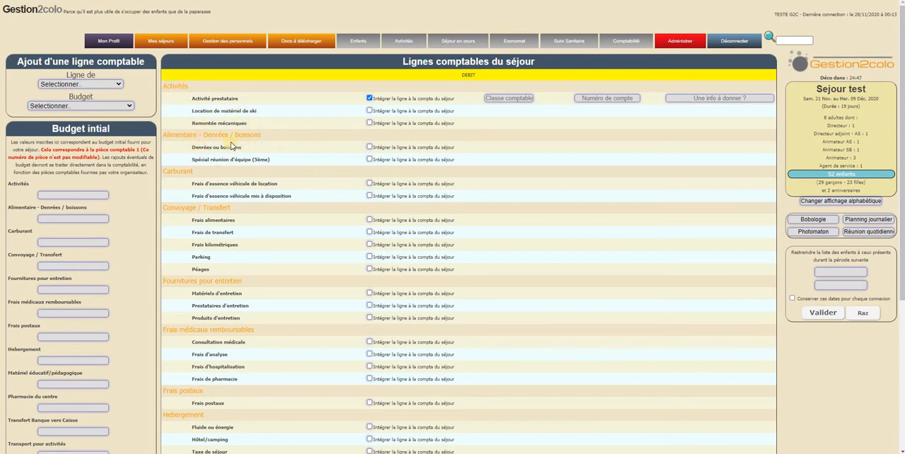
click(369, 147)
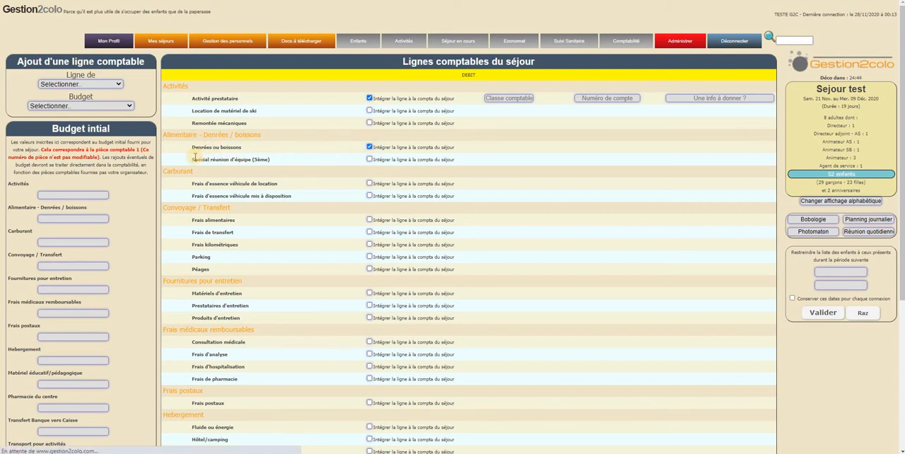
click(369, 159)
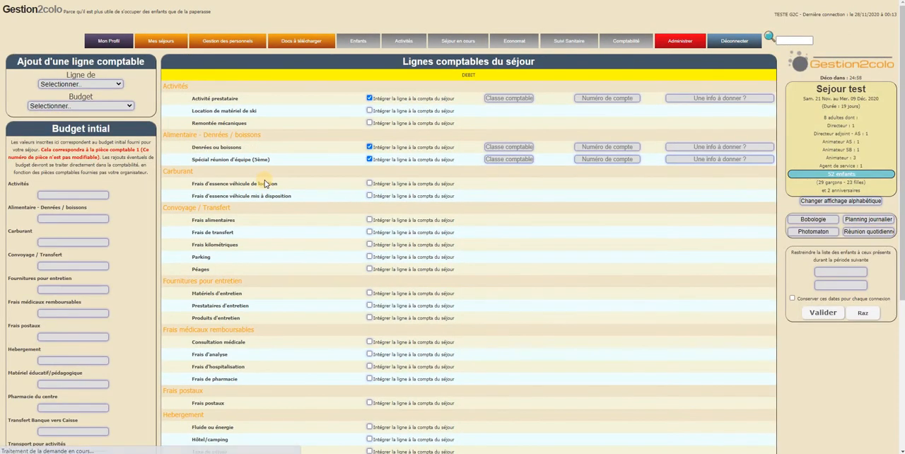
drag(174, 138, 274, 135)
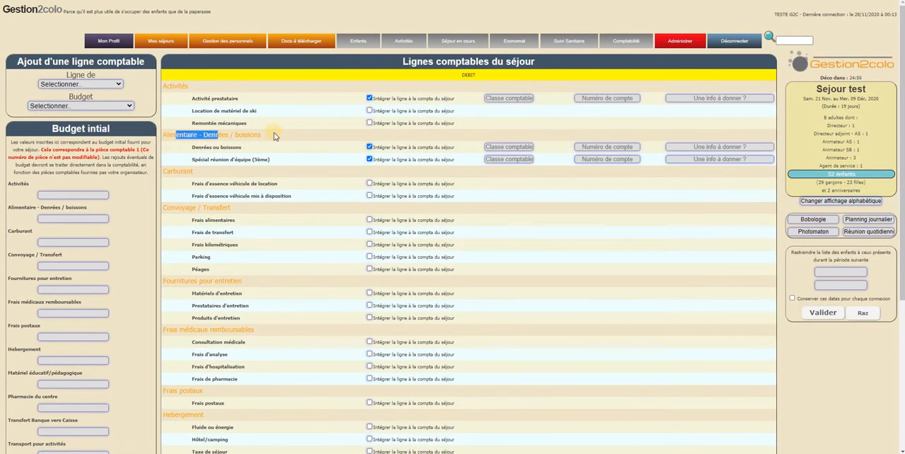
click(228, 154)
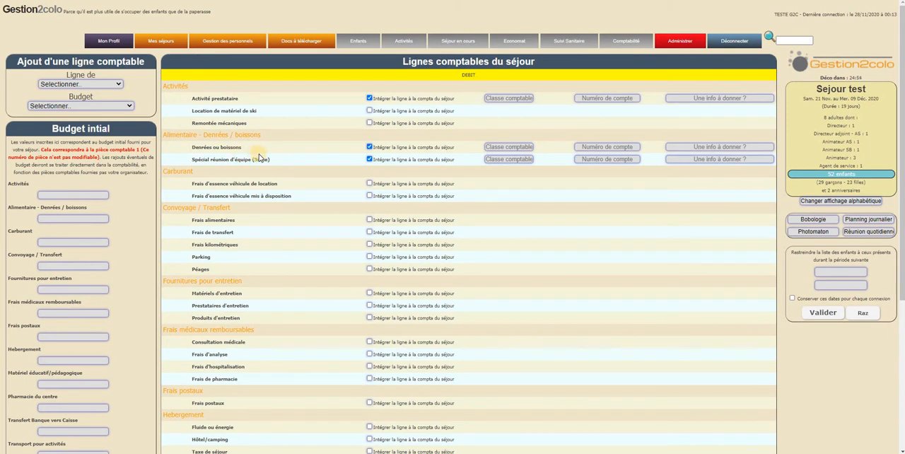
click(369, 184)
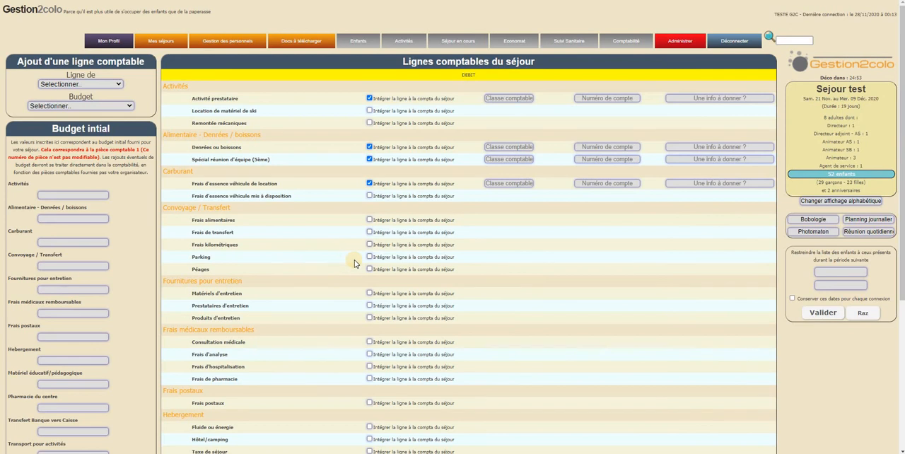
- Include the Consultation médicale and Frais de pharmacie lines under Frais médicaux remboursables in the stay's accounting
scroll(354, 263, down, 3)
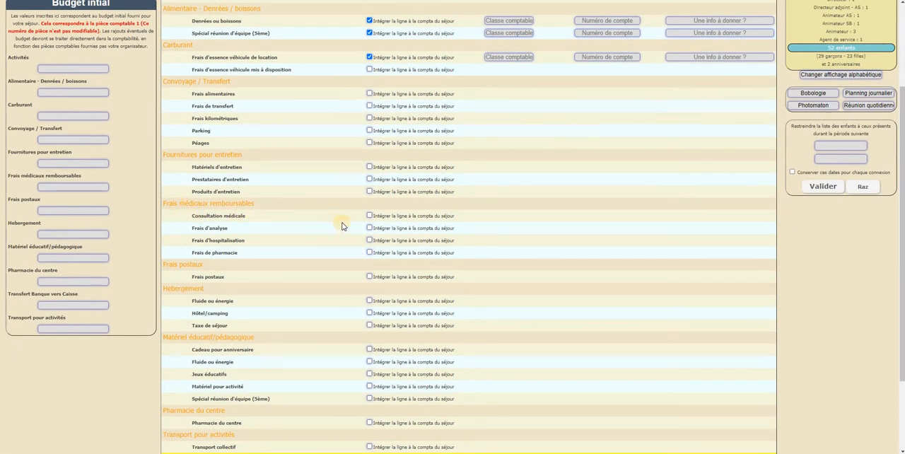
click(369, 215)
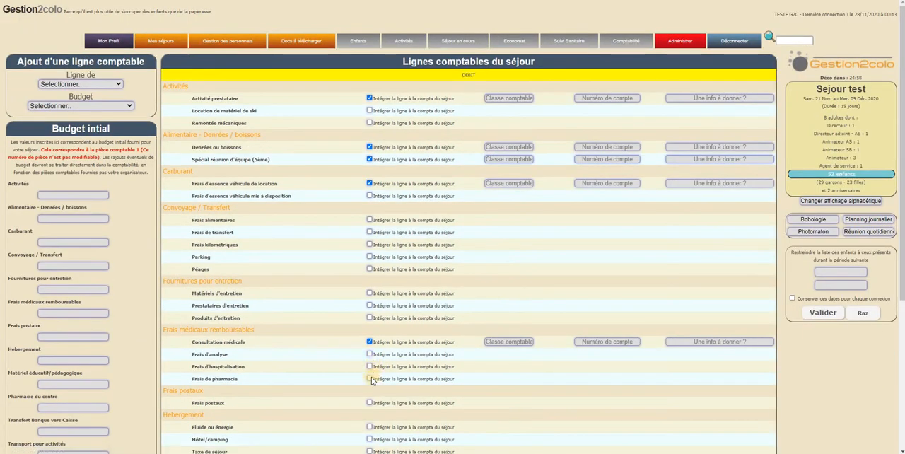
click(369, 379)
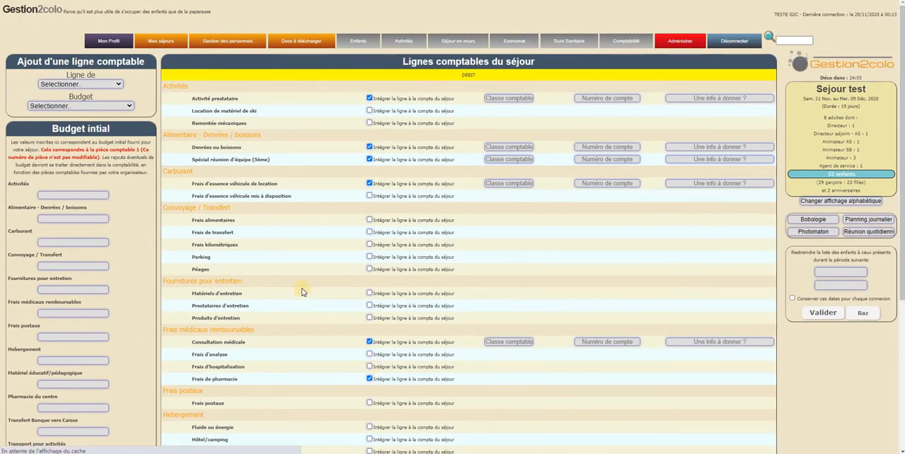
- Include the Retrait CB transfer line and the Pharmacie du centre line in the stay's accounting
scroll(303, 293, down, 3)
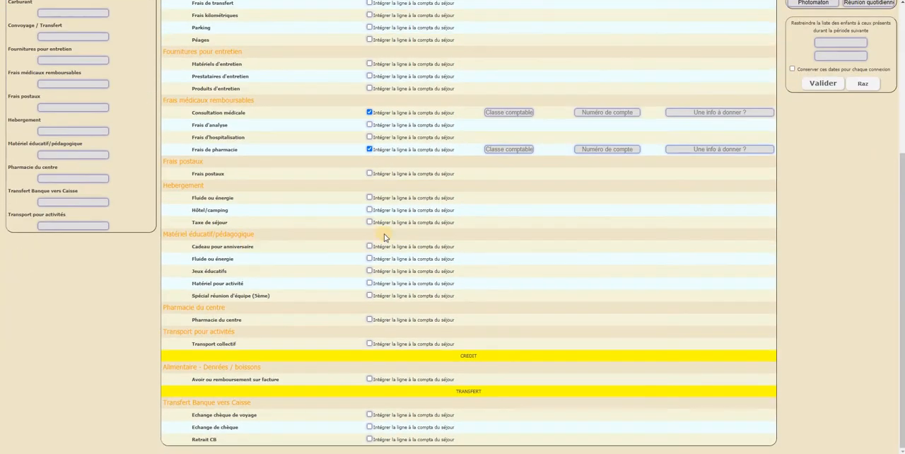
scroll(384, 237, up, 3)
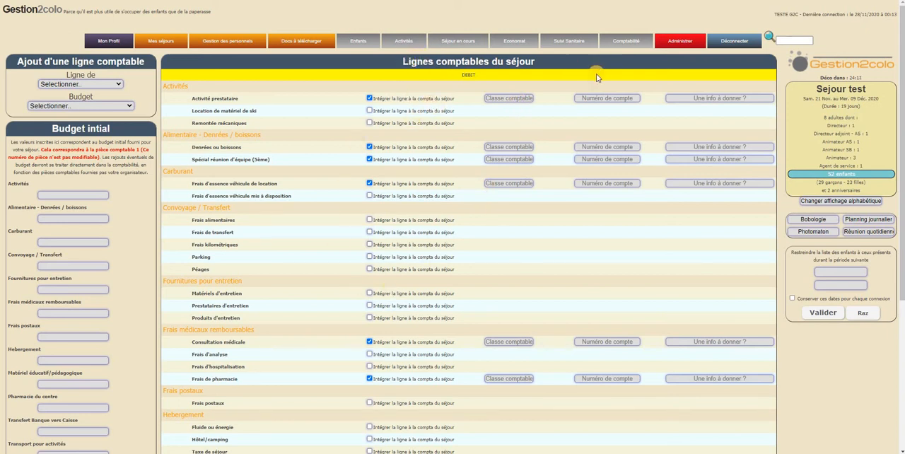
scroll(456, 239, down, 4)
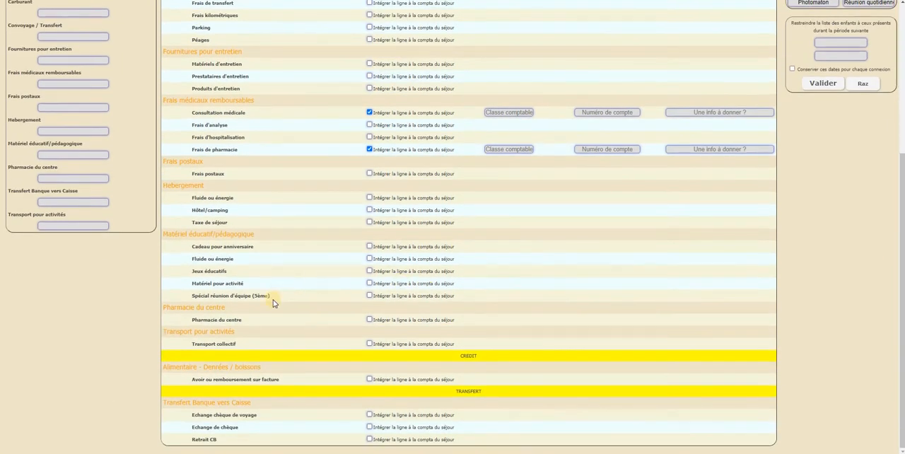
click(369, 439)
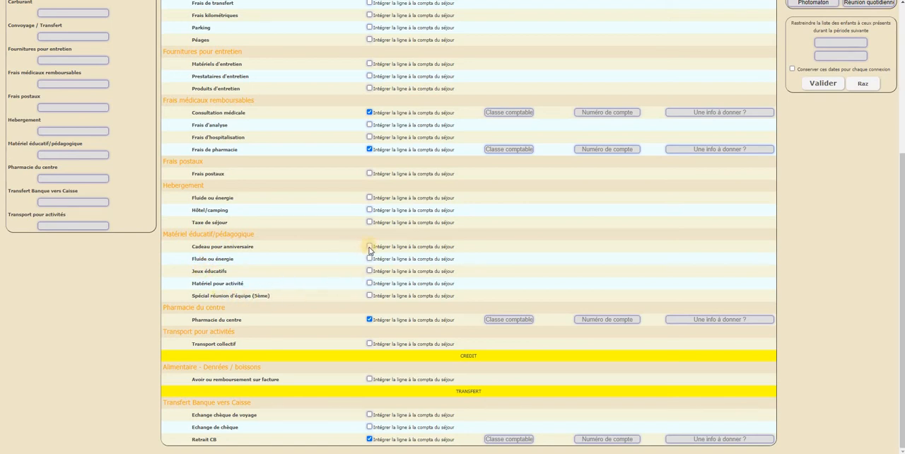
- Include the Jeux éducatifs and Matériel pour activité lines under Matériel éducatif/pédagogique in the stay's accounting
click(369, 271)
click(368, 296)
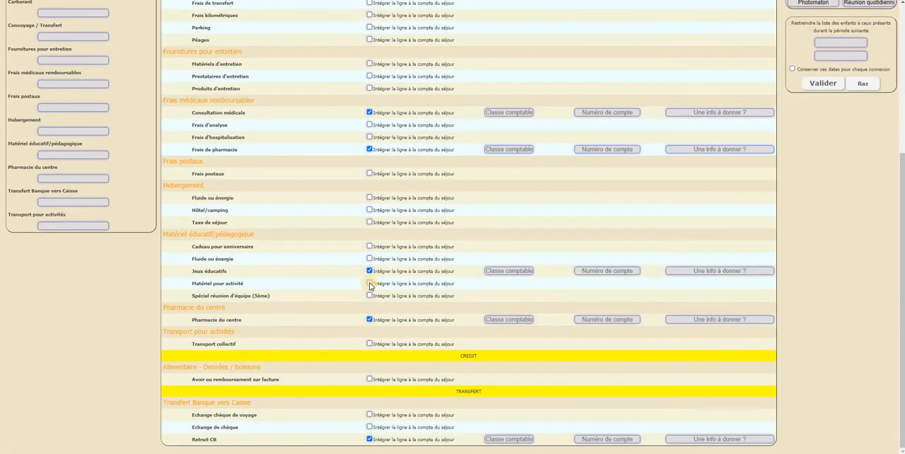
click(369, 284)
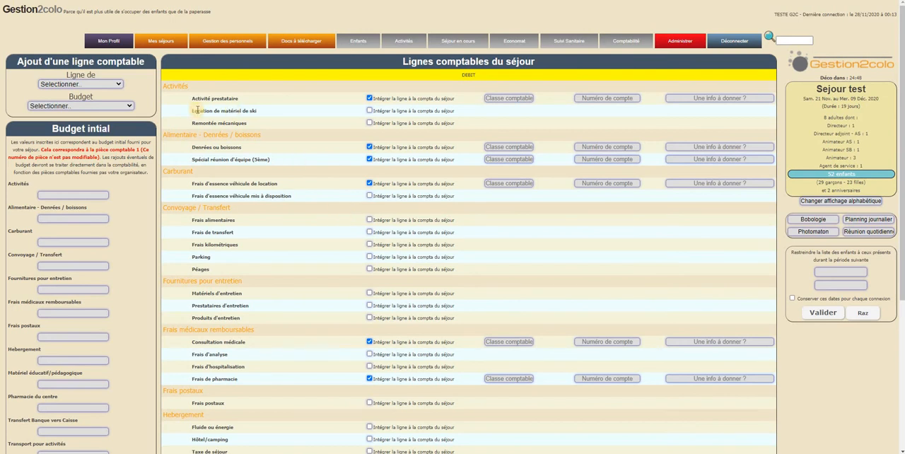
- Compare the line categories with the initial budget fields, and include the Remontée mécaniques line under Activités
double_click(177, 84)
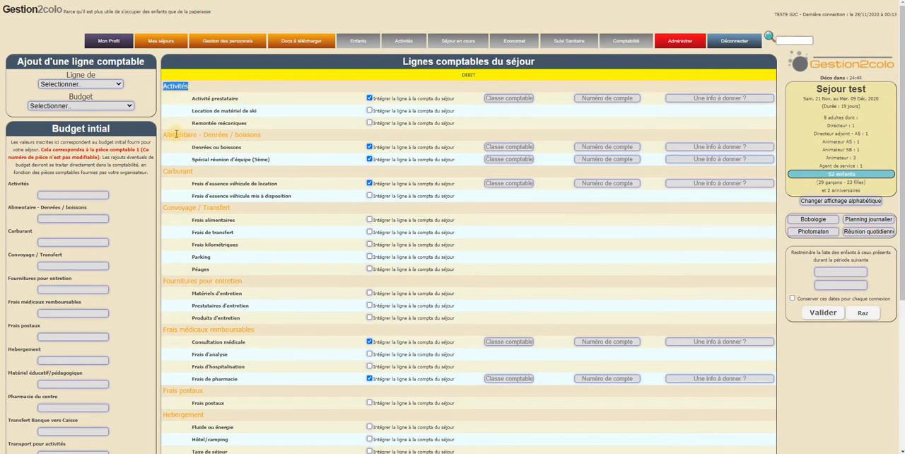
drag(165, 135, 280, 132)
click(185, 88)
scroll(133, 182, down, 3)
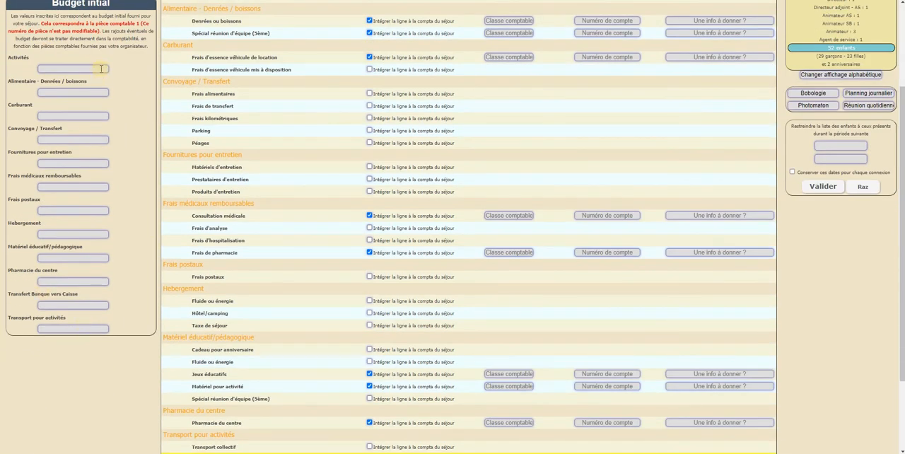
scroll(76, 126, up, 2)
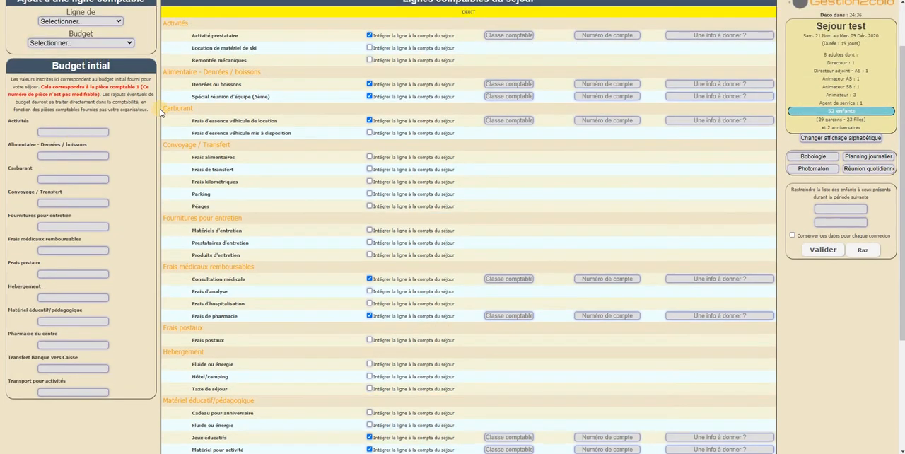
key(Tab)
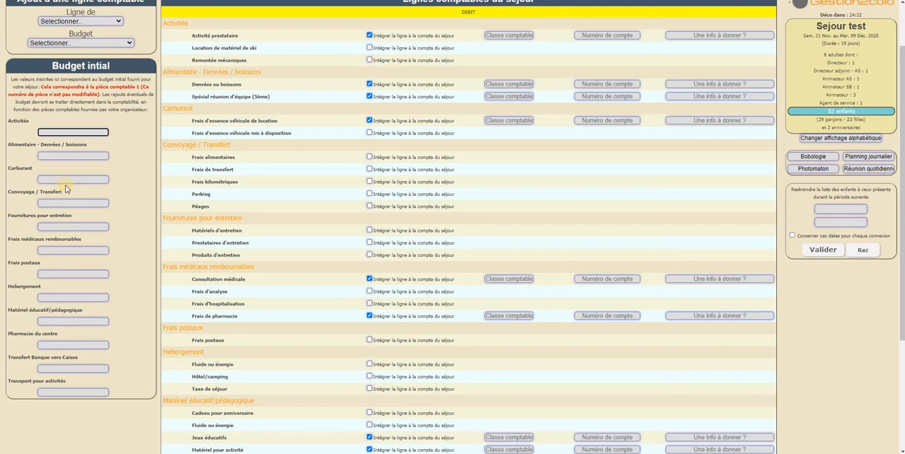
click(369, 60)
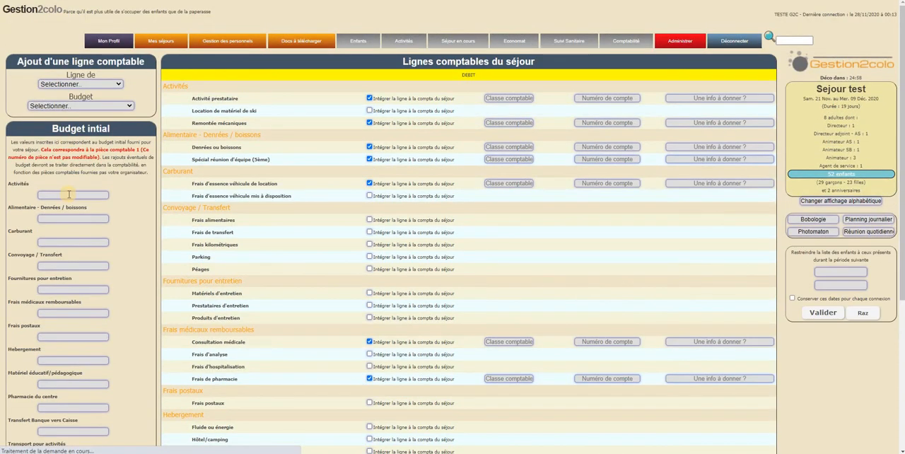
- Set the initial budget to 6000 for Activités and 1000 for Alimentaire - Denrées / boissons
click(69, 195)
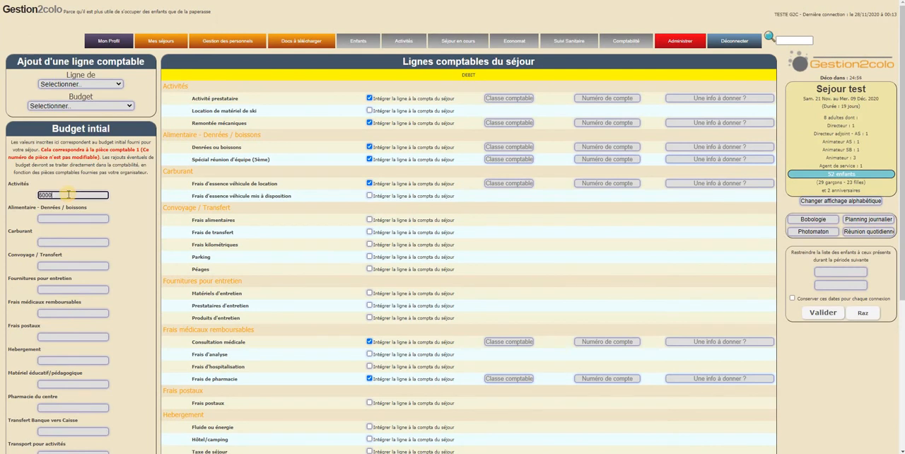
click(33, 185)
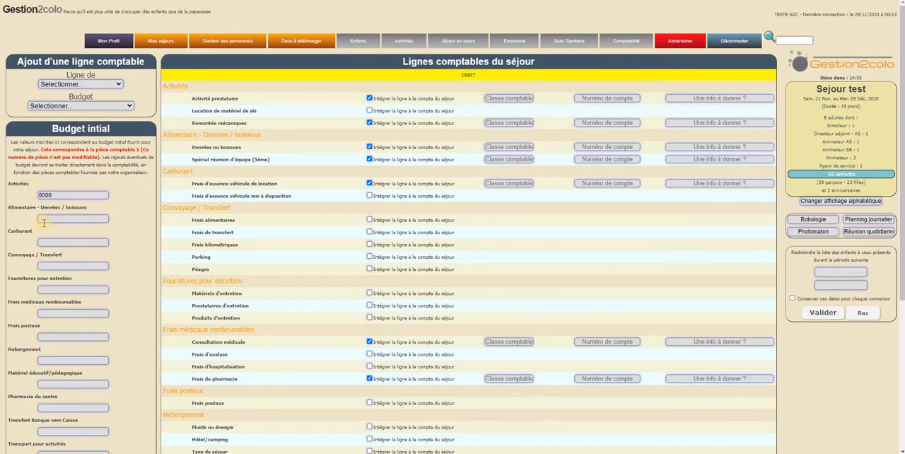
click(103, 218)
text(1000)
click(129, 236)
- Set the initial budget to 500 for Carburant and 500 for Frais médicaux remboursables
click(59, 241)
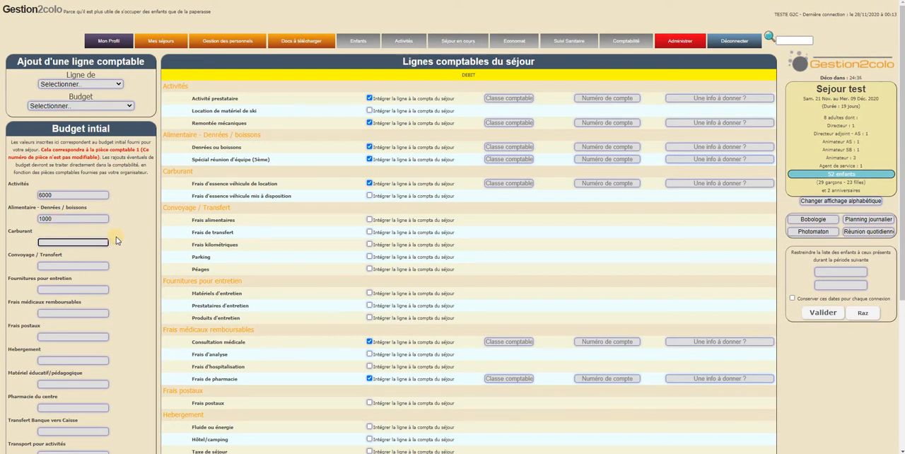
click(121, 268)
click(255, 329)
click(68, 316)
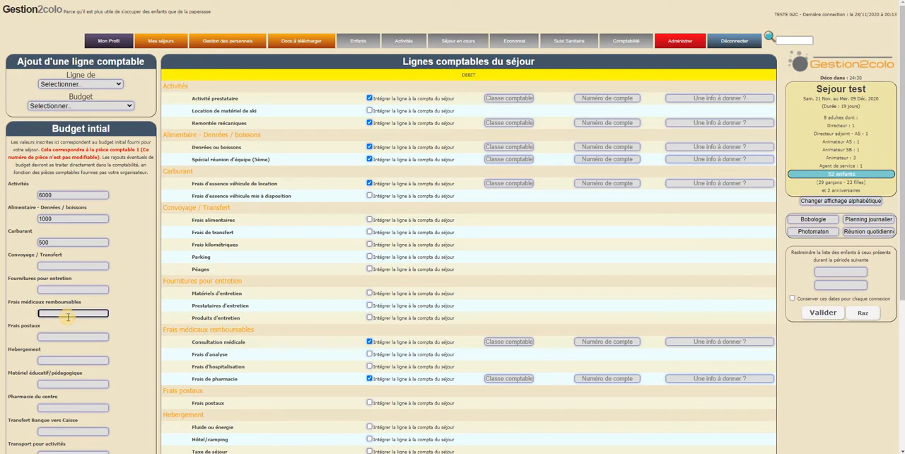
text(500)
- Set the initial budget to 500 for Matériel éducatif/pédagogique and 200 for Pharmacie du centre
scroll(253, 363, down, 5)
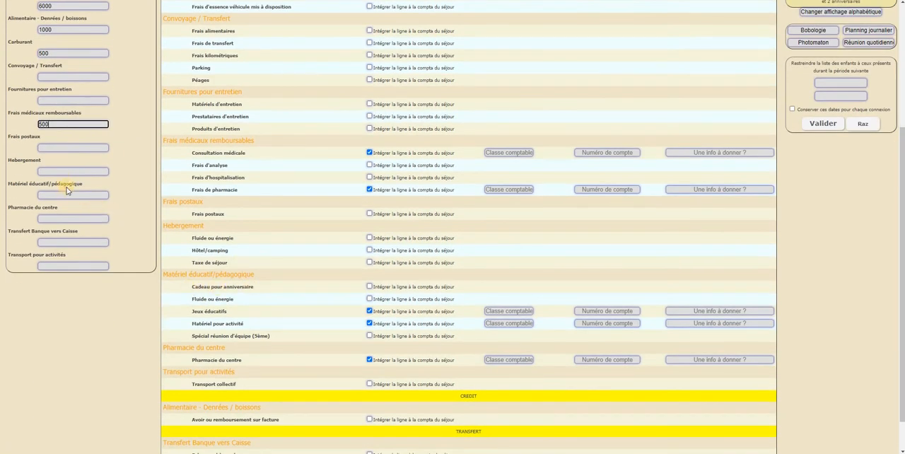
click(65, 193)
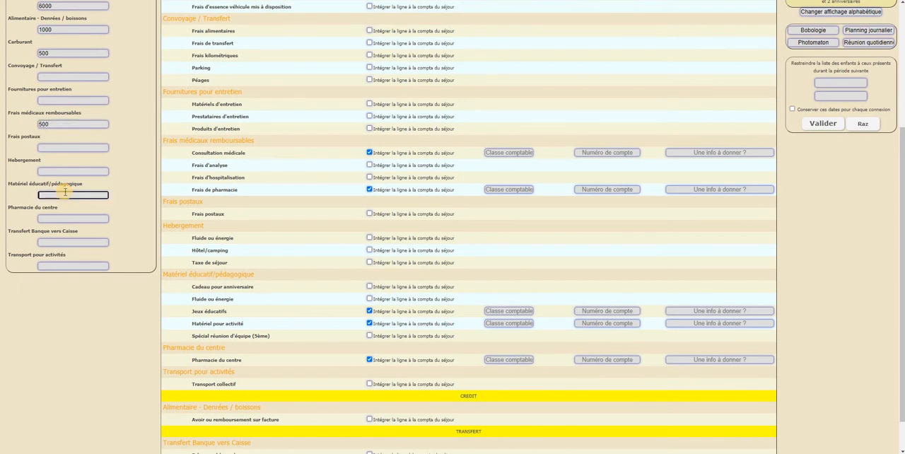
text(500)
click(52, 219)
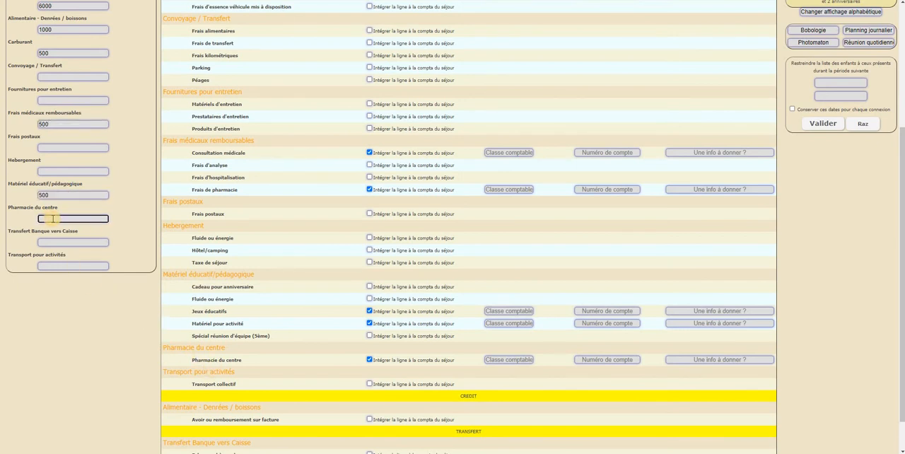
text(200)
- Review the entered initial budgets and the note saying they correspond to pièce comptable 1
scroll(148, 295, down, 1)
scroll(128, 273, up, 6)
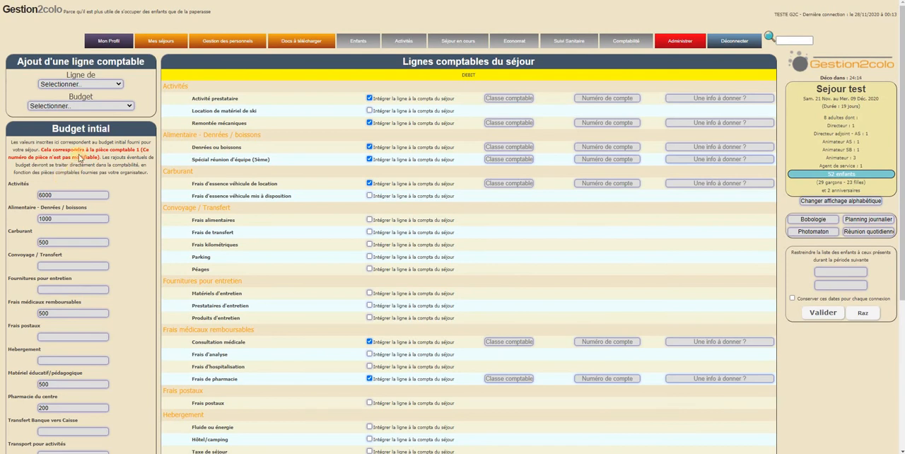
scroll(63, 283, down, 3)
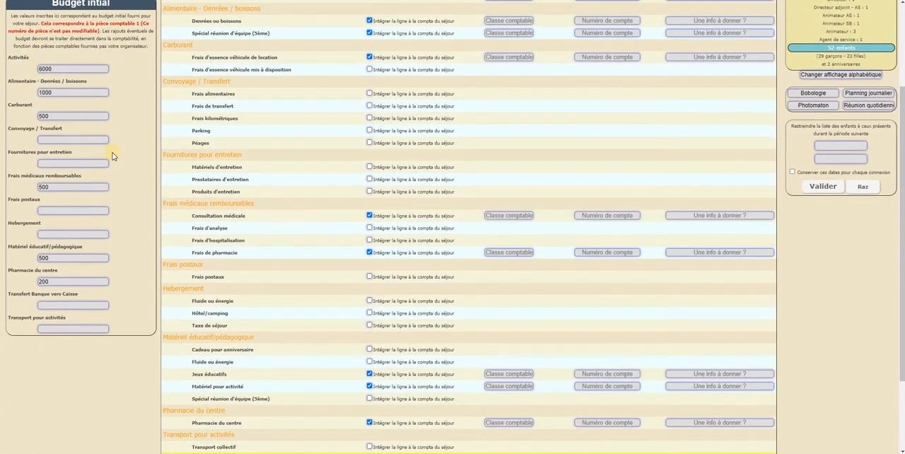
scroll(126, 182, up, 3)
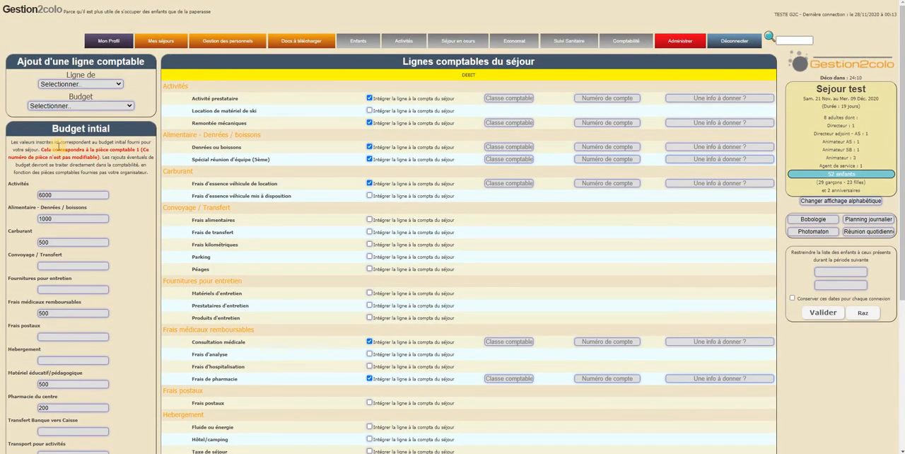
drag(42, 148, 104, 157)
click(112, 155)
mouse_move(623, 62)
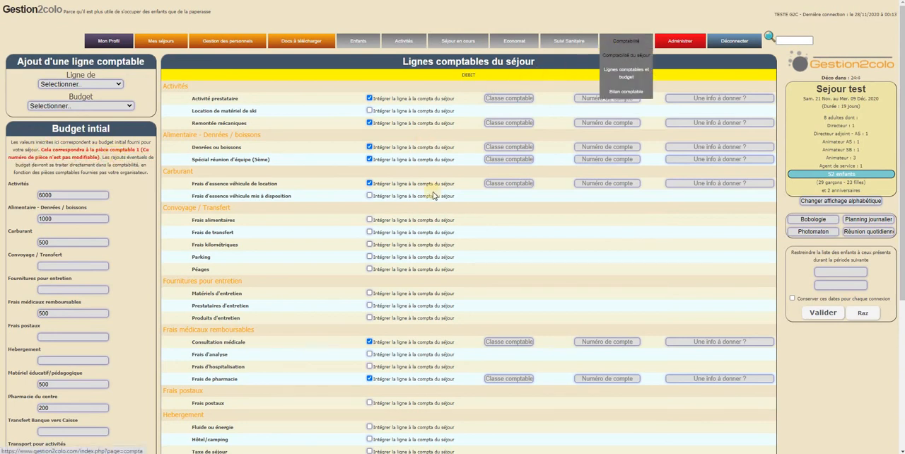
click(346, 251)
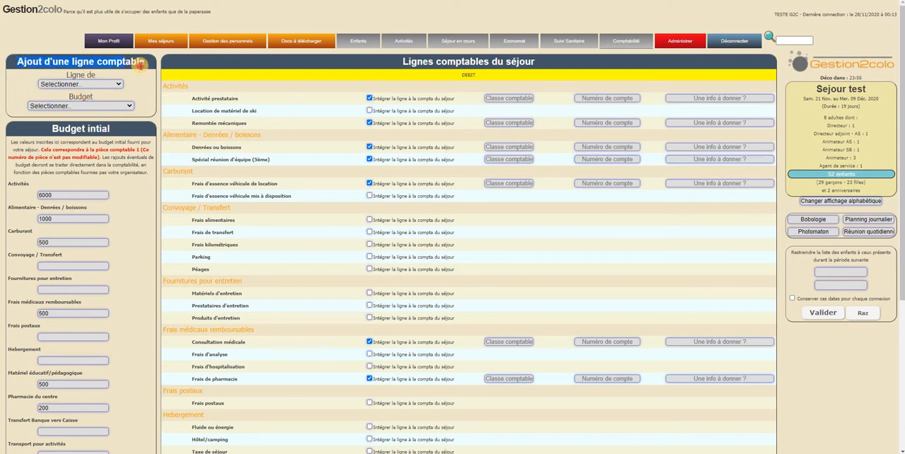
- Examine the budget categories and the lines grouped under them, from Activités through the transfer section
double_click(175, 85)
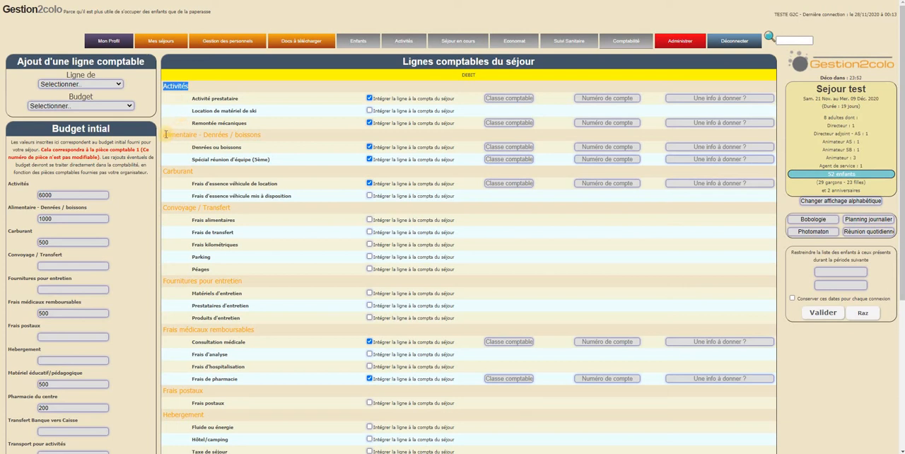
drag(165, 134, 281, 135)
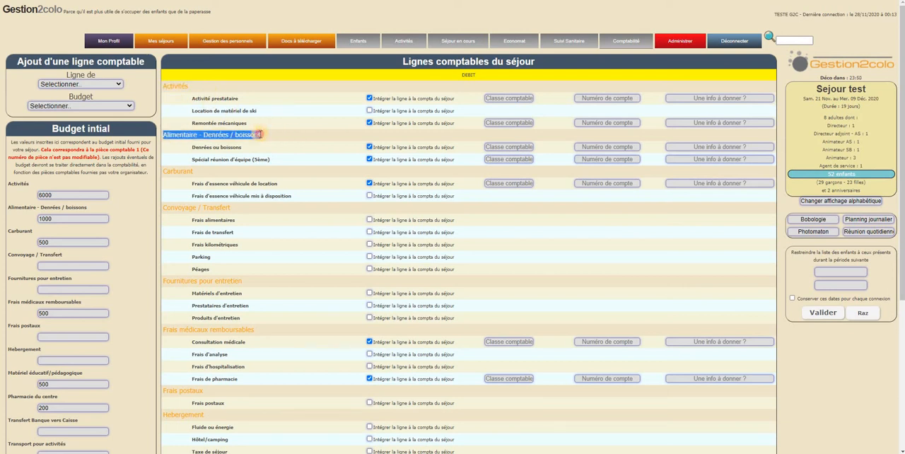
click(262, 116)
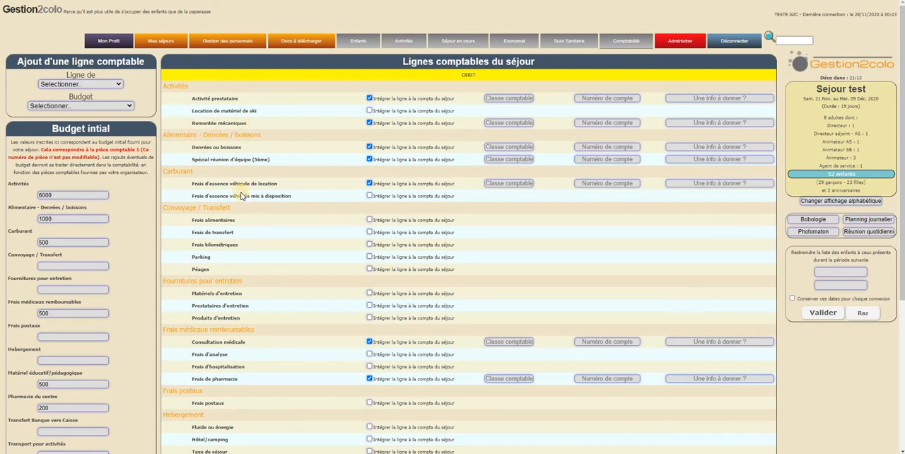
scroll(244, 196, down, 5)
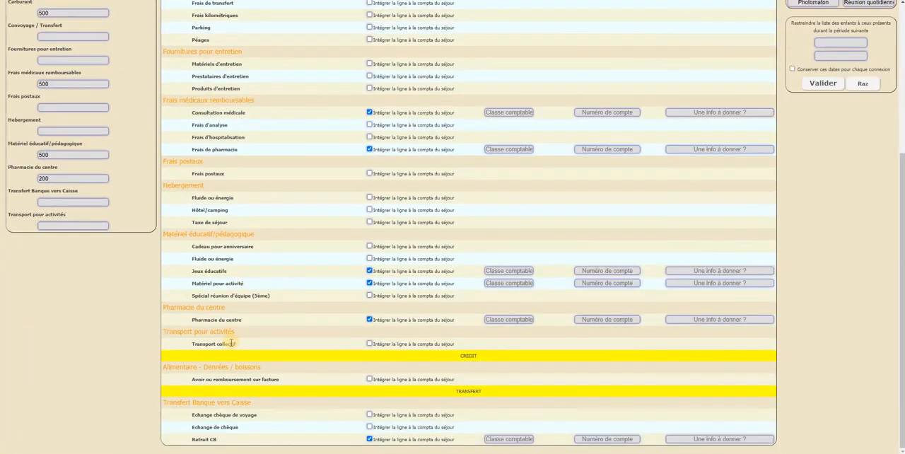
scroll(246, 330, up, 5)
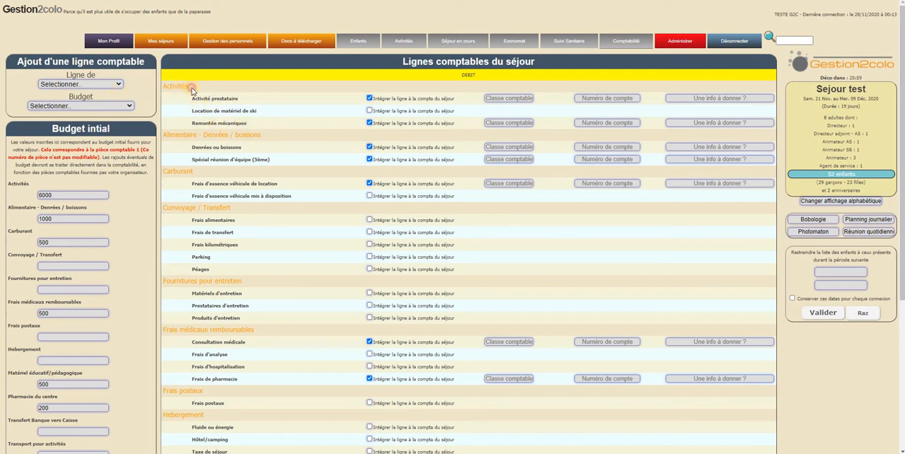
double_click(236, 87)
- Add a new débit line named Assurance forfait to the Activités budget
click(88, 88)
click(87, 84)
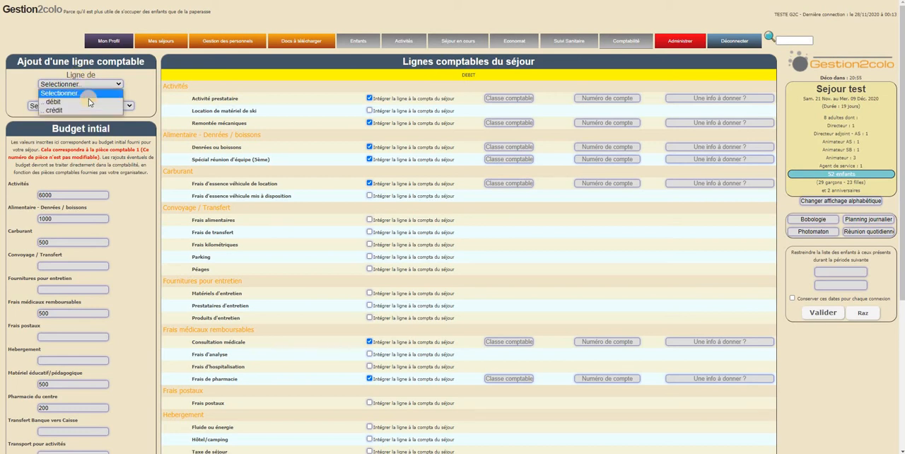
click(89, 102)
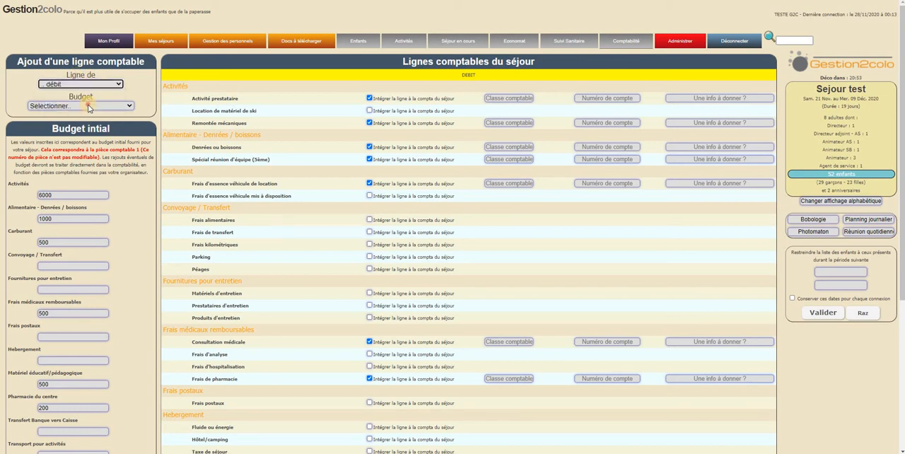
click(87, 106)
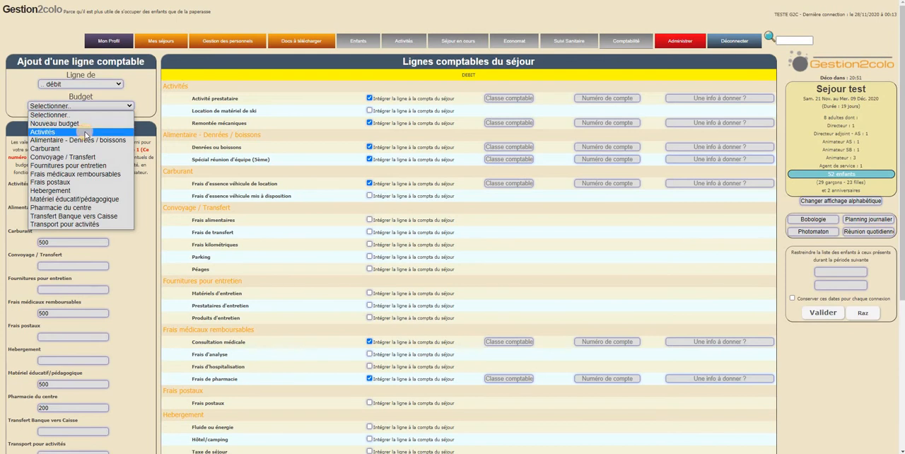
click(86, 132)
click(91, 123)
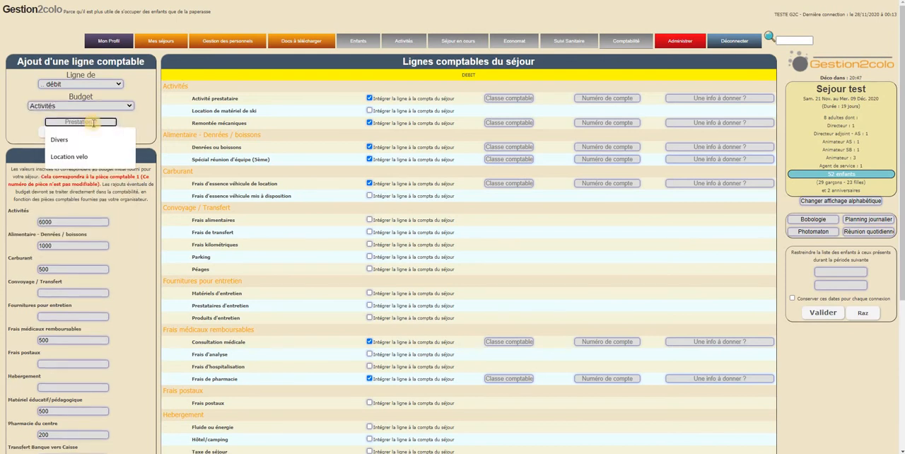
text(Assu)
text(rance initial)
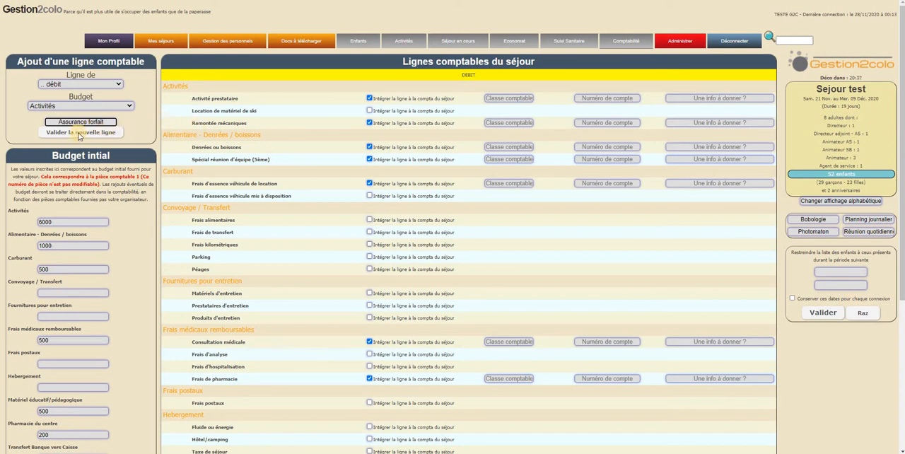
click(79, 133)
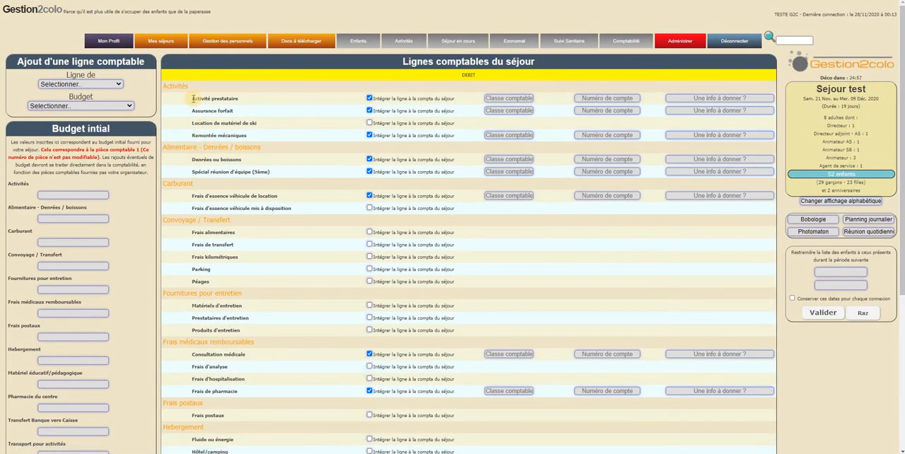
- Try taking the Assurance forfait line out of the stay's accounting and including it again
drag(193, 110, 272, 111)
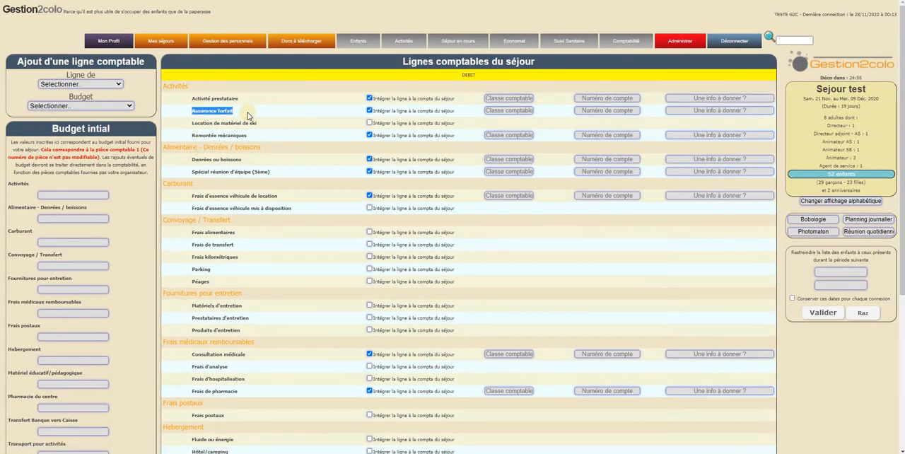
click(247, 114)
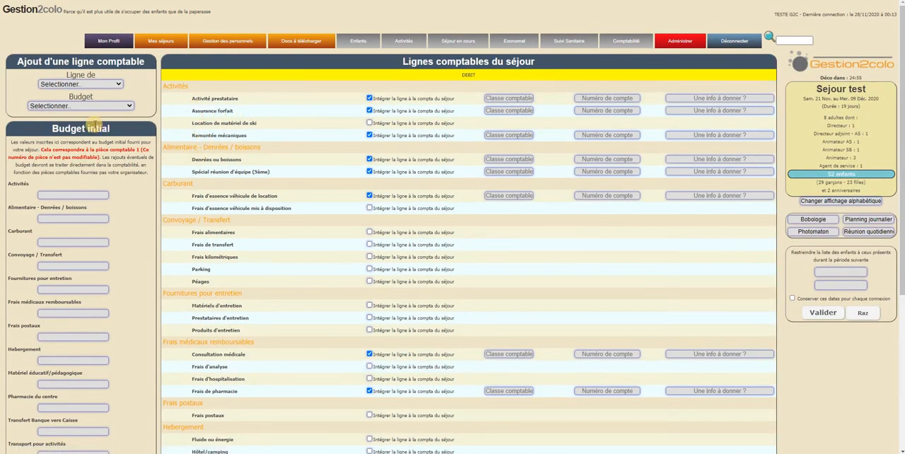
click(372, 111)
click(370, 111)
click(370, 111)
click(369, 111)
scroll(401, 201, down, 5)
click(369, 111)
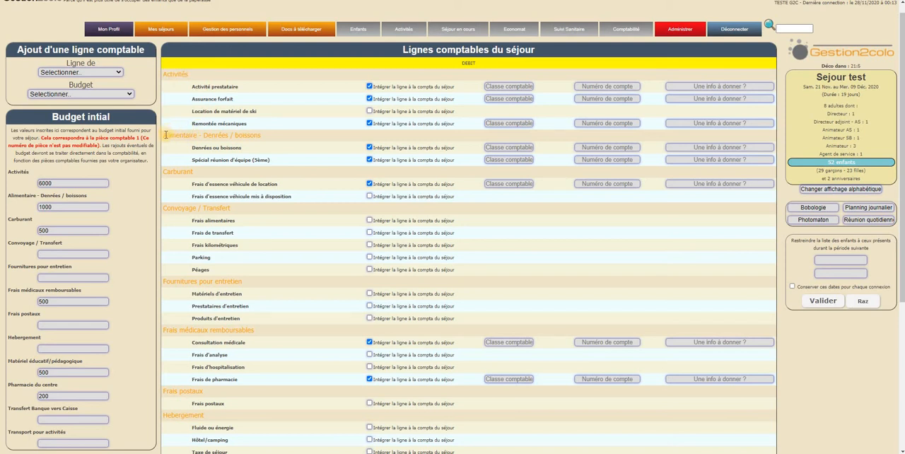
- Add a new débit line named Location velo under a new budget called Divers
drag(165, 134, 283, 135)
click(287, 135)
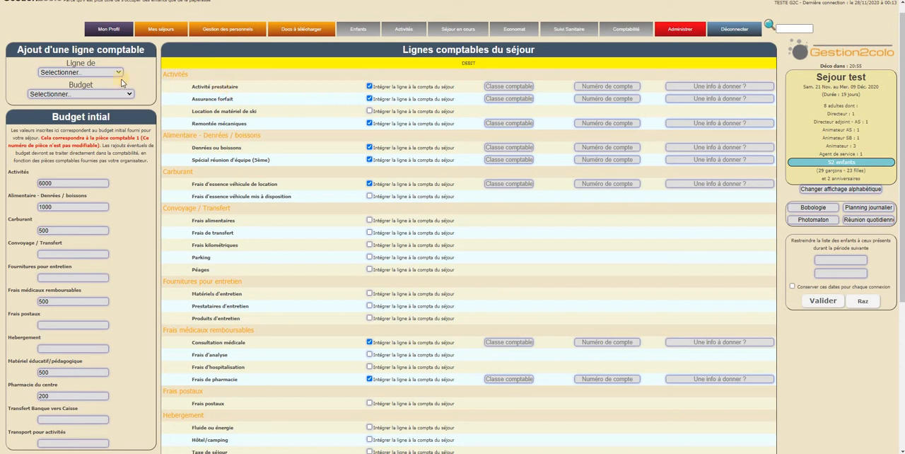
click(98, 72)
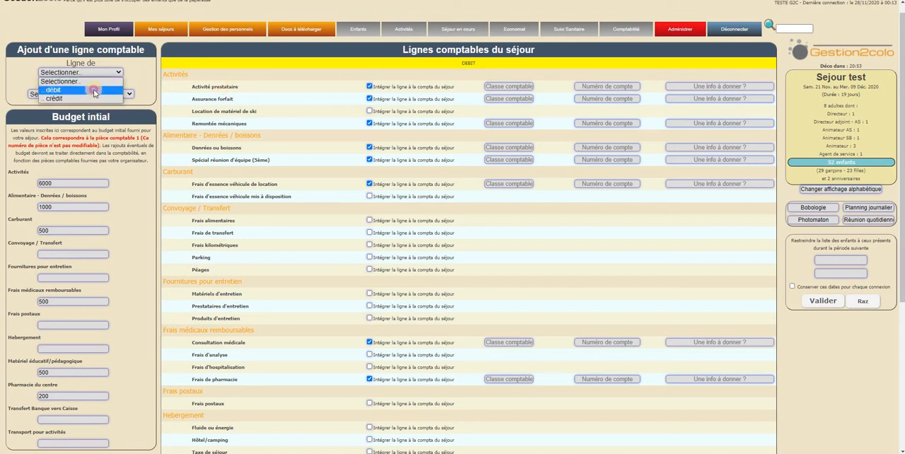
click(95, 91)
click(96, 94)
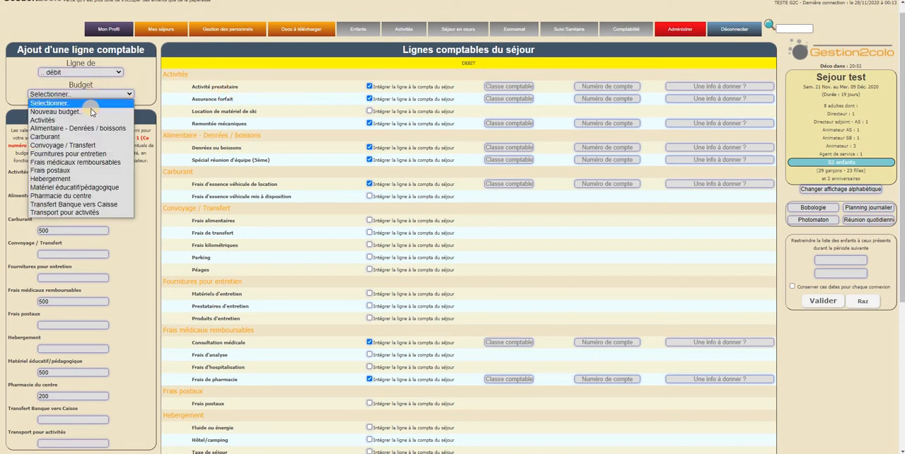
click(92, 109)
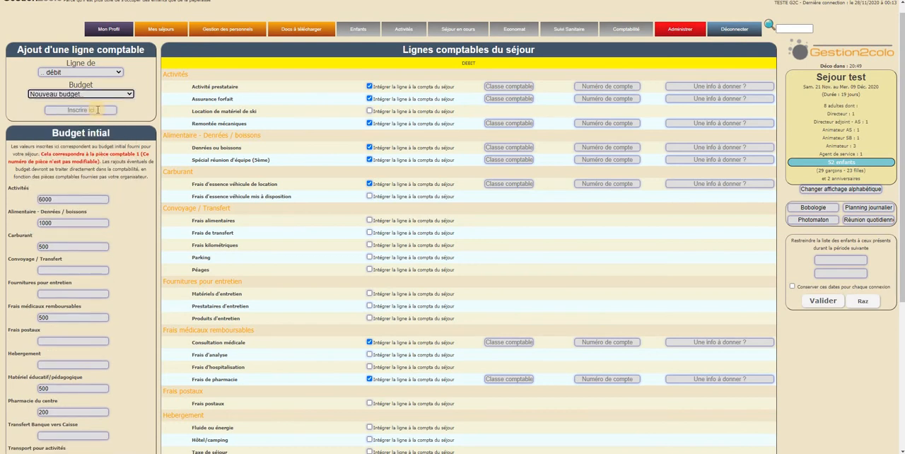
click(99, 110)
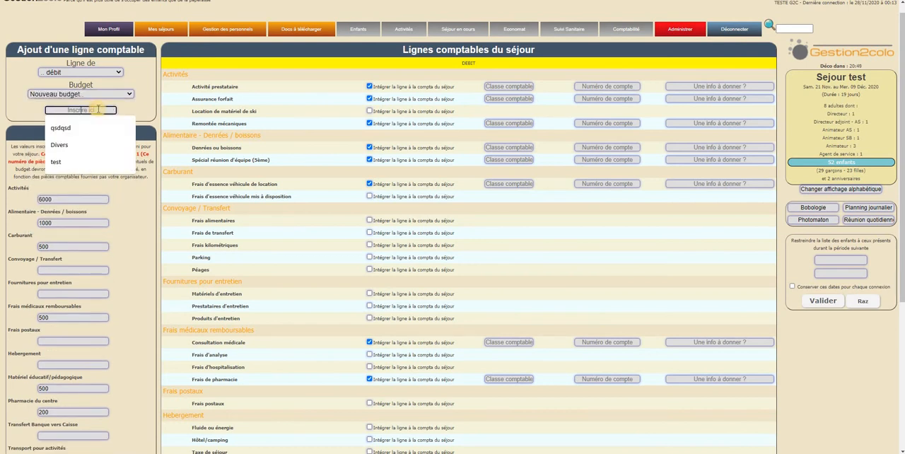
click(83, 144)
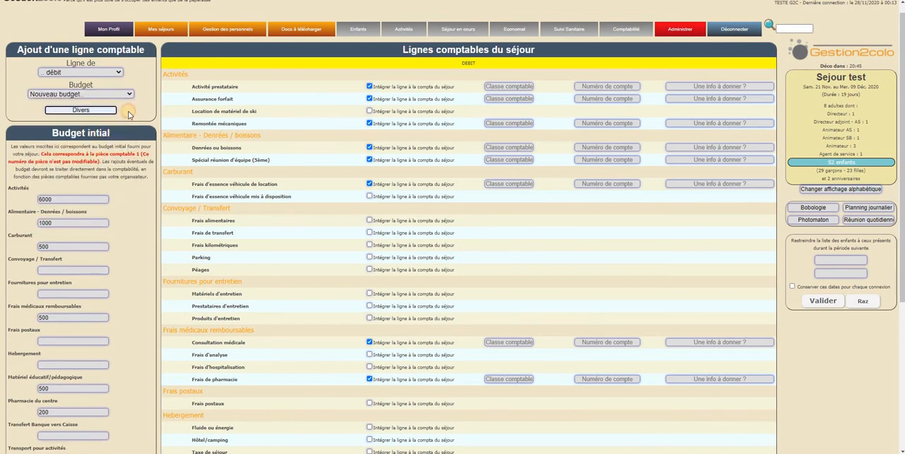
click(129, 115)
click(83, 125)
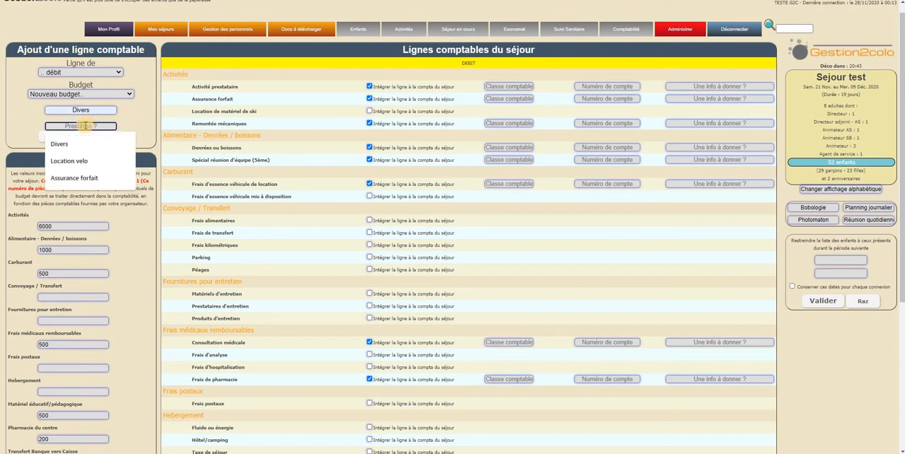
click(89, 162)
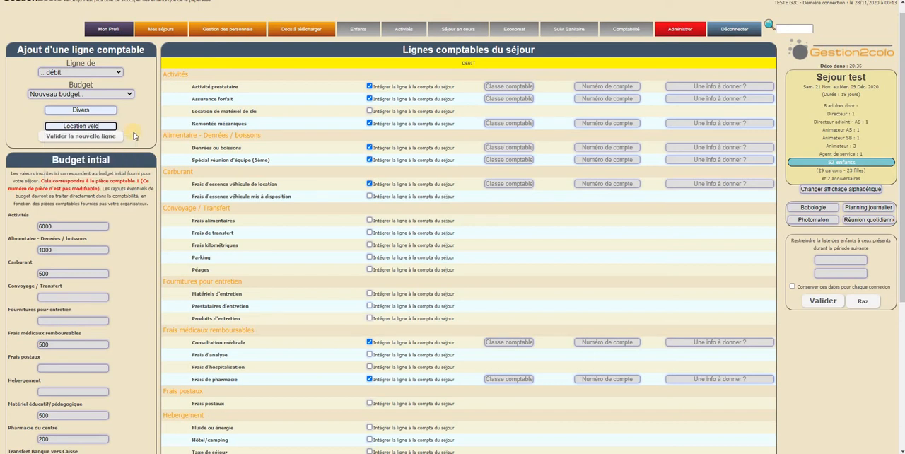
click(77, 137)
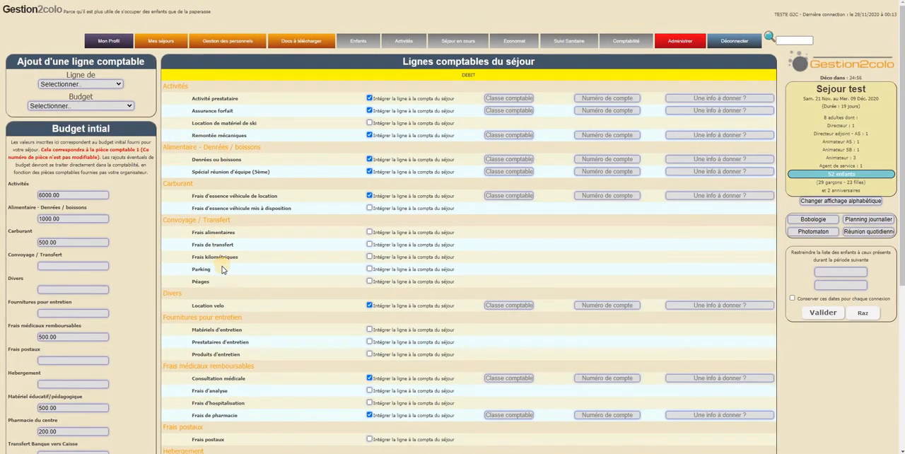
- Check the Divers category in the lines and budgets, and exclude its Location velo line from the stay's accounting
drag(175, 295, 260, 309)
click(173, 304)
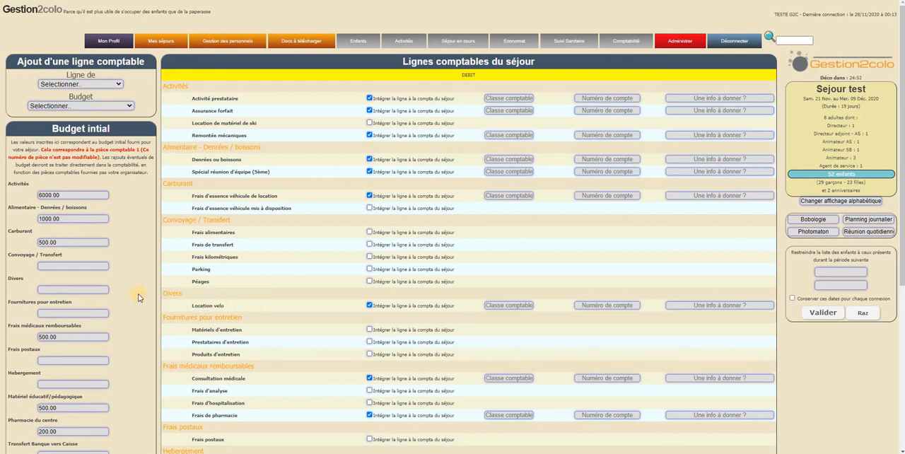
drag(24, 280, 14, 280)
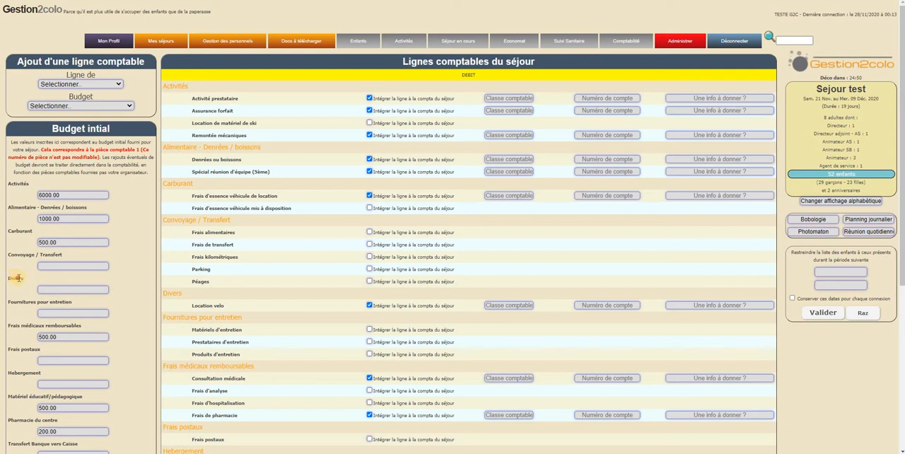
click(60, 290)
click(369, 305)
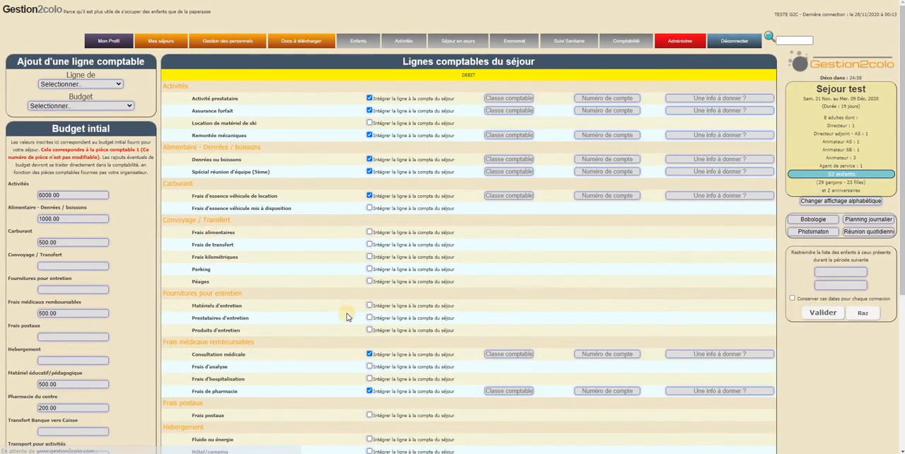
scroll(323, 304, down, 1)
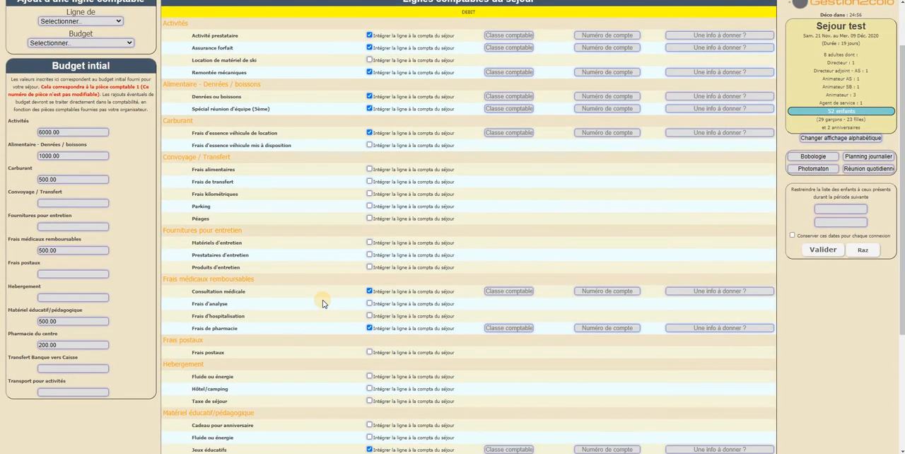
scroll(323, 304, down, 3)
scroll(344, 297, up, 4)
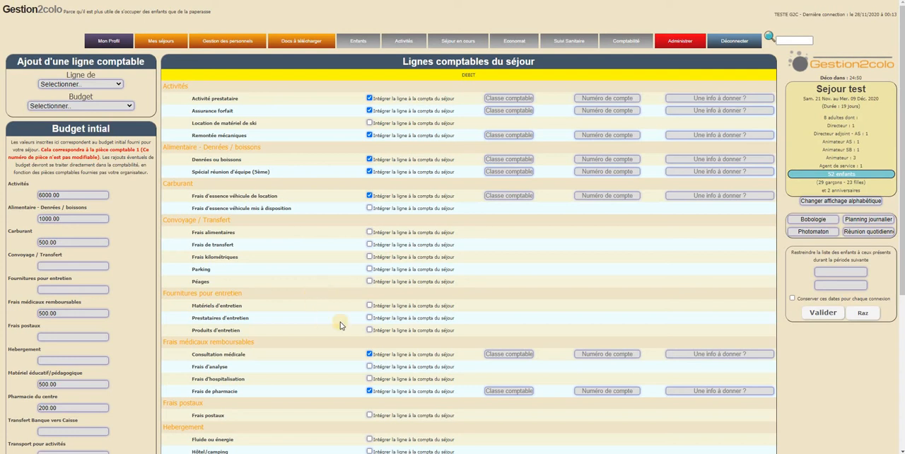
scroll(339, 301, down, 3)
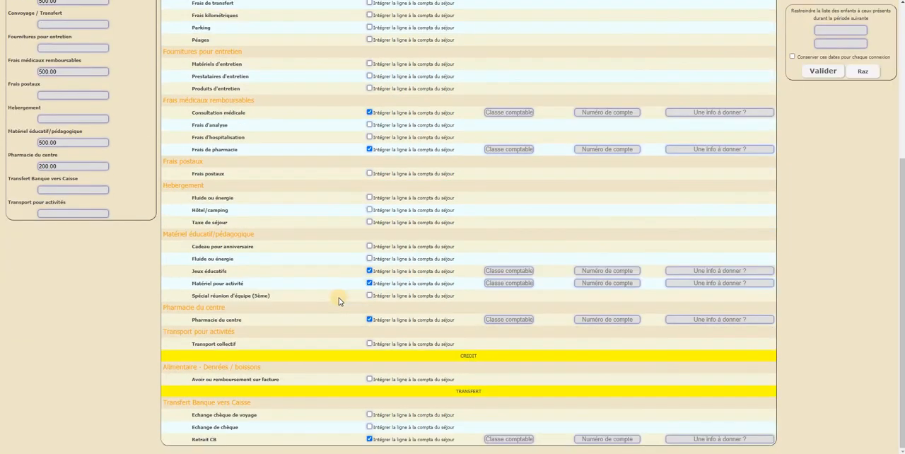
- Open the stay's accounting page and review its simplified balance and budget tracking
scroll(338, 301, up, 3)
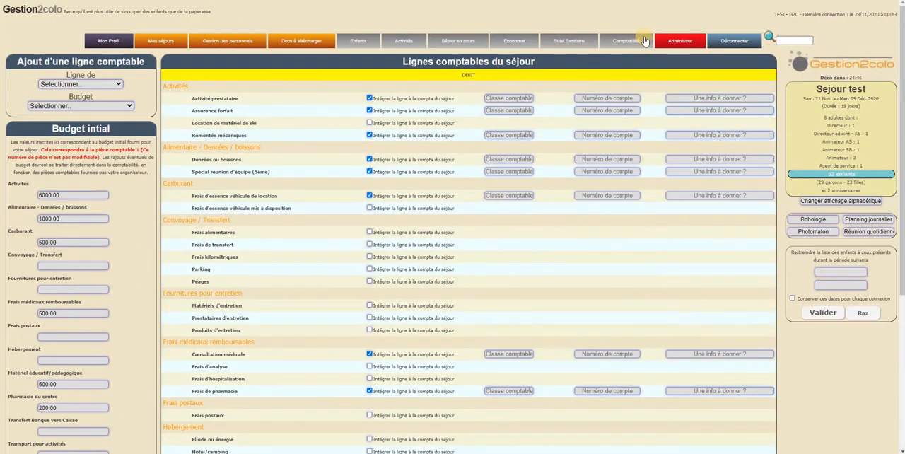
mouse_move(634, 41)
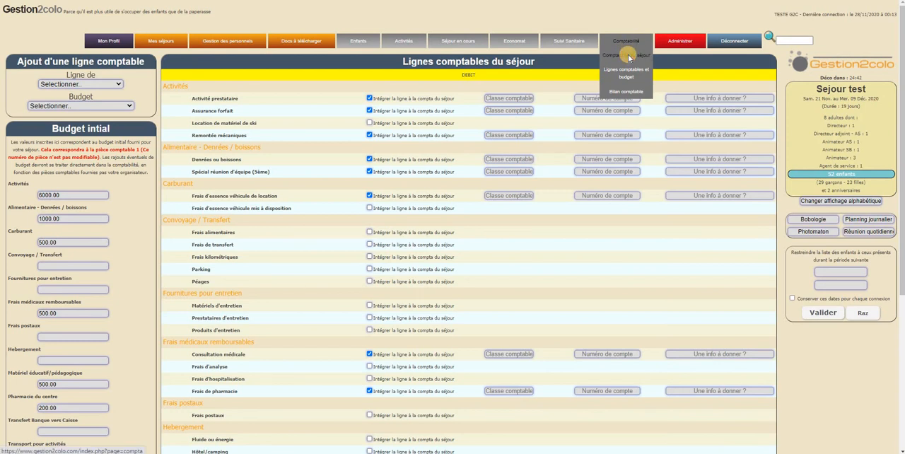
click(629, 58)
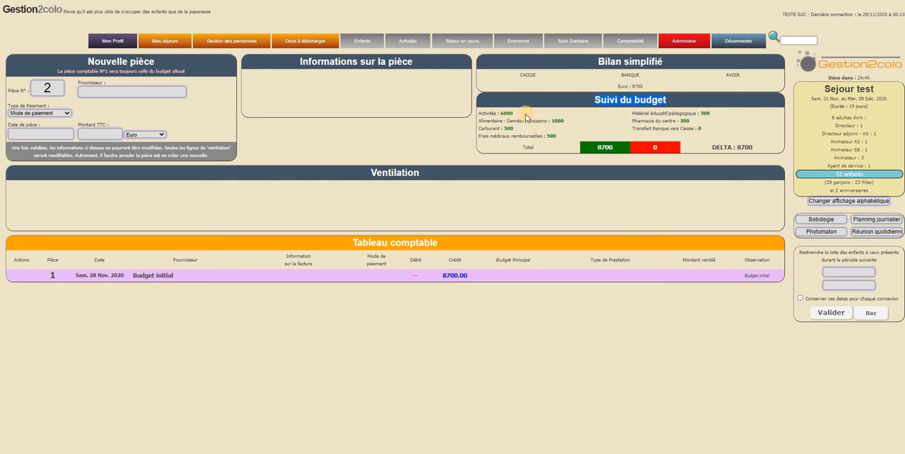
click(557, 121)
click(537, 131)
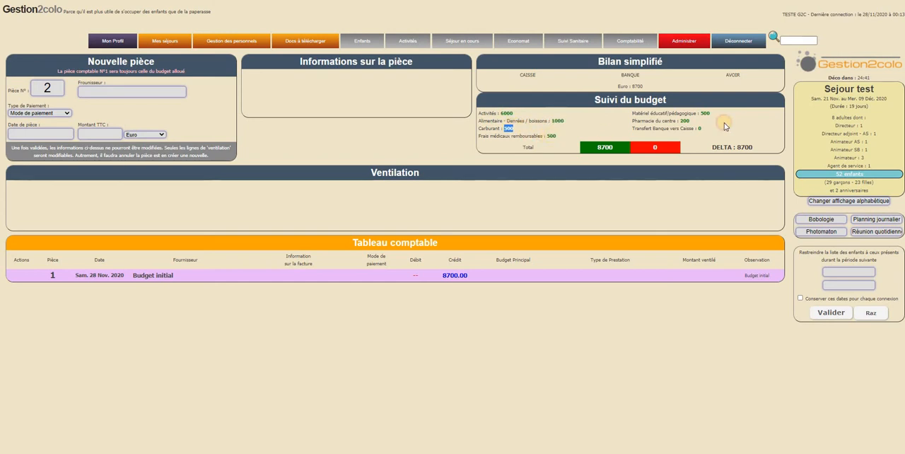
triple_click(664, 87)
click(666, 88)
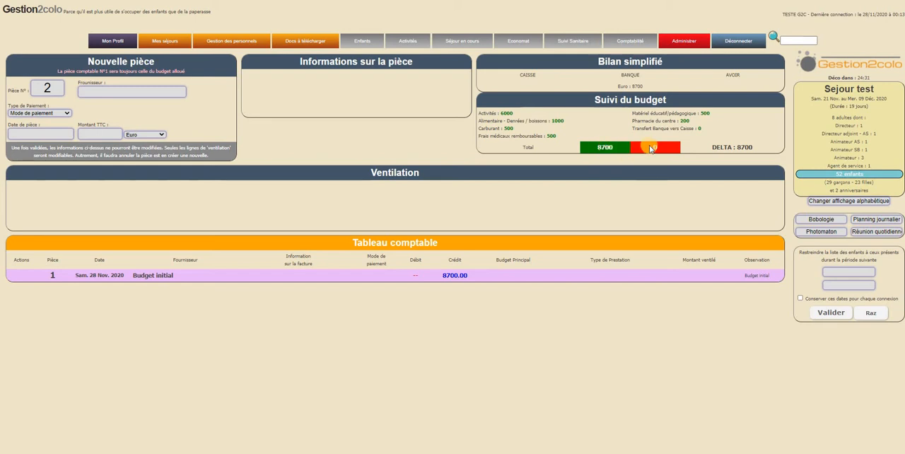
drag(649, 147, 669, 148)
click(715, 189)
- Fill in a new piece for supplier Cultura, paid by Carte Bancaire on 28-11-2020, with a total of 67.56 Euro
click(113, 95)
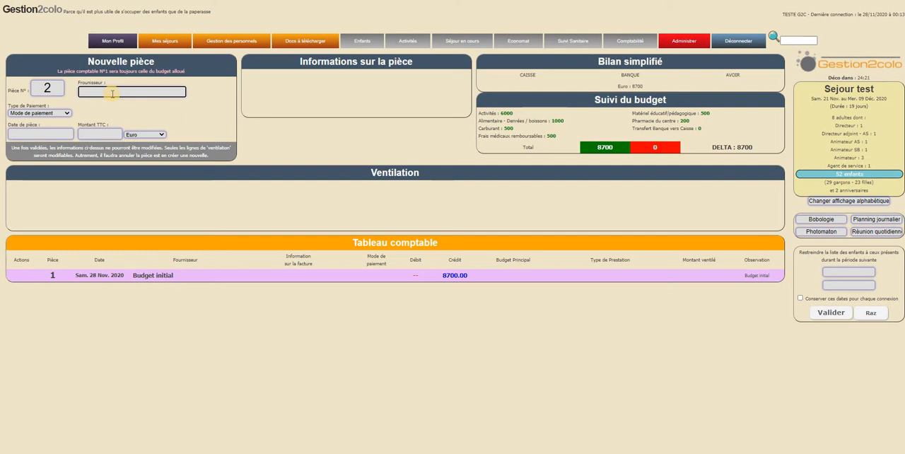
text(>C)
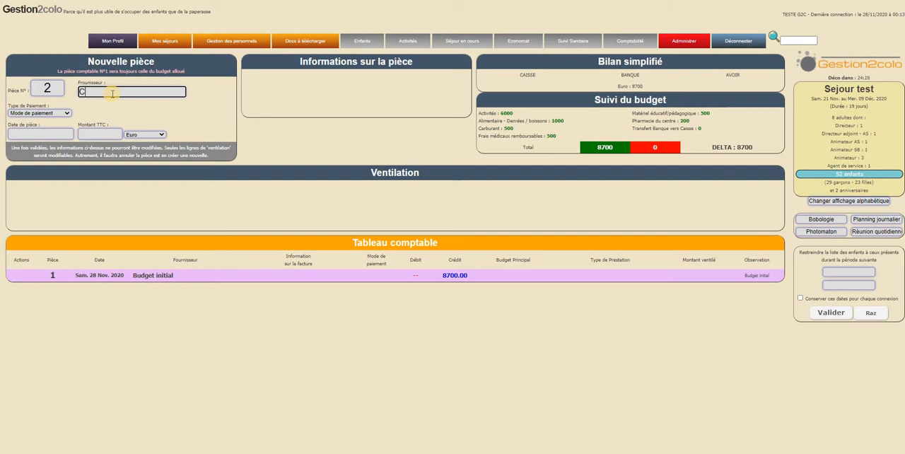
text(ultura)
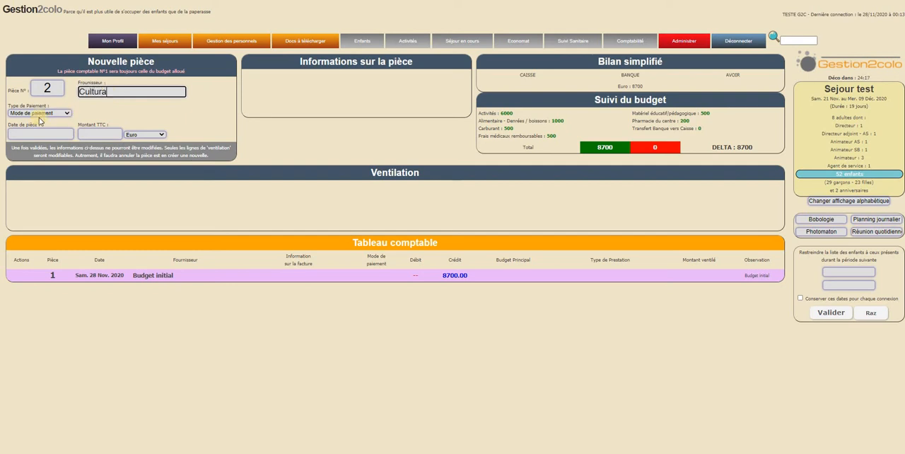
click(39, 112)
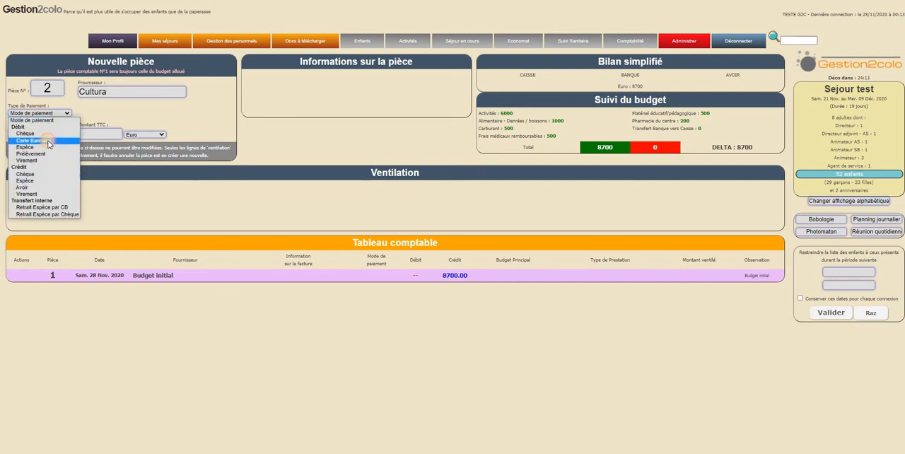
click(48, 140)
click(48, 134)
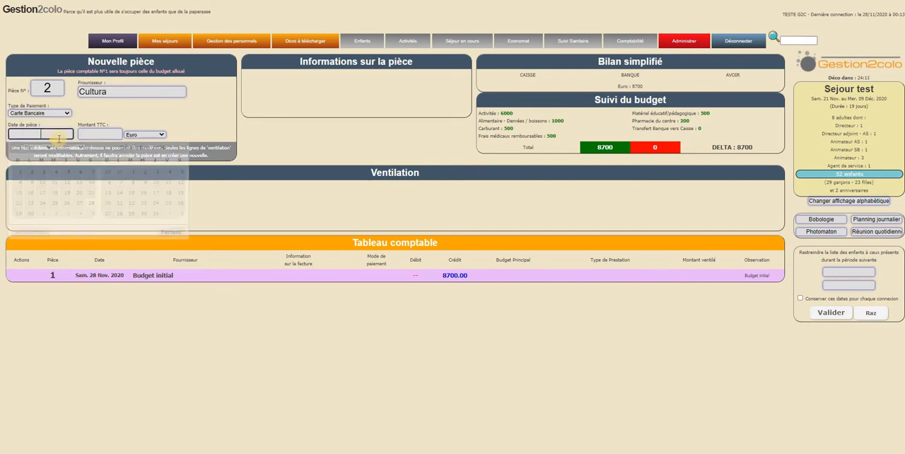
click(91, 204)
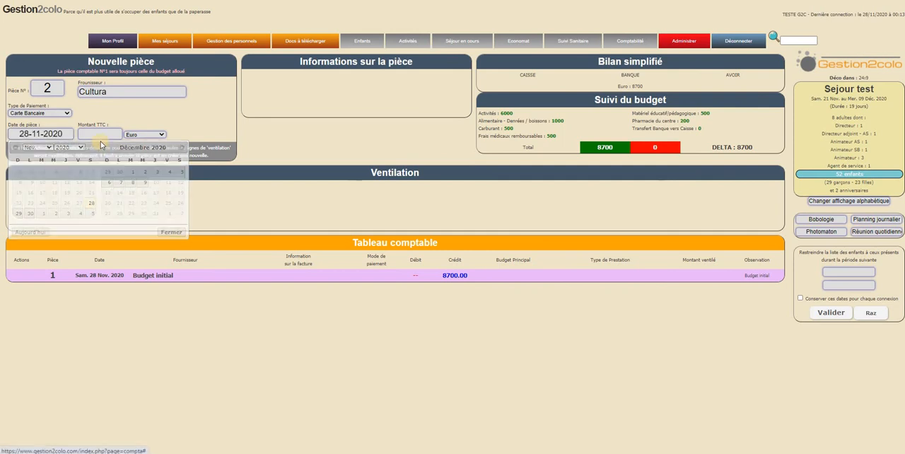
click(101, 135)
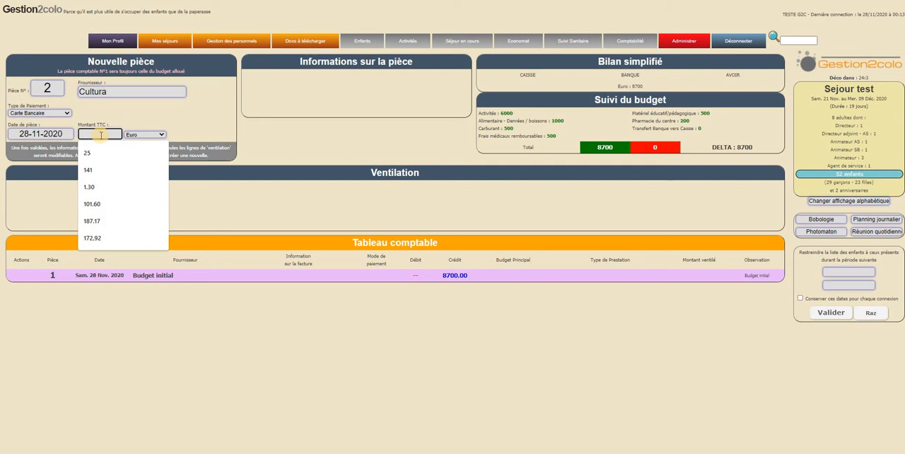
text(67.56)
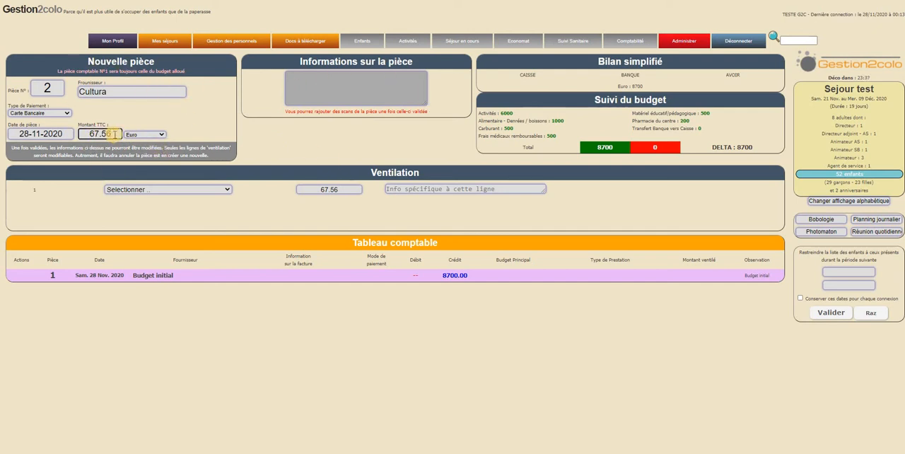
drag(79, 125, 145, 124)
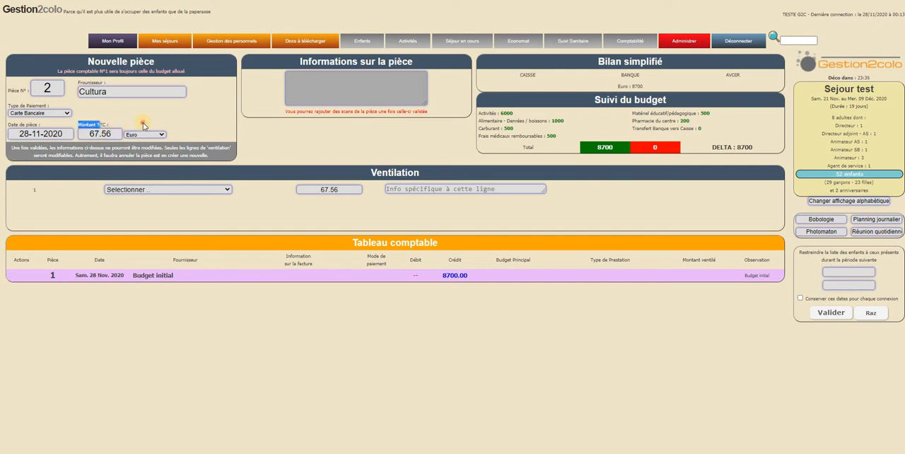
click(195, 125)
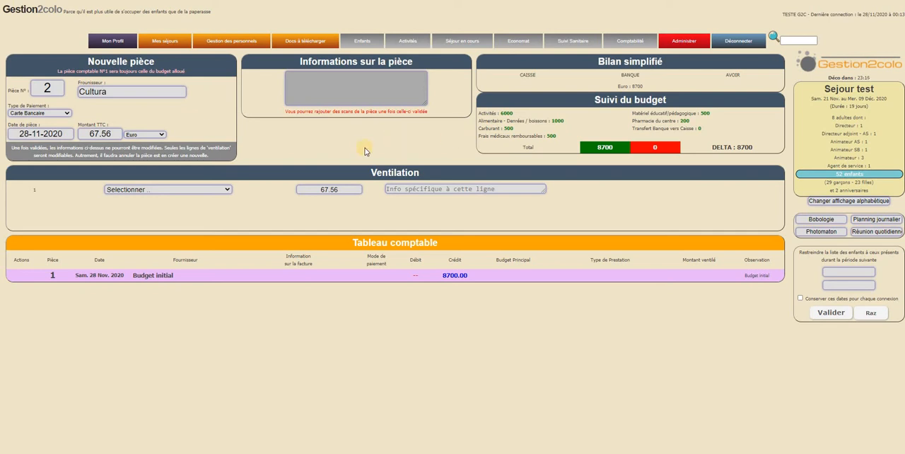
- Describe the piece as "Achats divers educatif" and allocate 52.31 of it to Jeux éducatifs
click(338, 84)
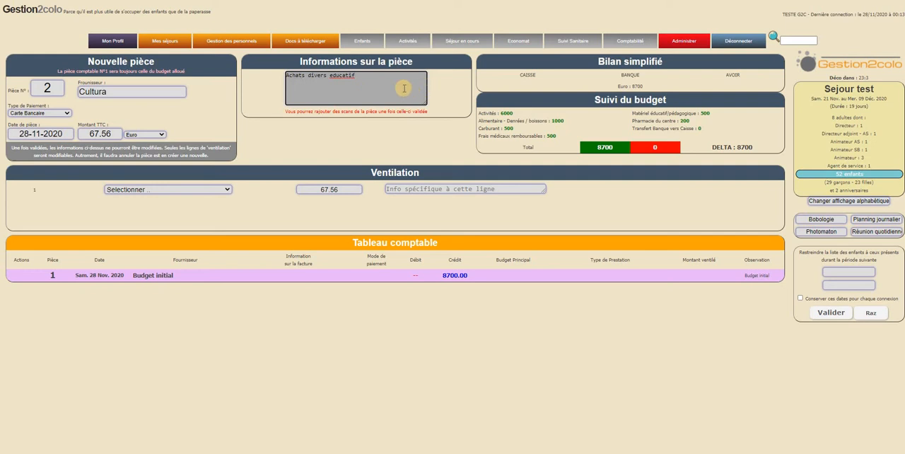
click(377, 193)
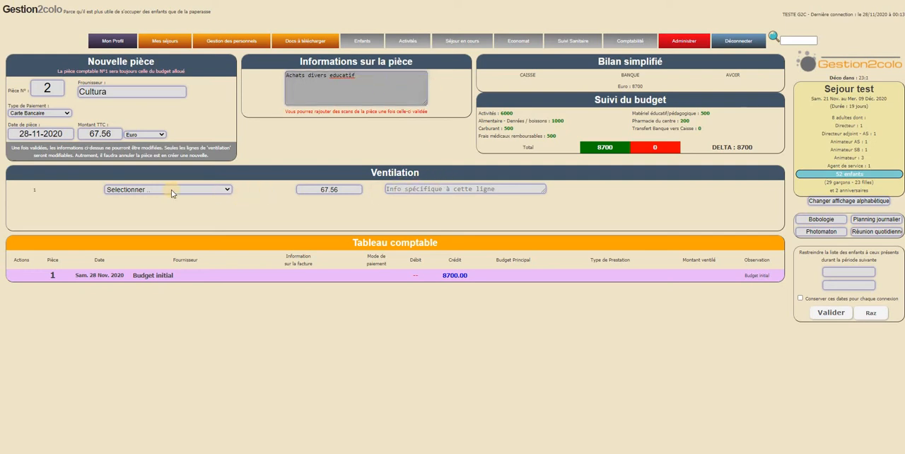
click(209, 190)
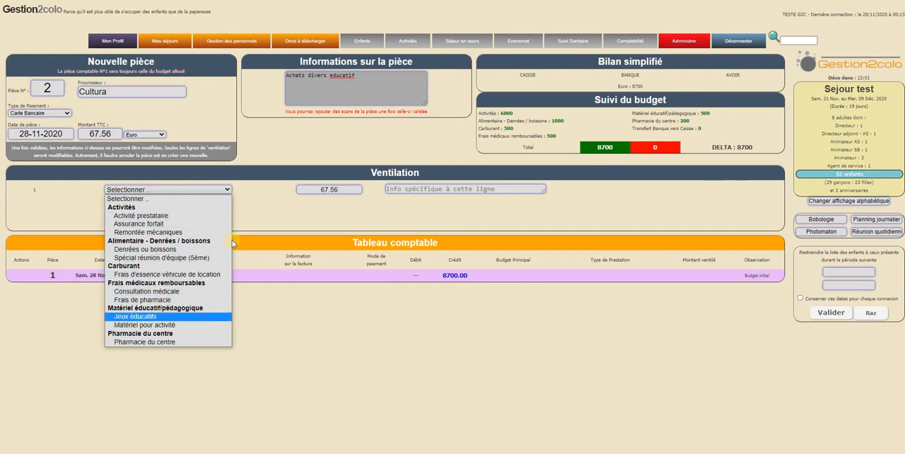
click(182, 318)
click(327, 189)
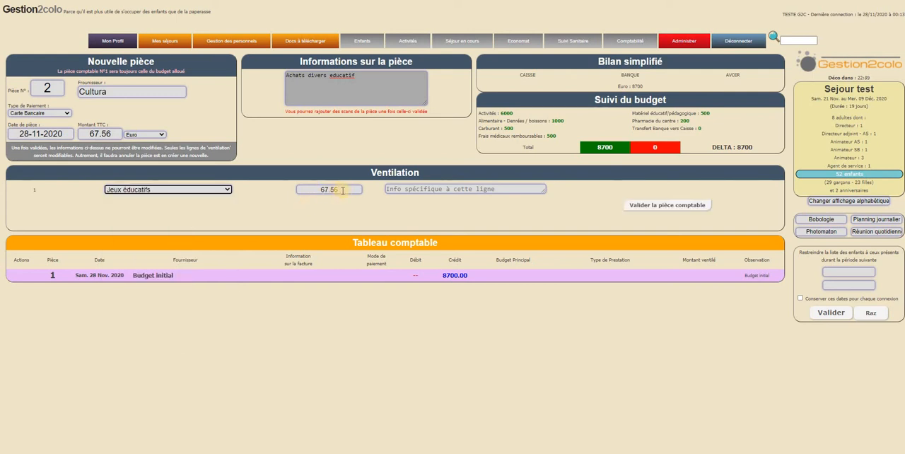
drag(341, 191, 276, 199)
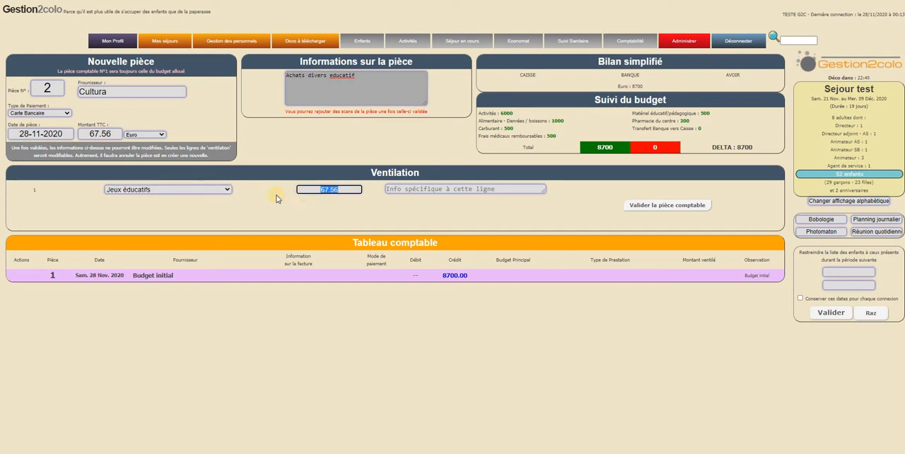
text(52.31)
key(Tab)
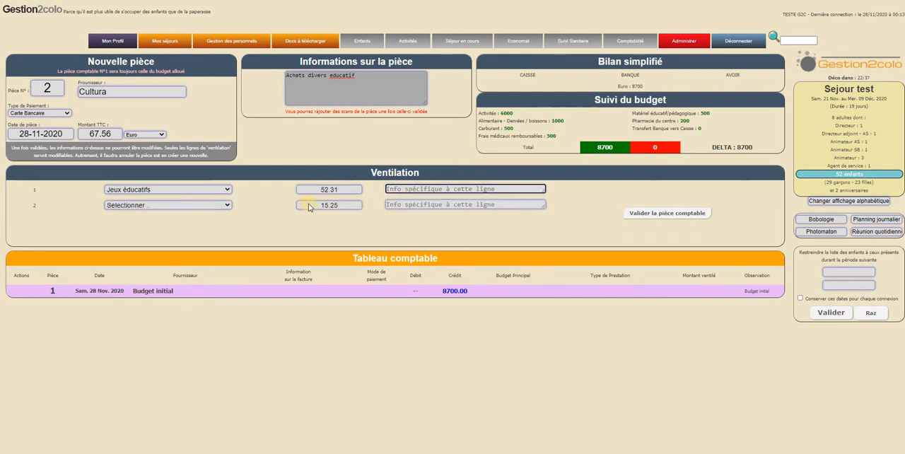
- Assign the second allocation line to Spécial réunion d'équipe (5ème) and validate the accounting piece
click(184, 205)
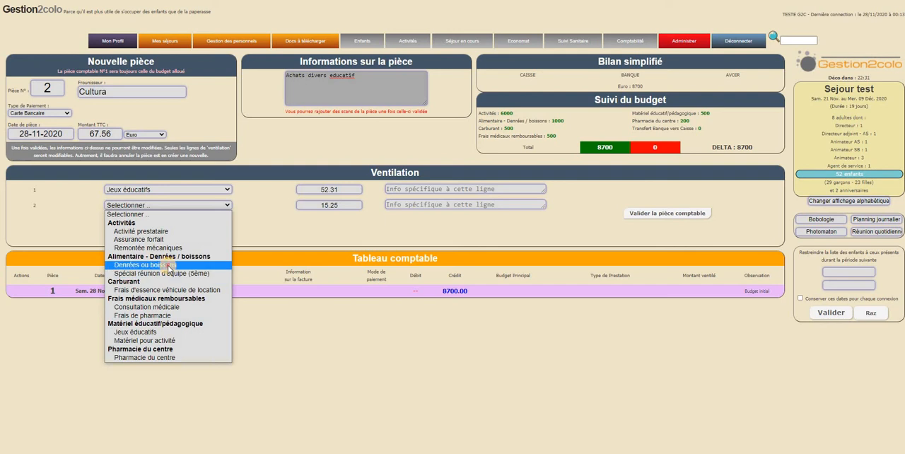
click(414, 239)
click(191, 205)
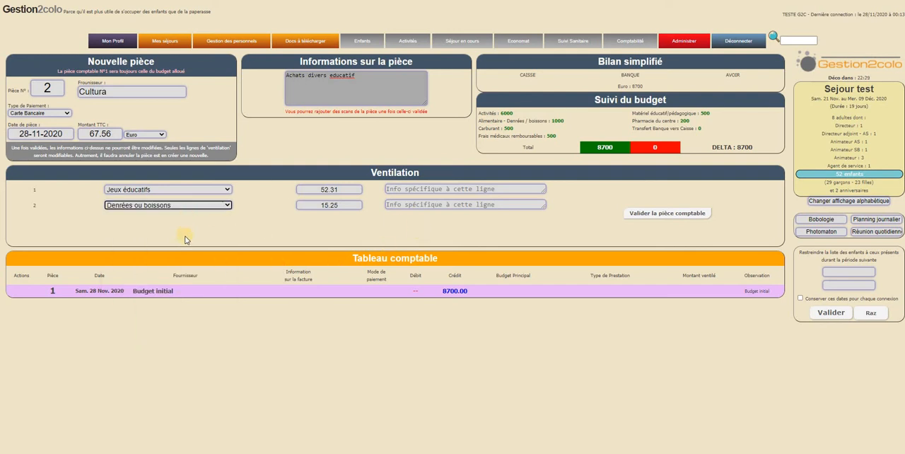
click(185, 273)
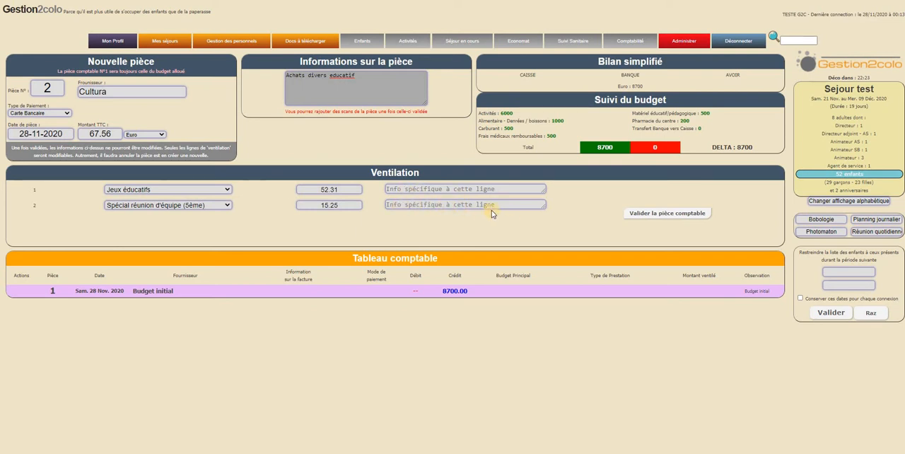
click(666, 214)
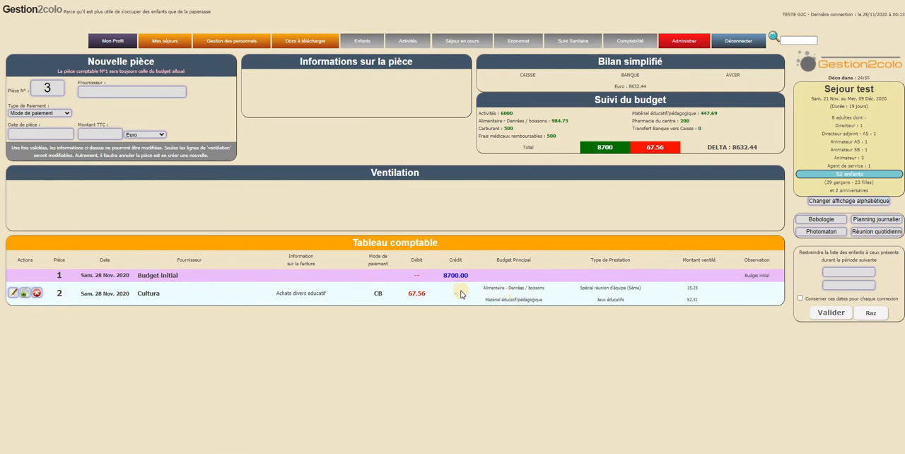
- Examine the Cultura entry's budgets, service types, allocated amounts and debit in the accounting table
triple_click(551, 295)
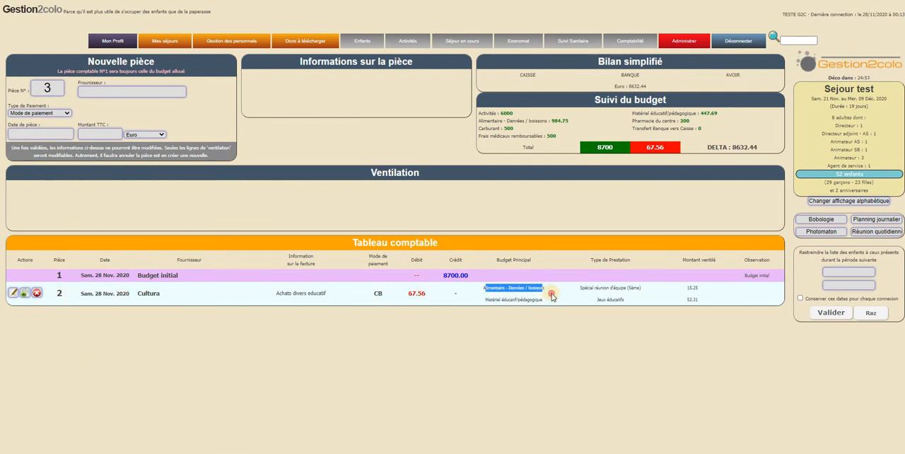
click(573, 295)
drag(484, 289, 701, 291)
click(576, 296)
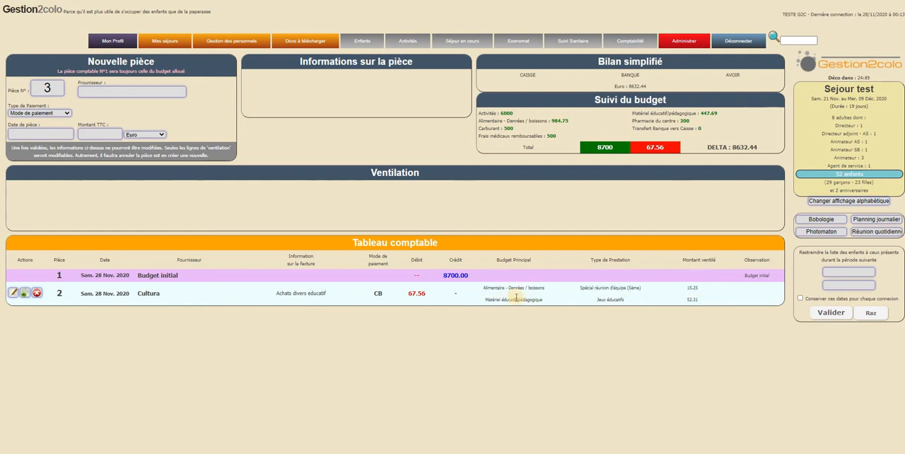
drag(485, 299, 707, 303)
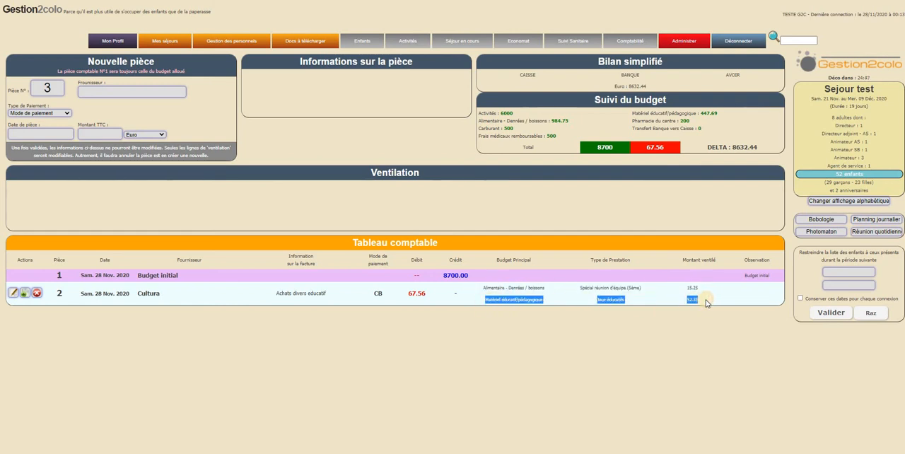
click(645, 308)
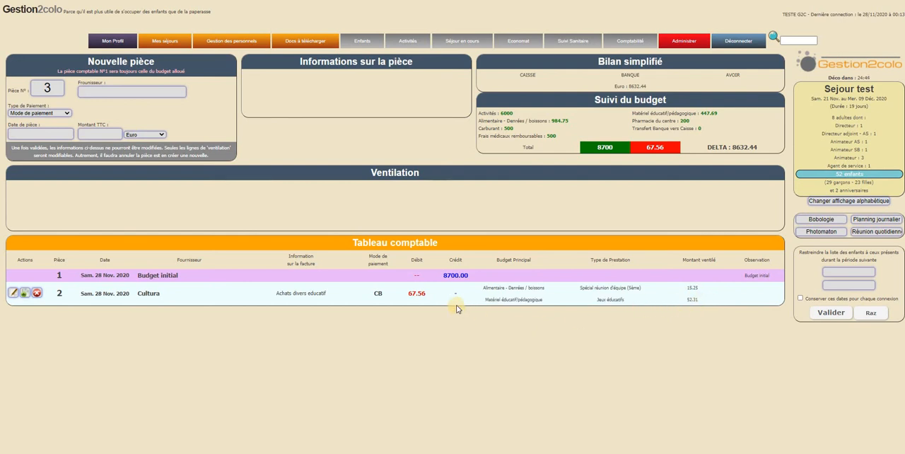
drag(407, 293, 432, 299)
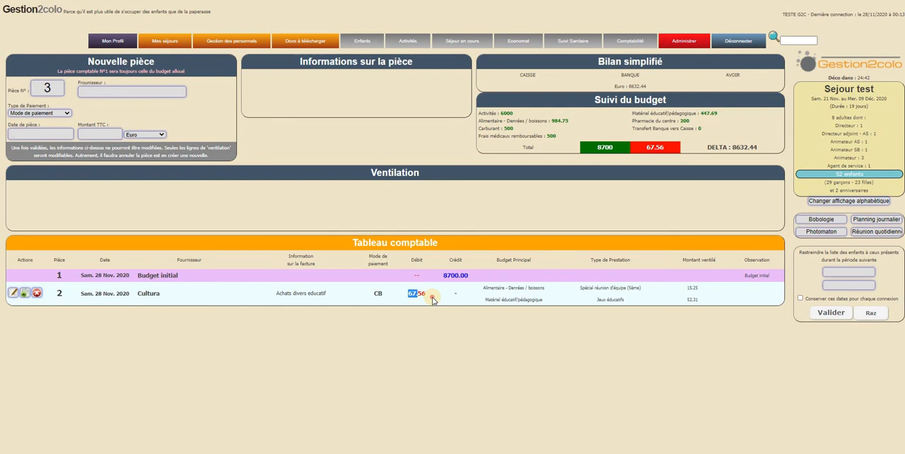
click(377, 292)
- Edit the Cultura piece, setting its total to 67.58 and its Jeux éducatifs allocation to 52.33
click(12, 293)
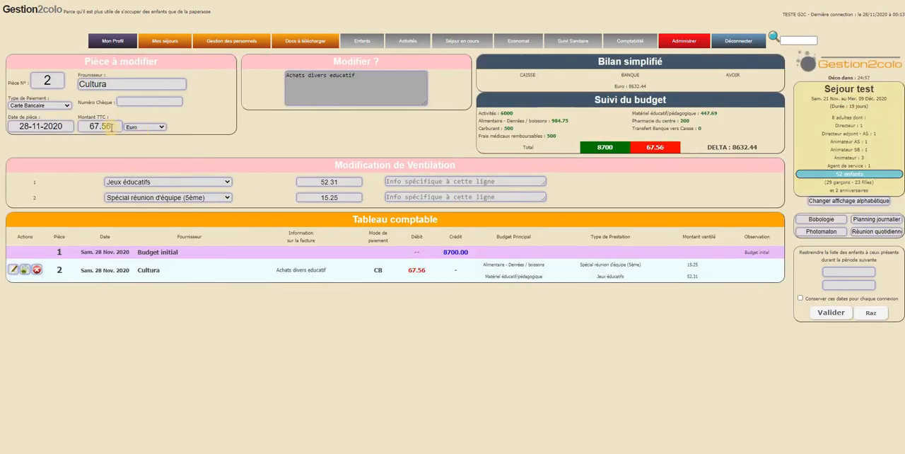
drag(106, 126, 122, 159)
text(8)
click(243, 154)
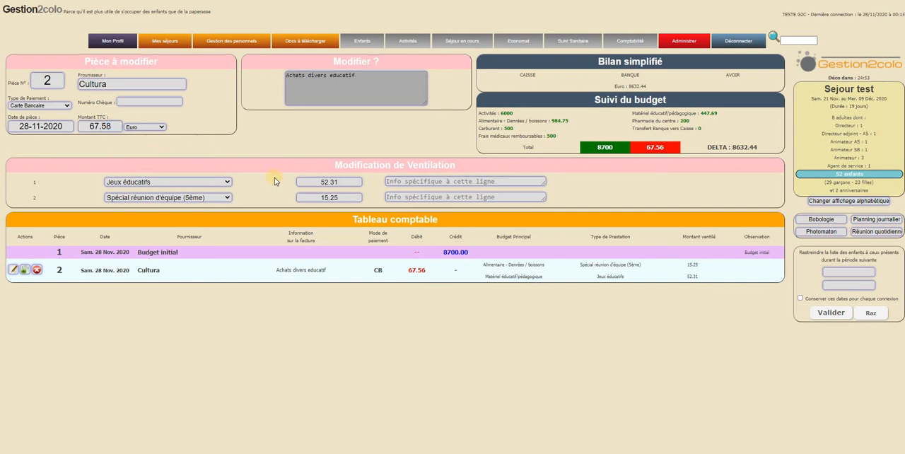
click(343, 183)
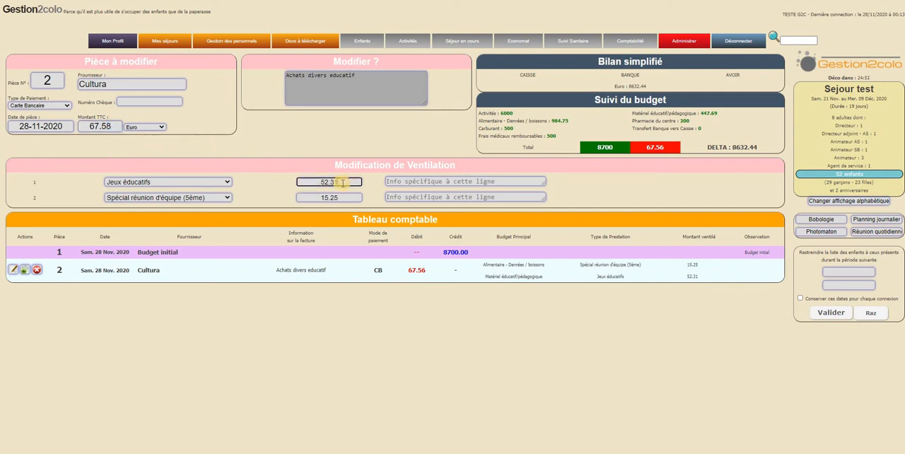
drag(334, 183, 347, 186)
click(377, 203)
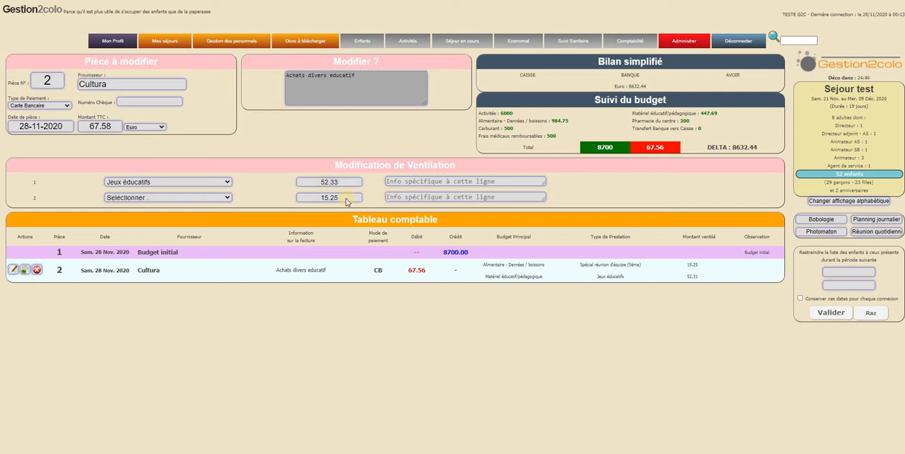
- Reassign the second allocation line to Spécial réunion d'équipe (5ème) and validate the modified piece
click(167, 198)
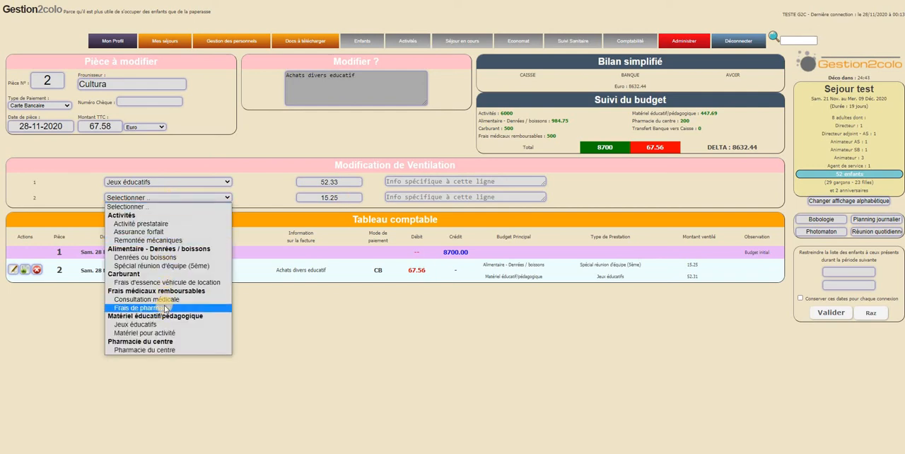
click(167, 325)
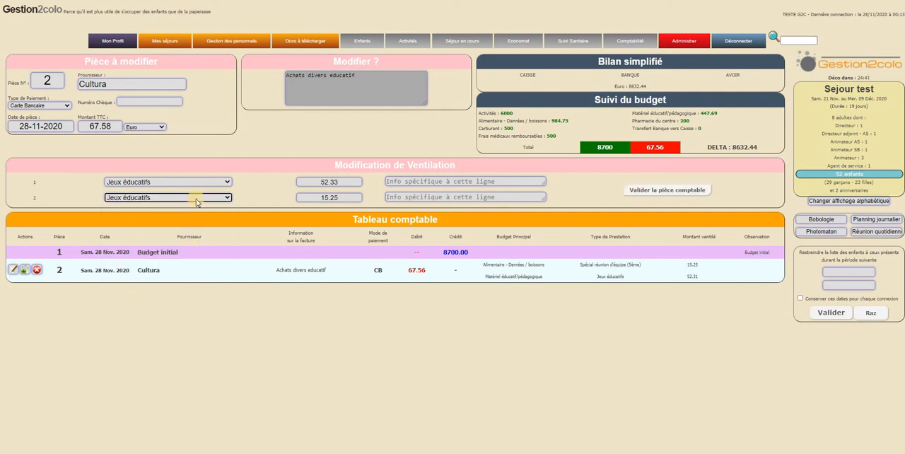
click(186, 198)
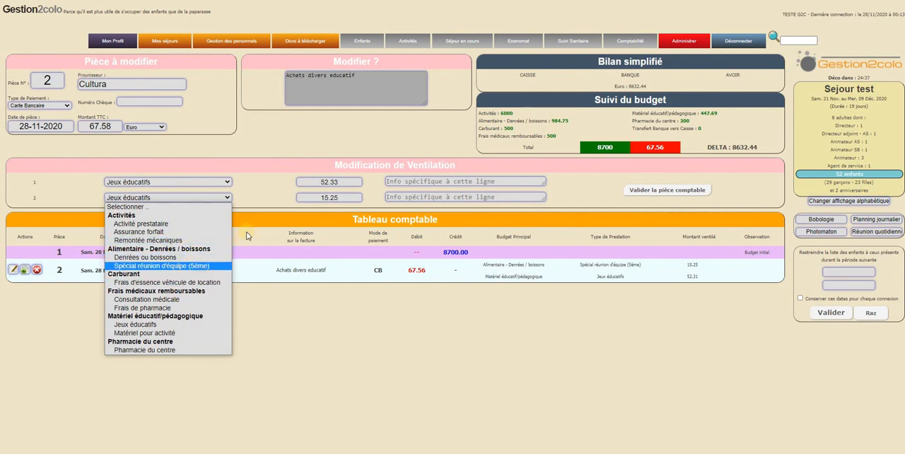
click(180, 266)
click(373, 193)
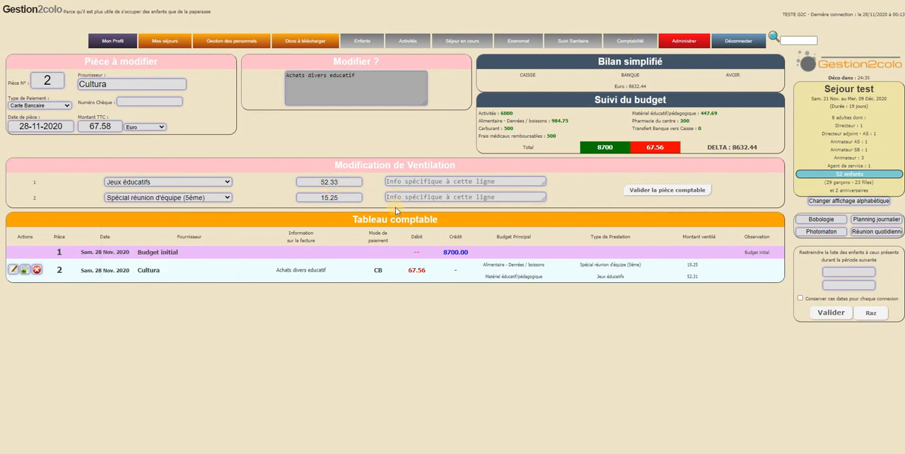
click(661, 190)
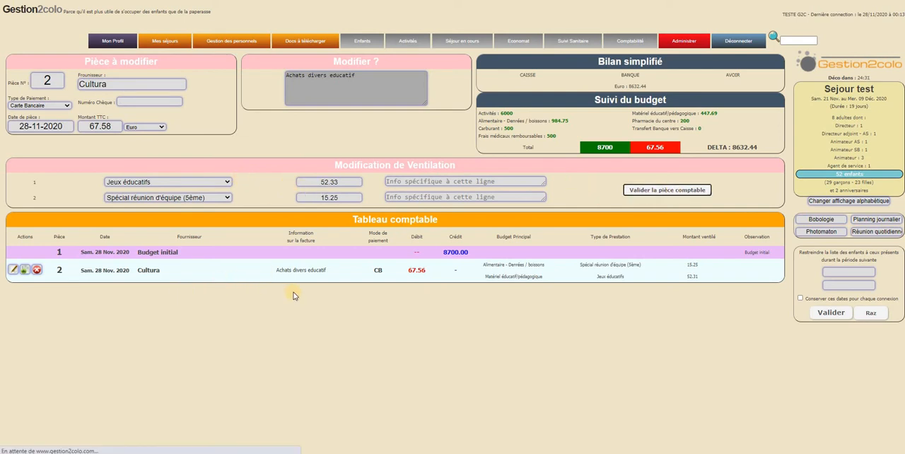
- Attach the document Image_2019_12_15_22_59_52.pdf to the Cultura accounting entry
drag(414, 293, 434, 300)
click(560, 306)
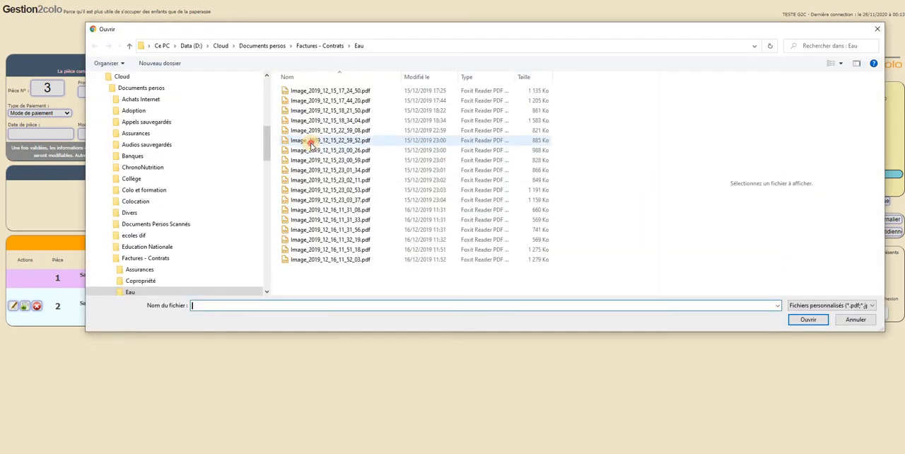
double_click(310, 141)
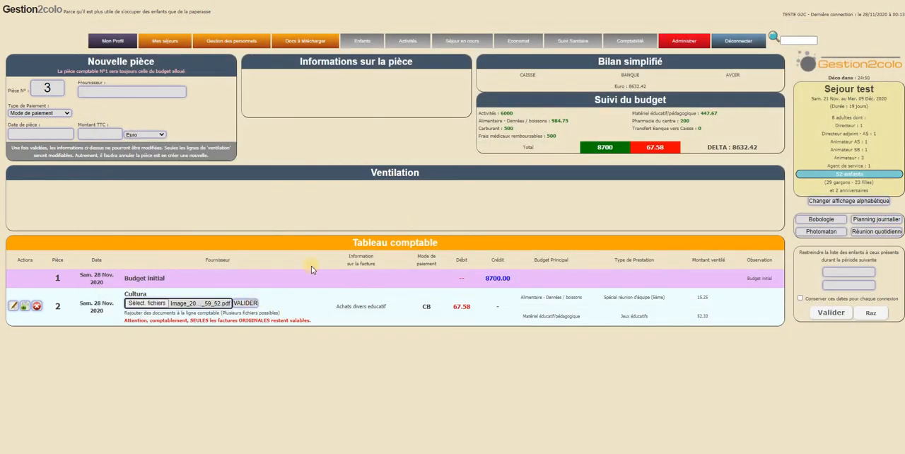
click(239, 304)
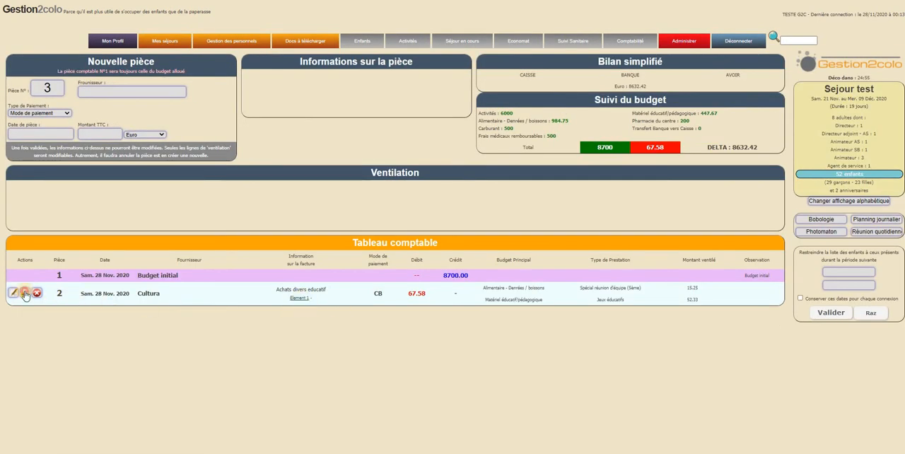
click(234, 297)
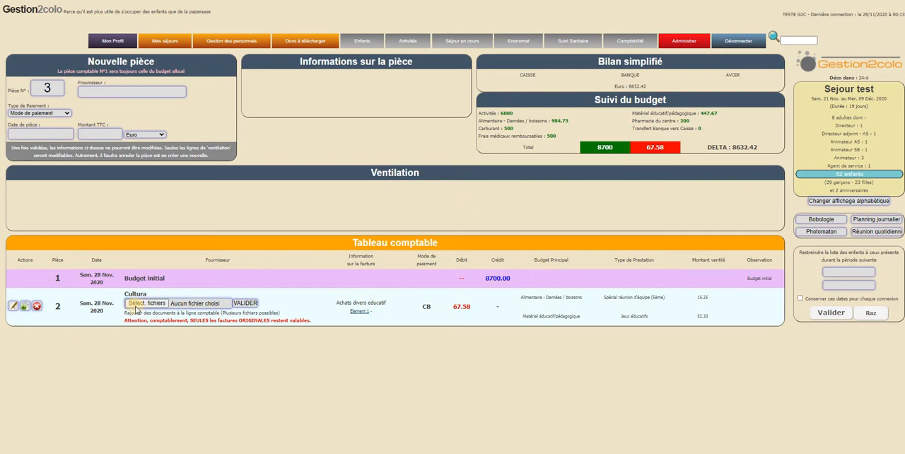
- Delete the complete Cultura line from the accounting table, accepting that the action is irreversible
click(37, 306)
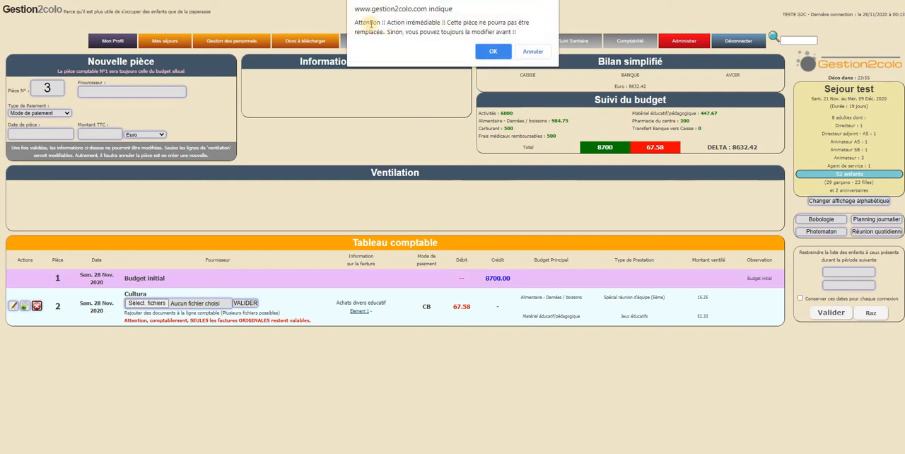
mouse_move(376, 23)
mouse_down()
mouse_move(503, 24)
mouse_move(372, 25)
mouse_up()
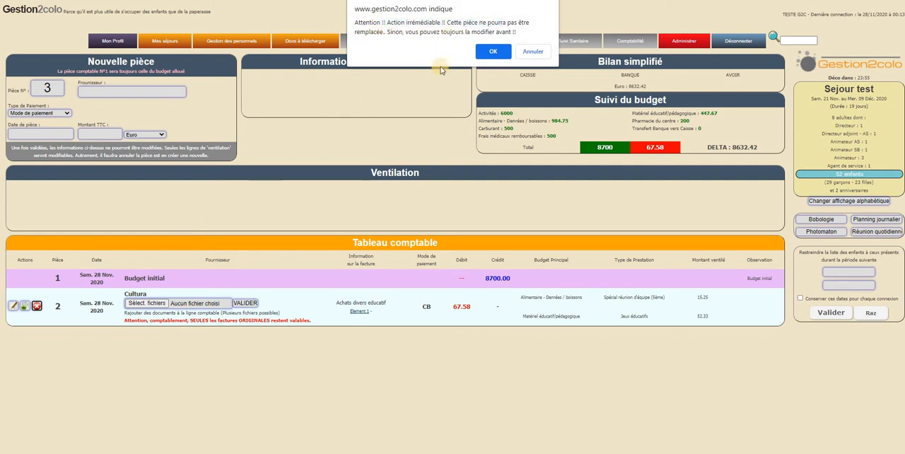
click(493, 52)
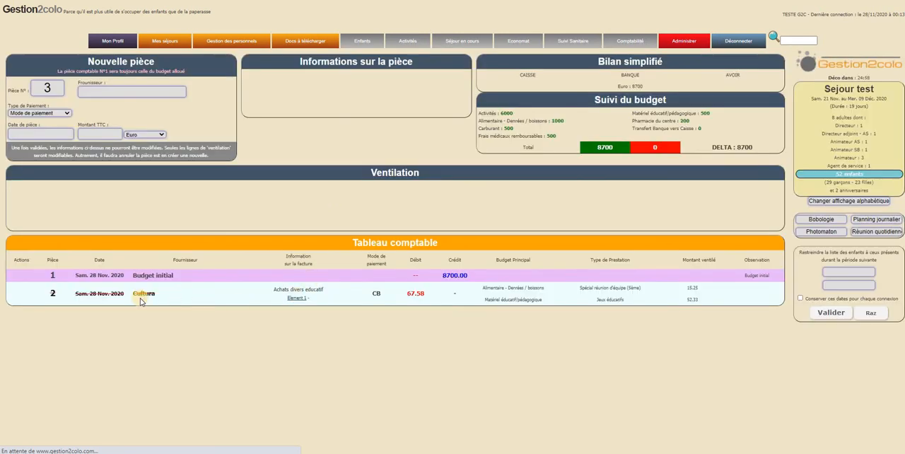
drag(120, 293, 279, 294)
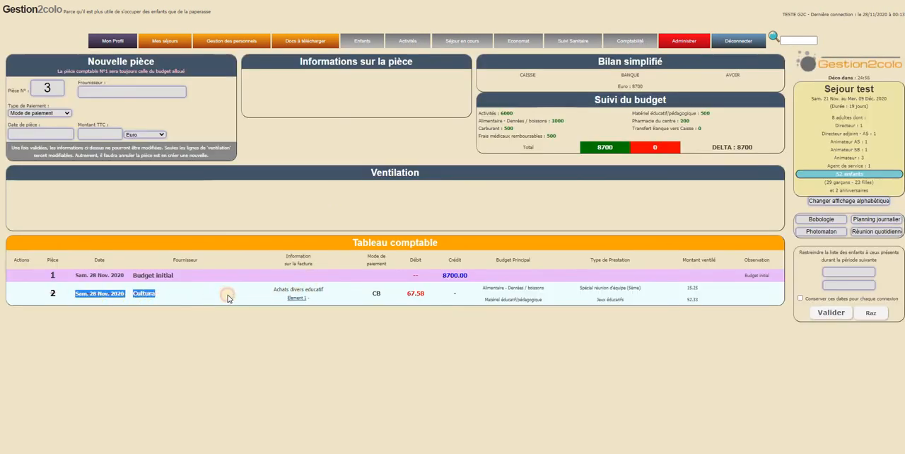
click(229, 295)
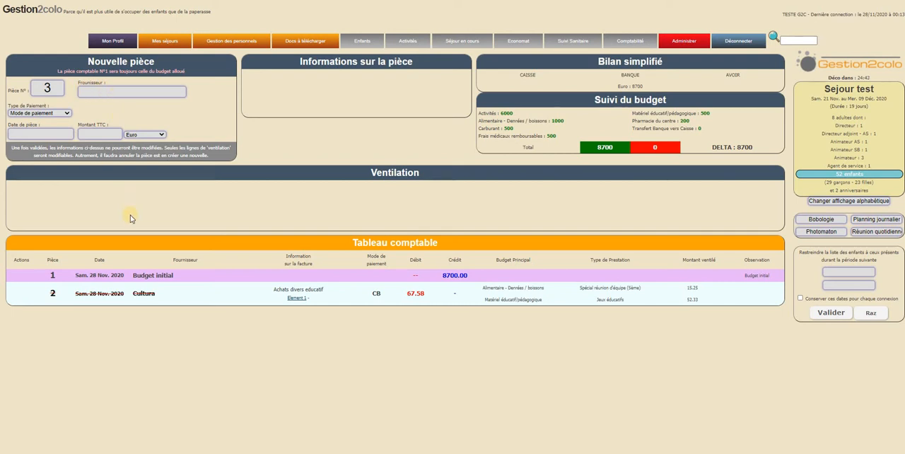
- Examine the 10doigts.com, La Banque Postale and Carrefour City entries, including payment modes and service types, and the simplified Caisse and Banque balances
click(112, 91)
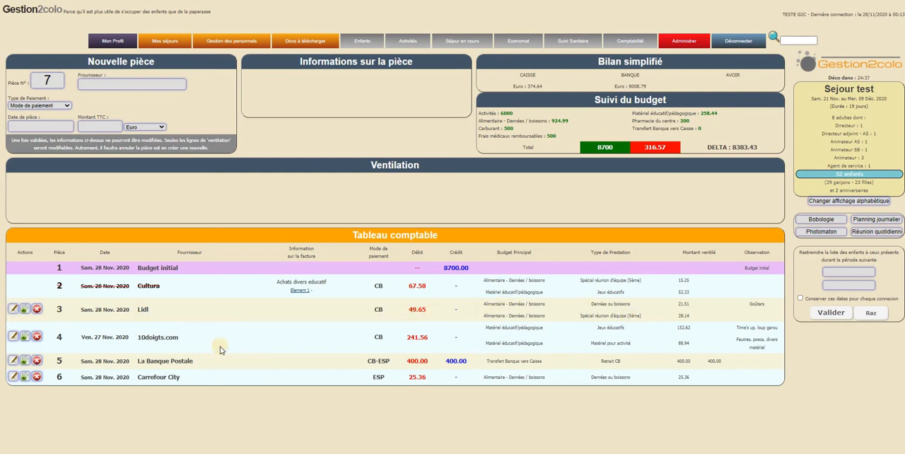
drag(140, 340, 410, 337)
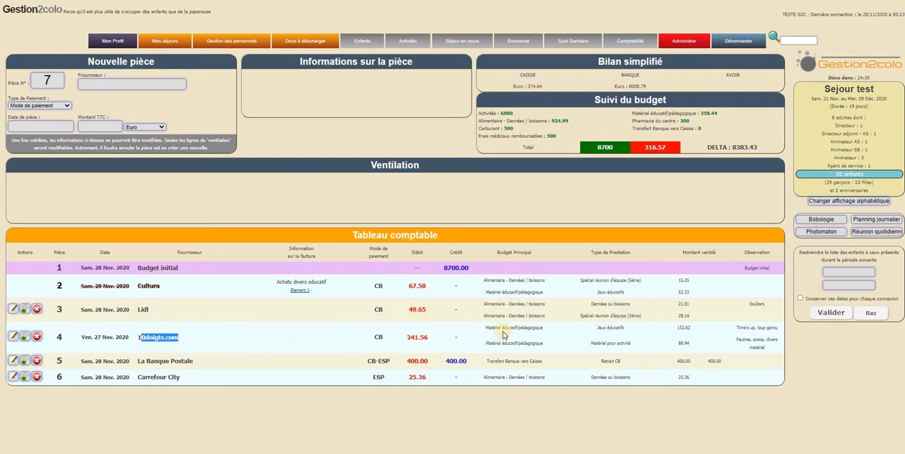
click(550, 335)
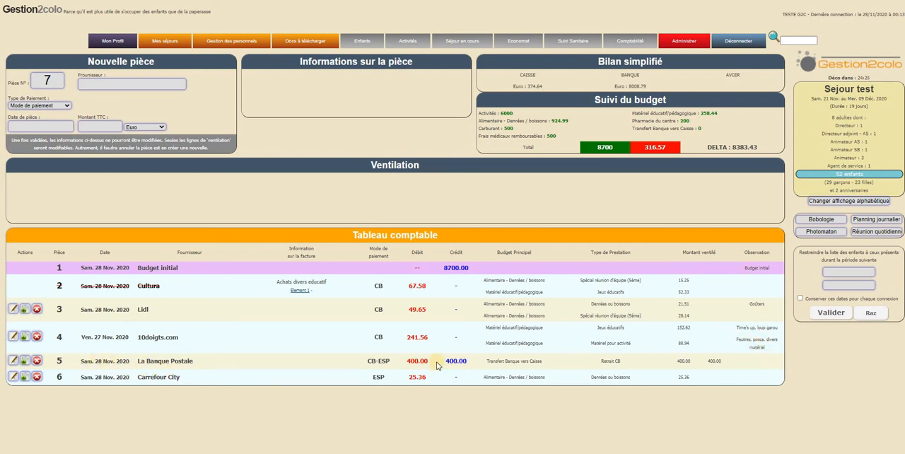
drag(367, 360, 391, 361)
click(441, 351)
drag(429, 379, 400, 380)
click(383, 377)
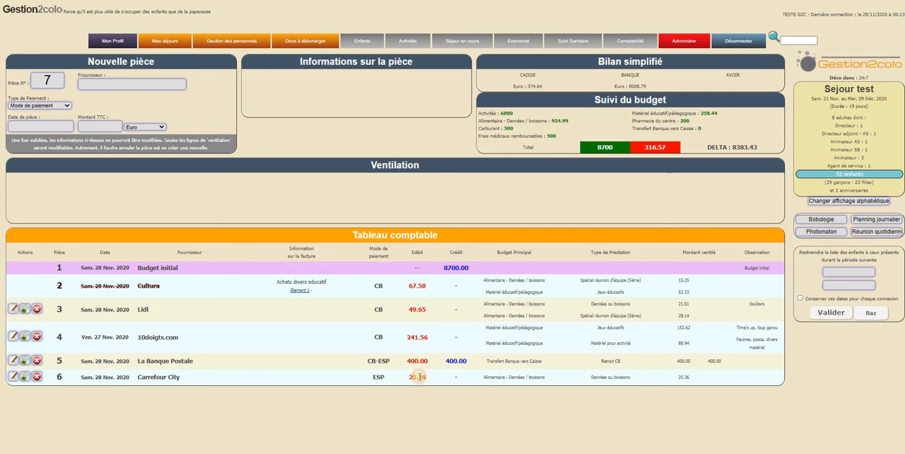
triple_click(638, 378)
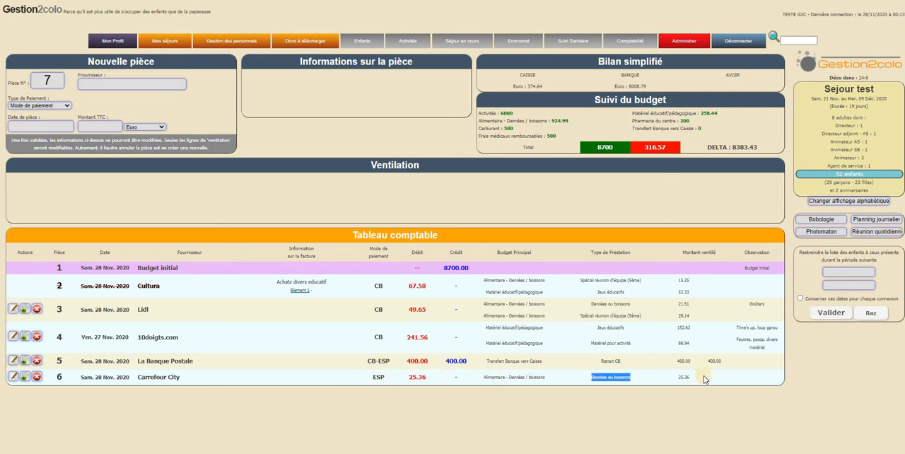
click(705, 379)
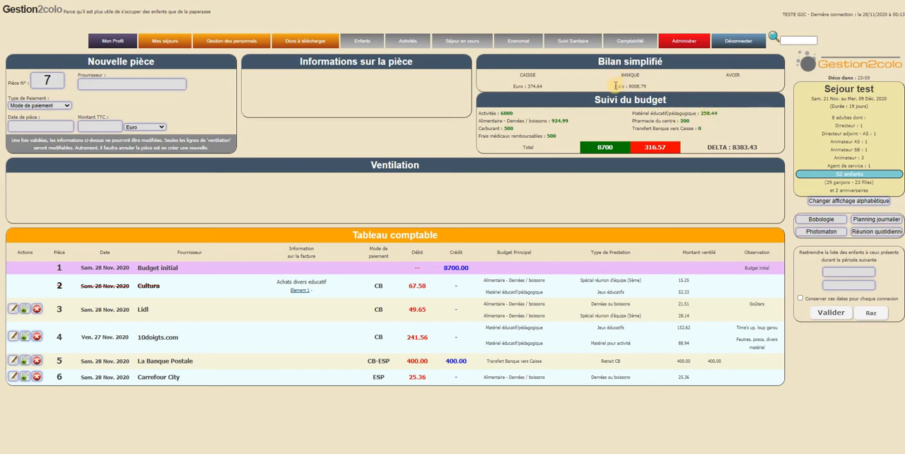
drag(616, 85, 554, 98)
click(529, 89)
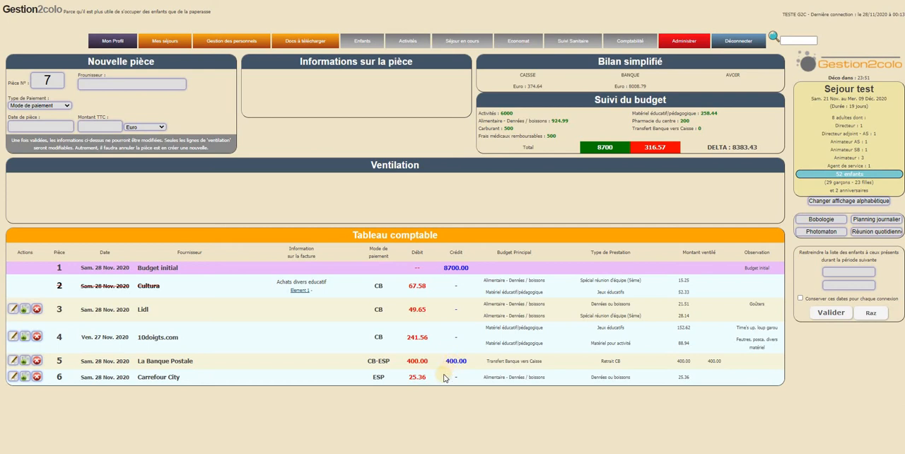
drag(519, 99, 569, 111)
click(566, 135)
- Open the stay's Bilan comptable and examine the cancelled Cultura row and the budget column headings
mouse_move(630, 41)
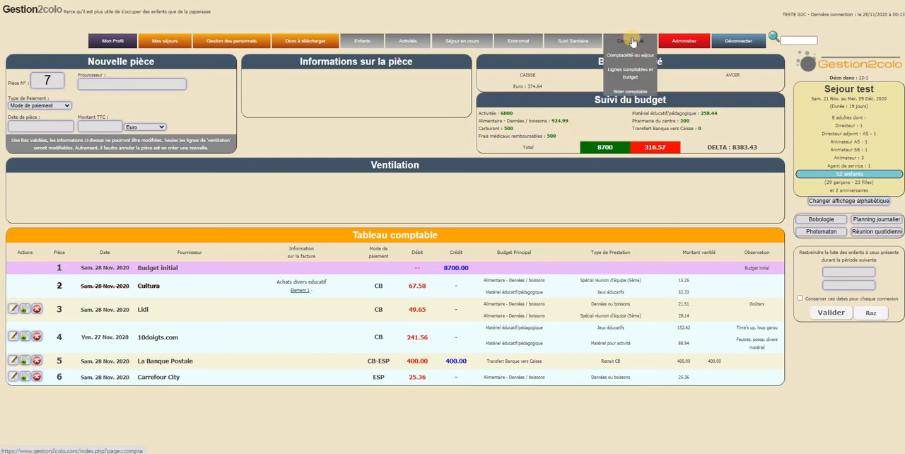
click(632, 91)
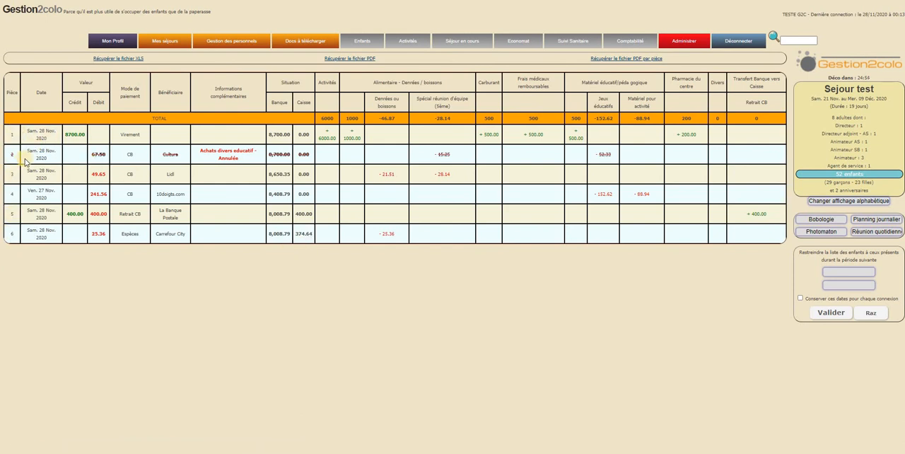
click(127, 155)
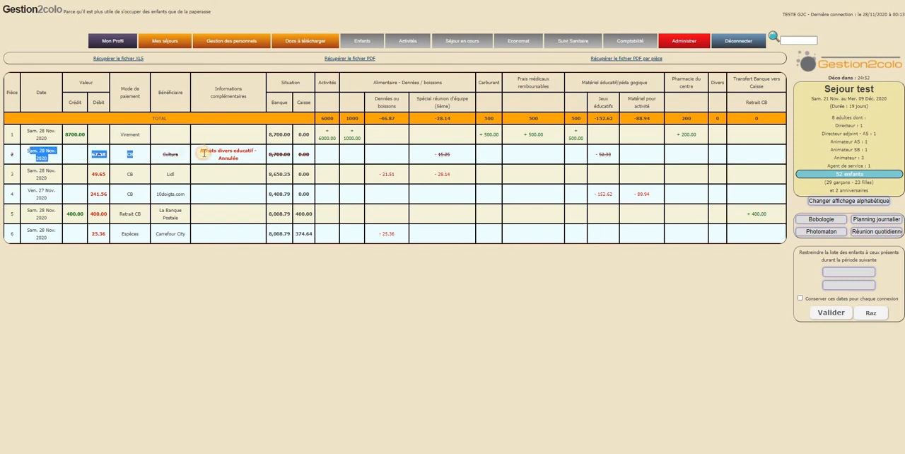
drag(267, 154, 225, 153)
double_click(228, 157)
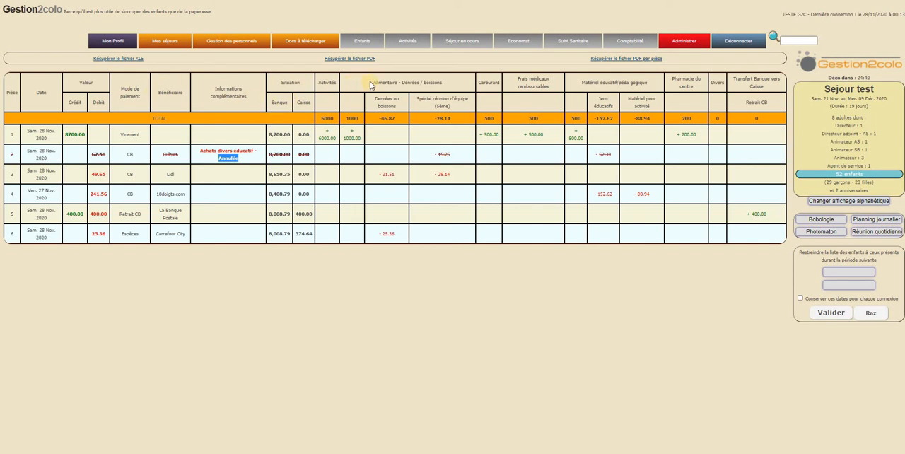
drag(370, 85, 536, 82)
click(531, 81)
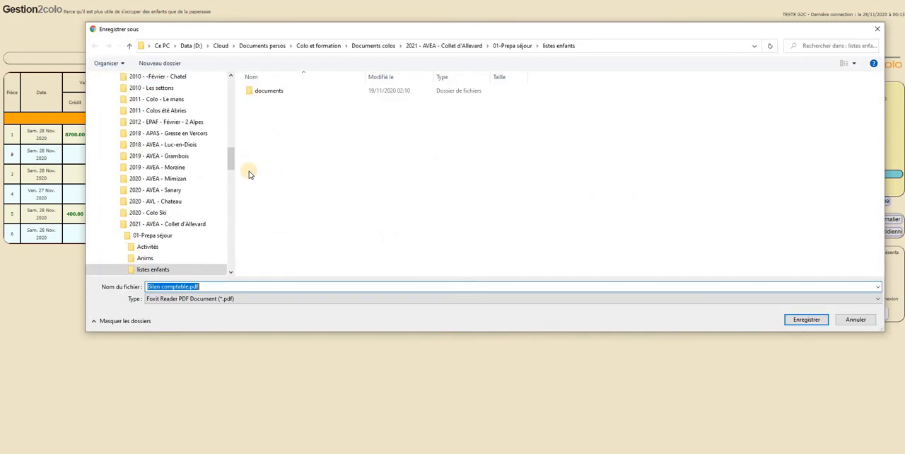
- Save the overall PDF statement as Bilan comptable.pdf in the listes enfants folder, view it and close it
click(807, 320)
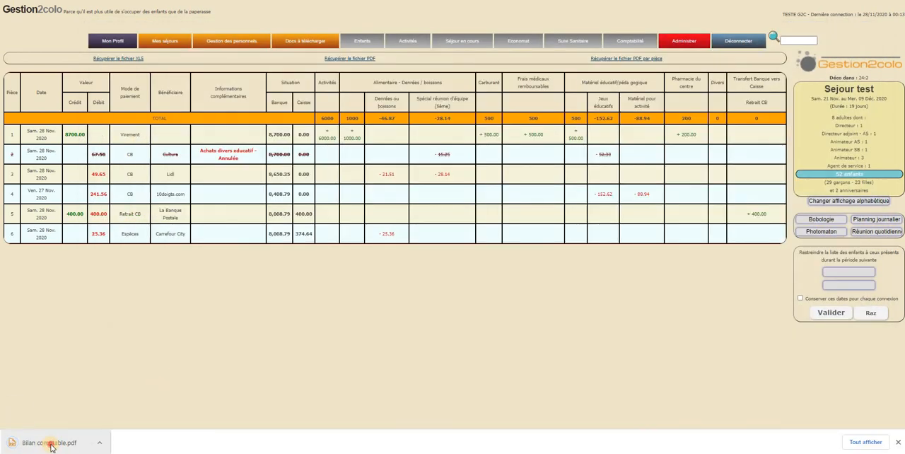
click(38, 441)
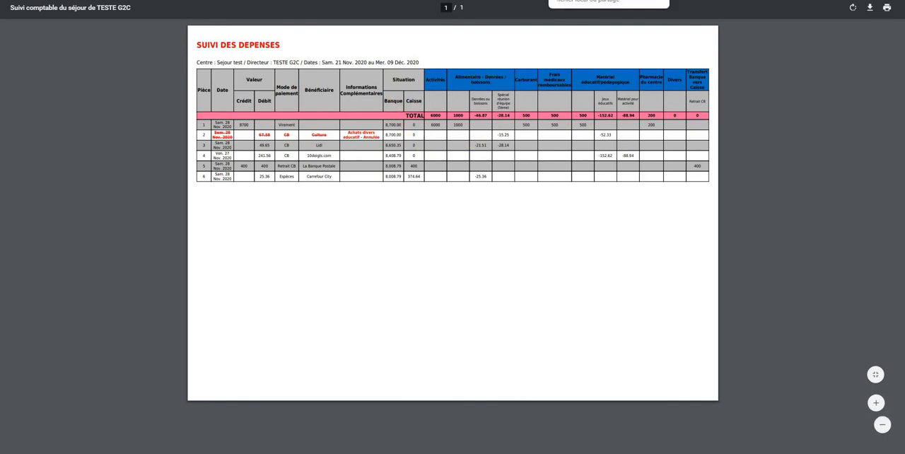
key(ctrl+w)
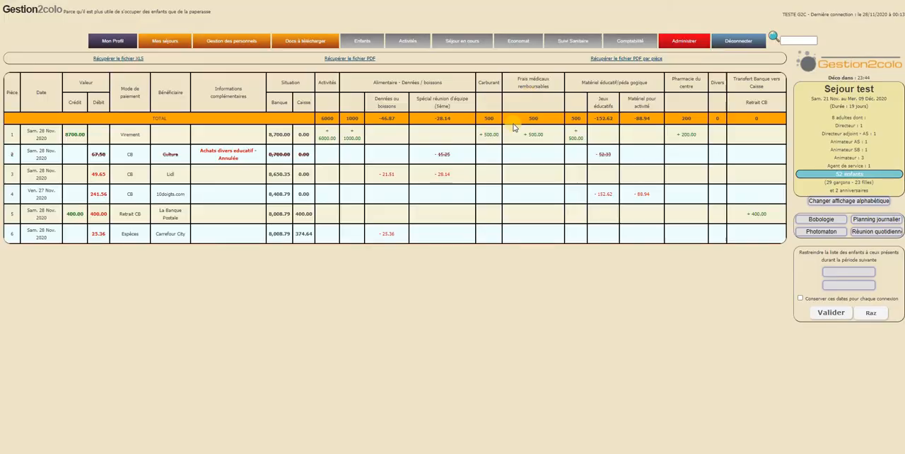
- Export the per-piece PDF statement as Bilan comptable par piece.pdf in the listes enfants folder and open it
click(621, 61)
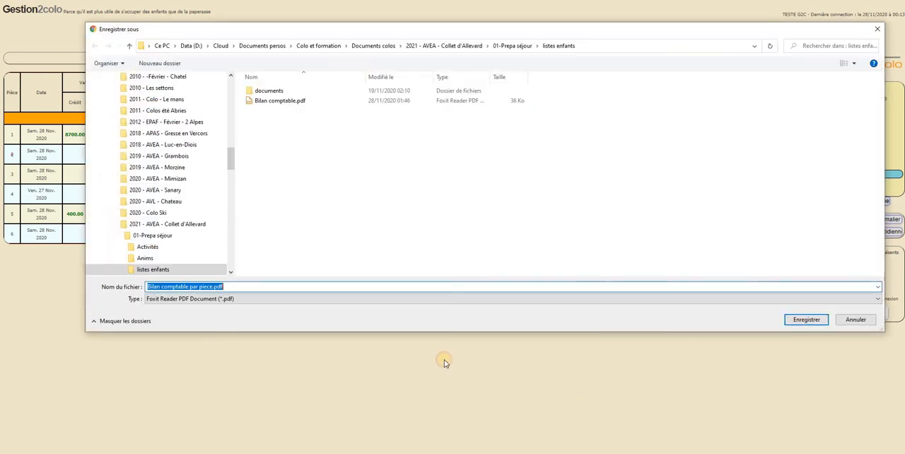
key(Return)
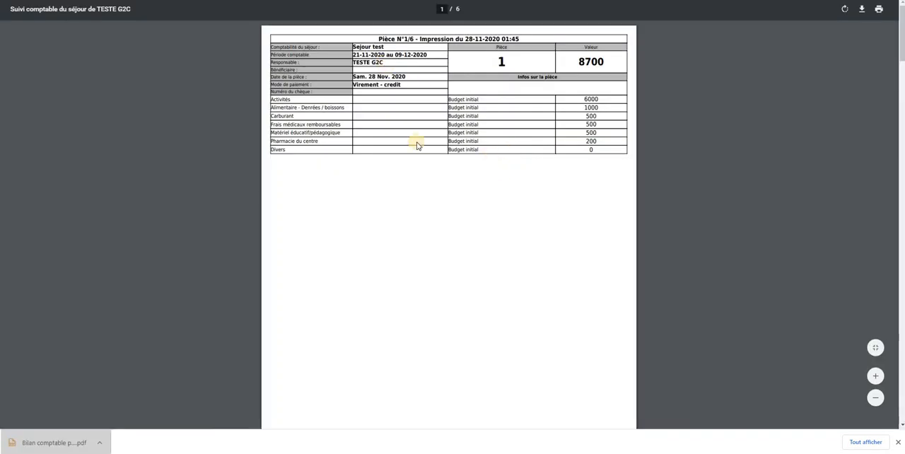
- Examine the per-piece PDF's pages, checking each piece's header, accounting period, beneficiary, value and budget allocations, including the cancelled Cultura piece
drag(380, 39, 539, 39)
click(564, 274)
scroll(563, 274, down, 18)
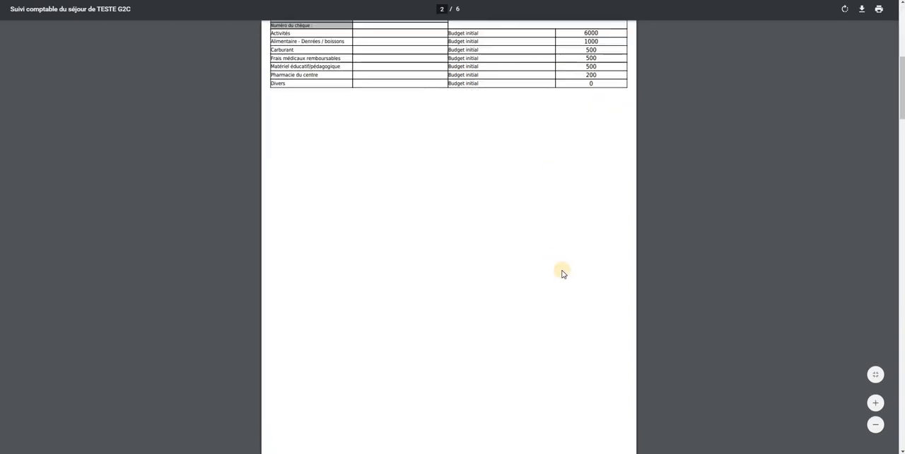
scroll(561, 274, down, 12)
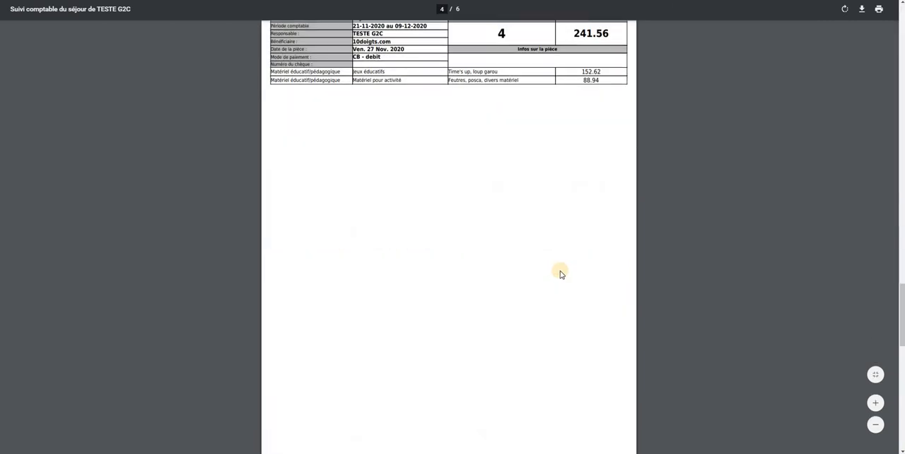
scroll(559, 275, up, 20)
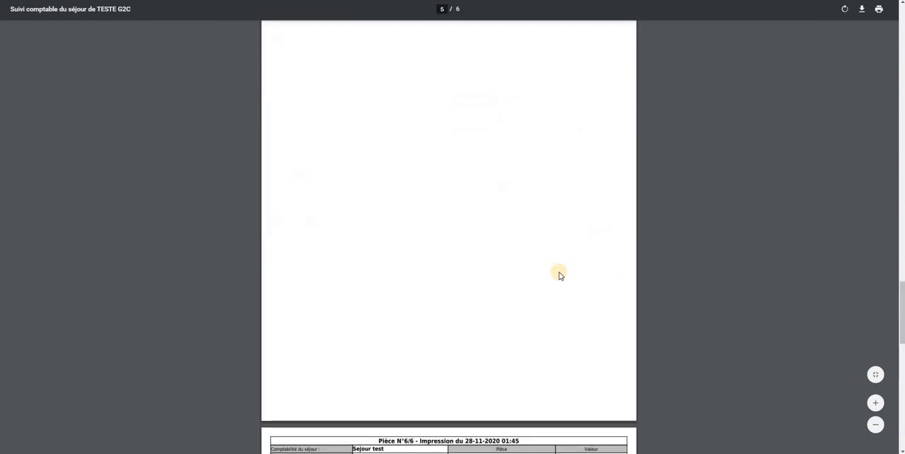
scroll(559, 275, up, 5)
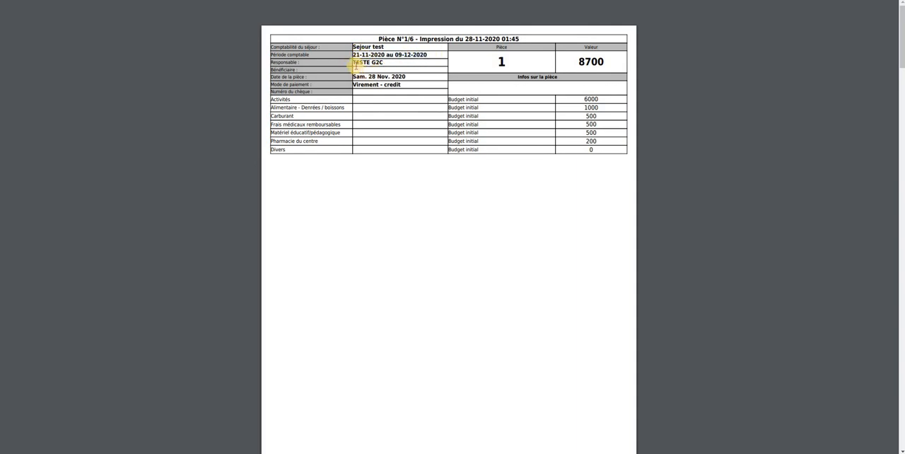
scroll(375, 127, down, 5)
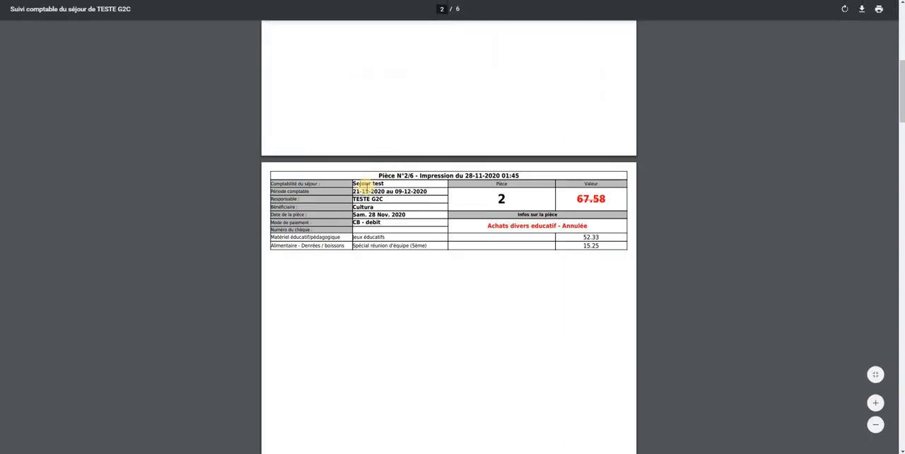
scroll(362, 194, down, 5)
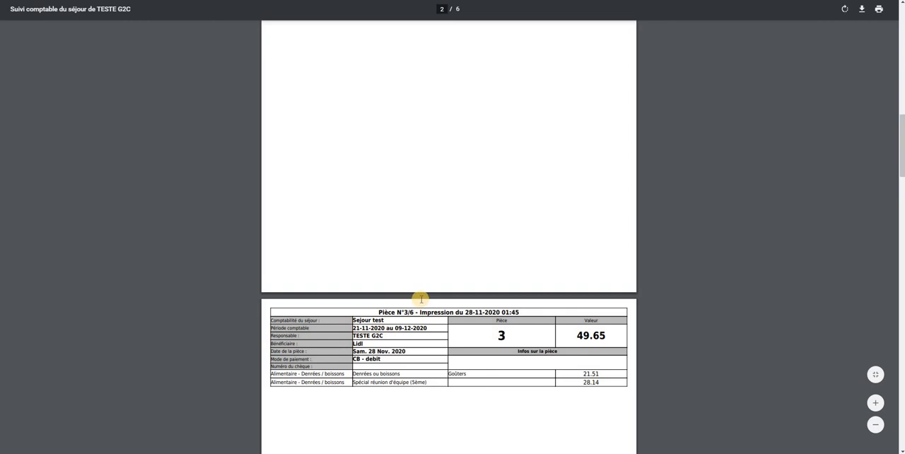
scroll(421, 298, up, 10)
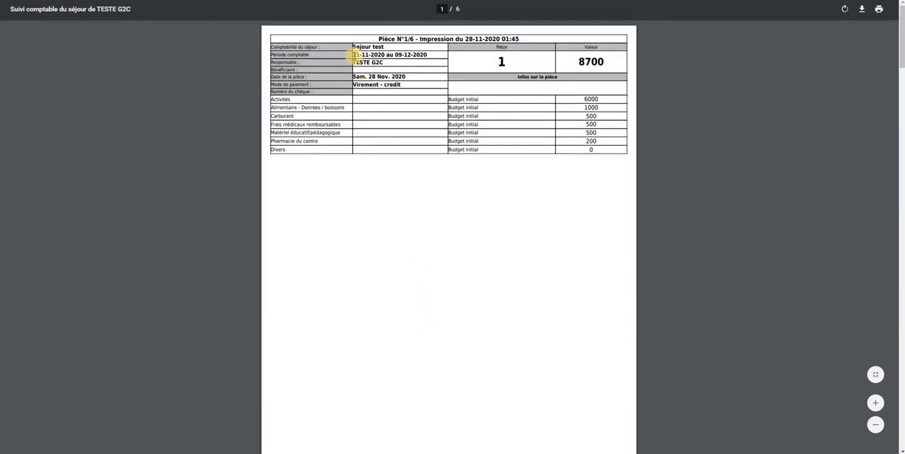
drag(354, 55, 431, 55)
click(426, 71)
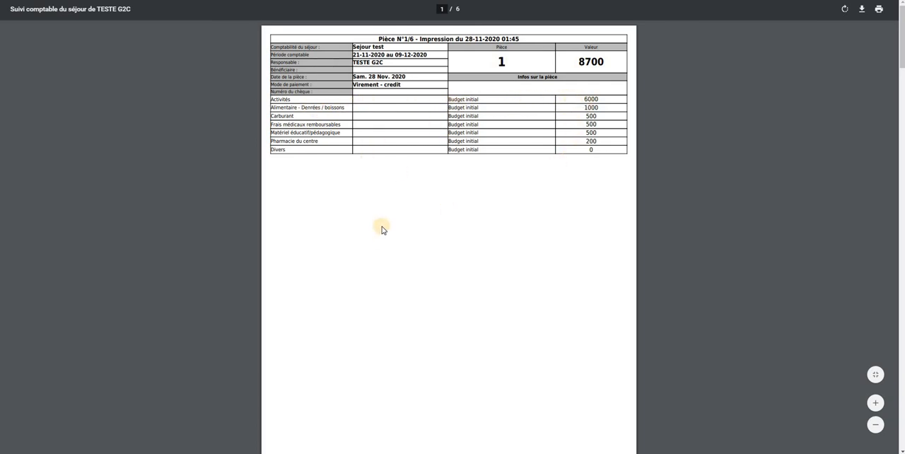
scroll(382, 230, down, 6)
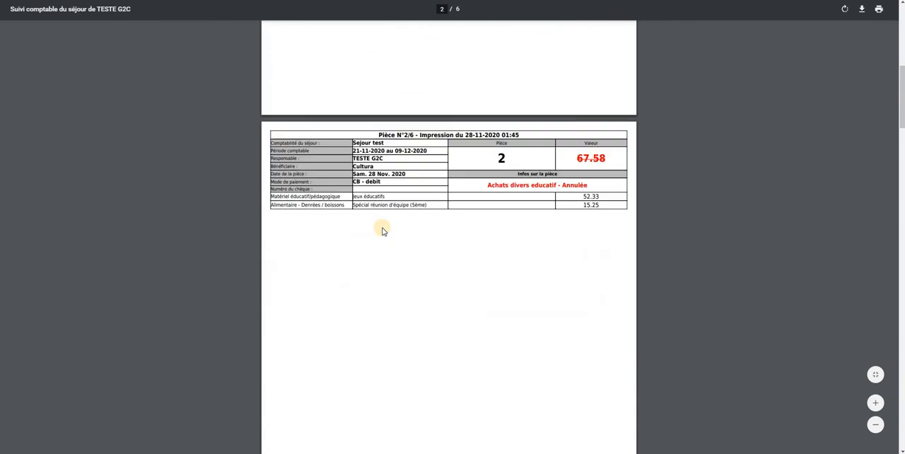
scroll(387, 225, down, 1)
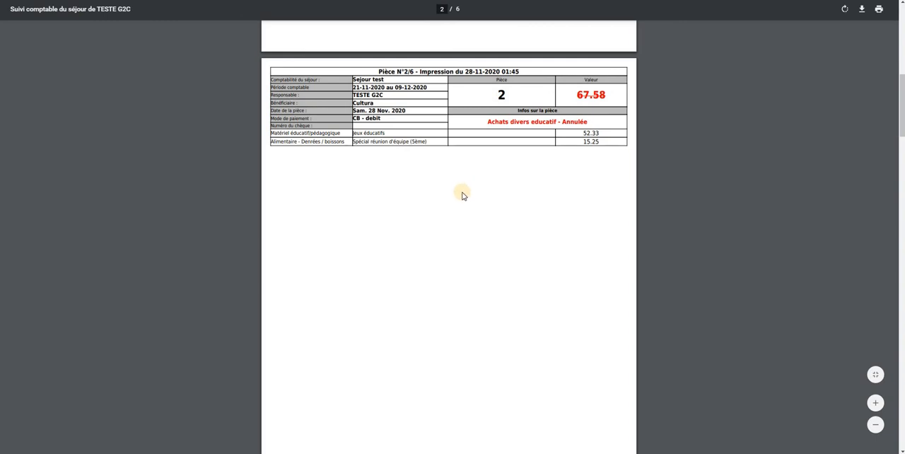
- Examine the Lidl piece in the per-piece PDF, checking its piece number, total value and Alimentaire allocation lines
scroll(463, 195, down, 5)
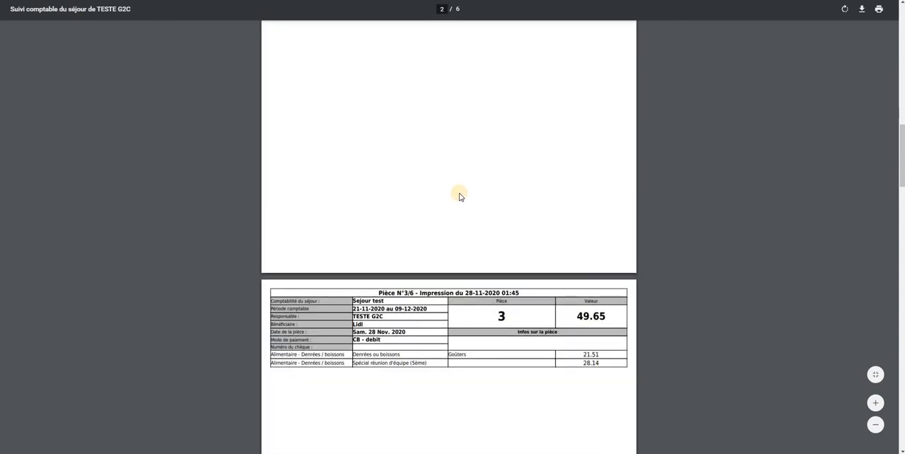
scroll(459, 196, up, 5)
scroll(459, 194, down, 5)
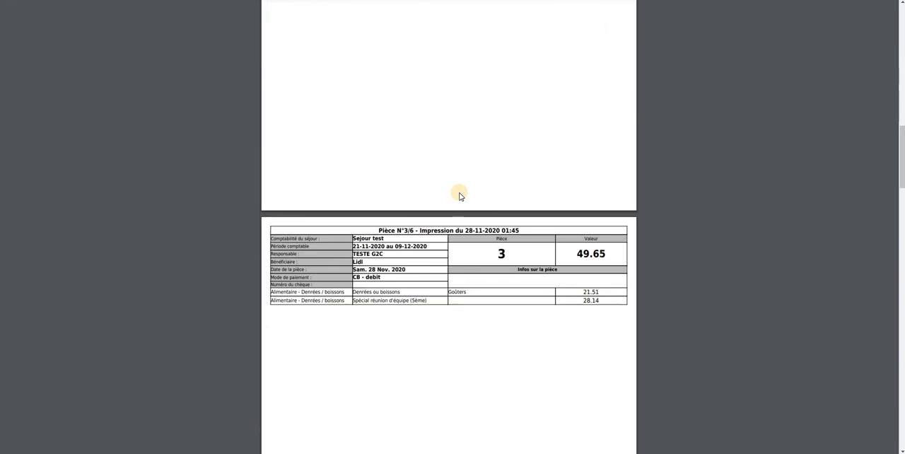
scroll(458, 193, down, 3)
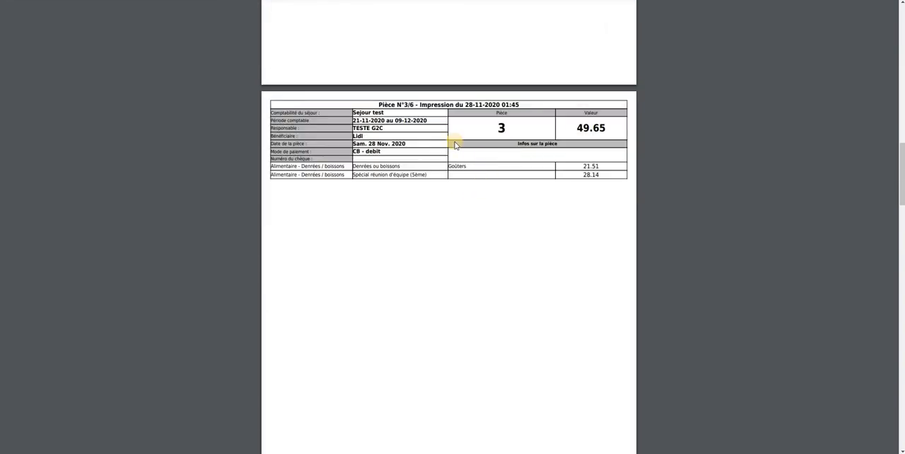
double_click(500, 128)
drag(613, 131, 579, 131)
click(504, 177)
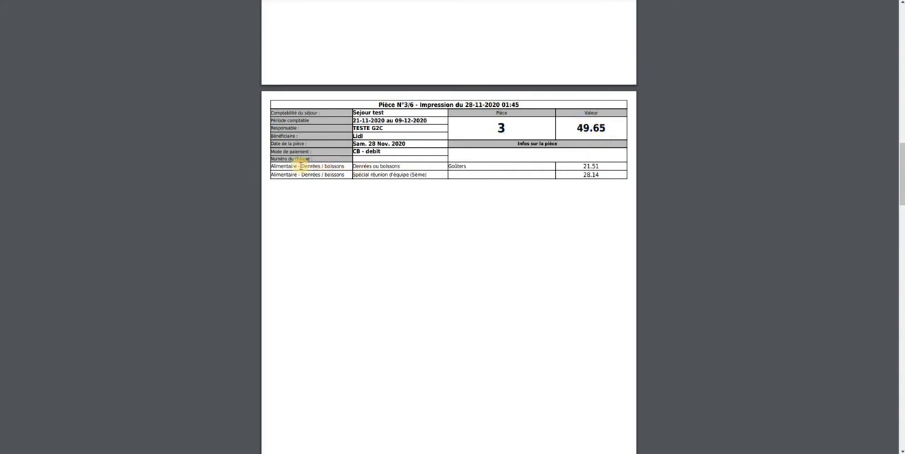
drag(301, 166, 340, 168)
click(306, 172)
drag(361, 166, 456, 169)
click(456, 169)
click(581, 168)
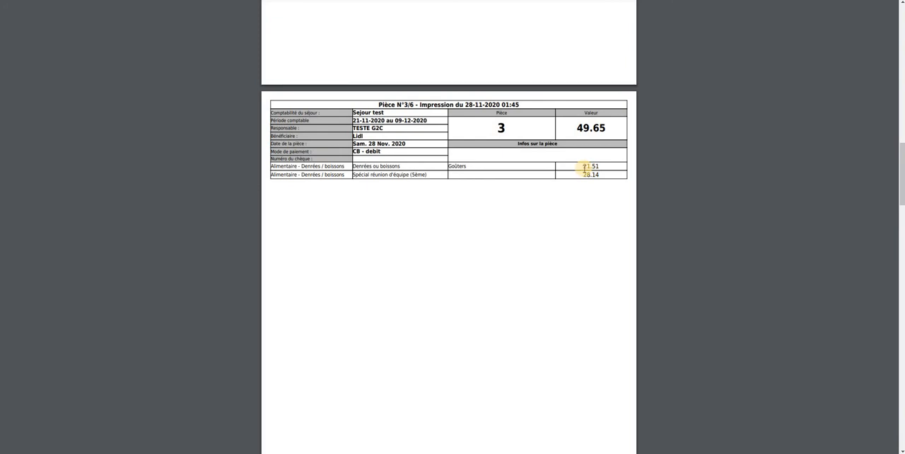
- Check the Lidl piece's numbering and print date and the remaining pieces' pages, and close the PDF and the Bilan comptable
drag(380, 104, 505, 104)
click(407, 104)
drag(417, 105, 535, 103)
click(422, 112)
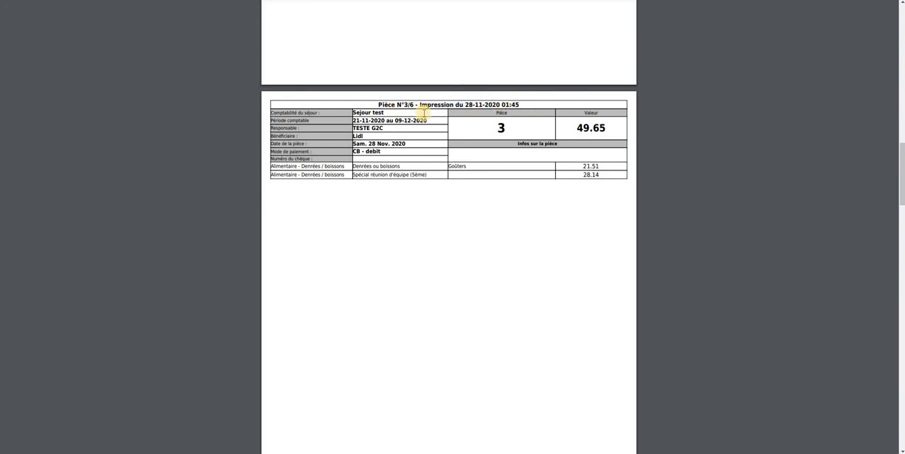
scroll(456, 245, down, 10)
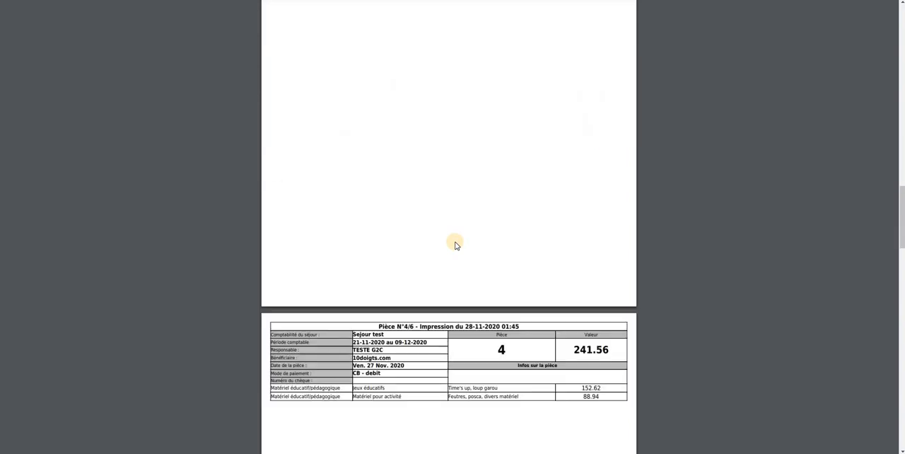
scroll(456, 245, down, 15)
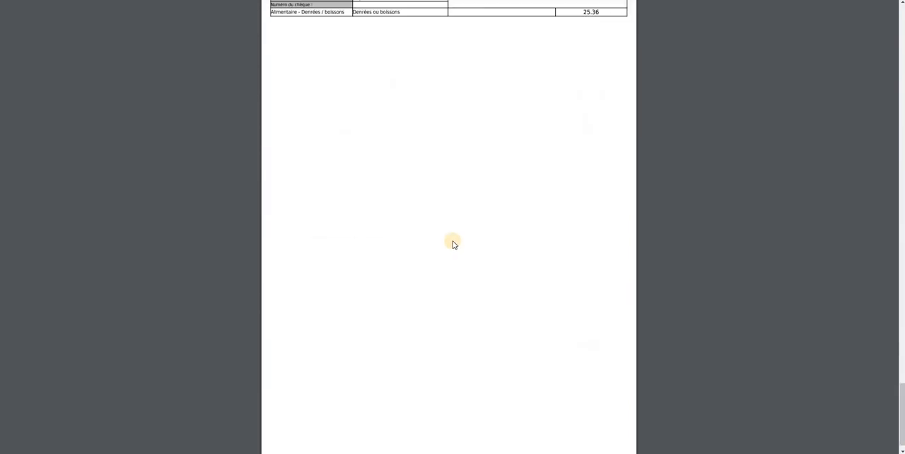
scroll(455, 244, up, 20)
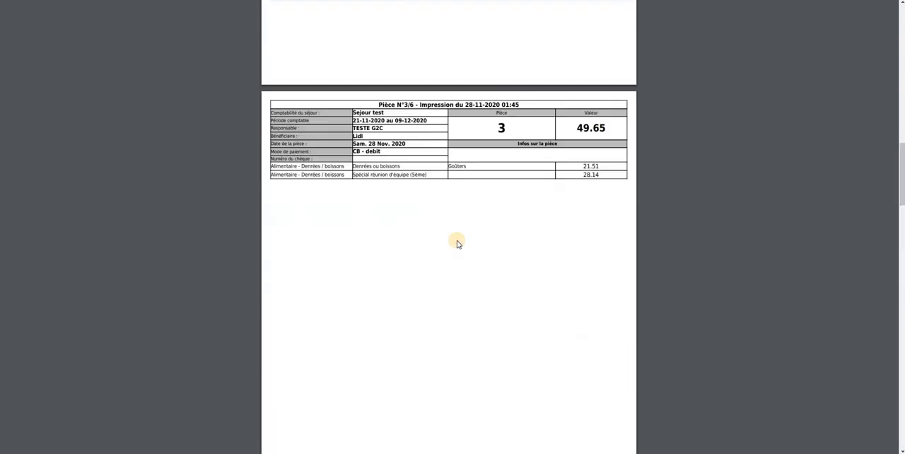
scroll(456, 243, up, 10)
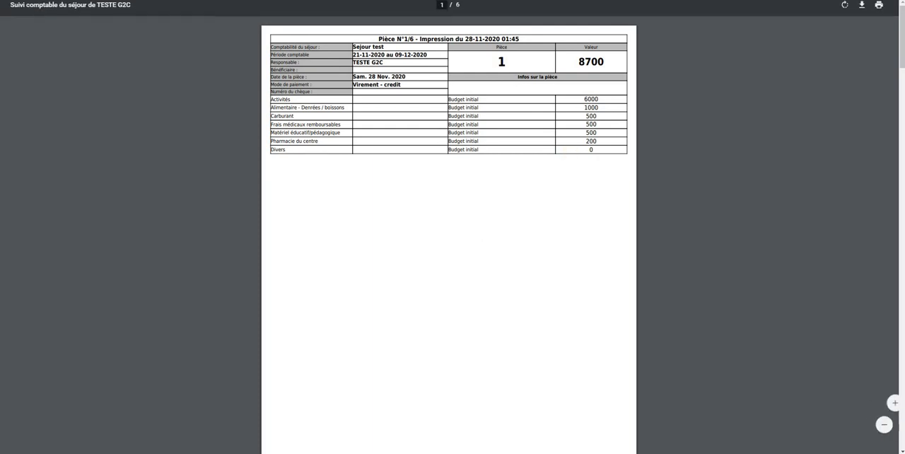
key(ctrl+w)
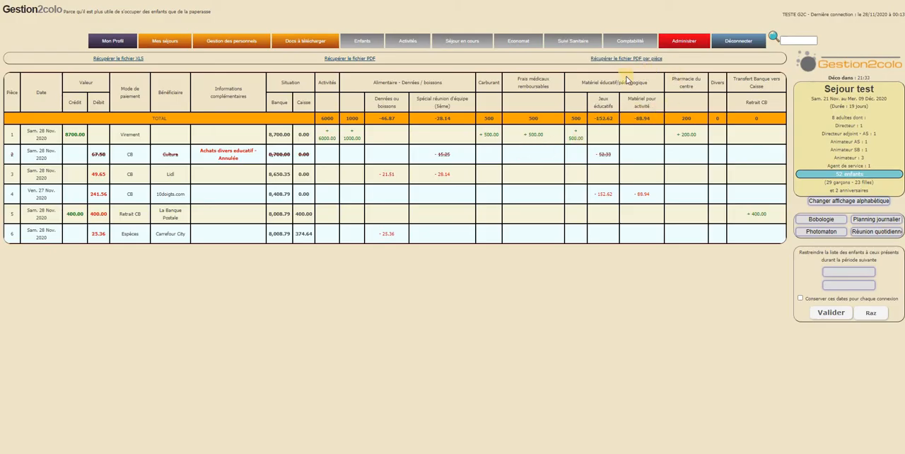
key(ctrl+w)
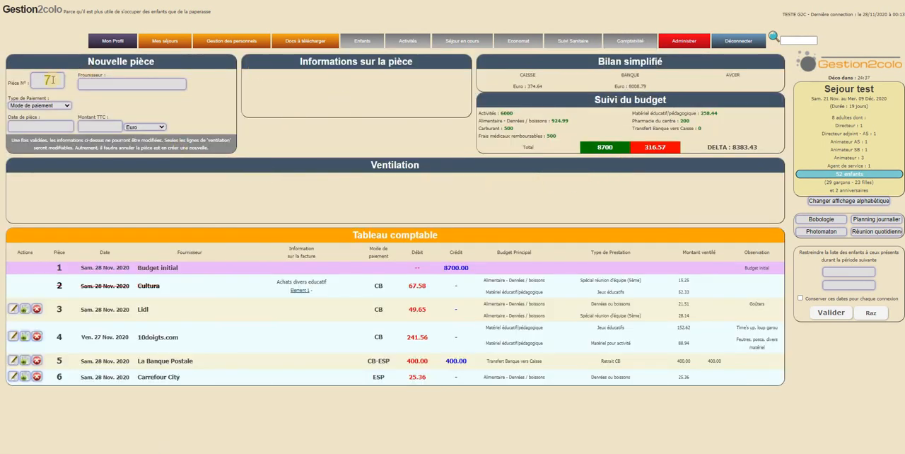
- Start accounting piece 7 with supplier lkjlj, payment by Carte Bancaire and the date 30-11-2020
click(102, 87)
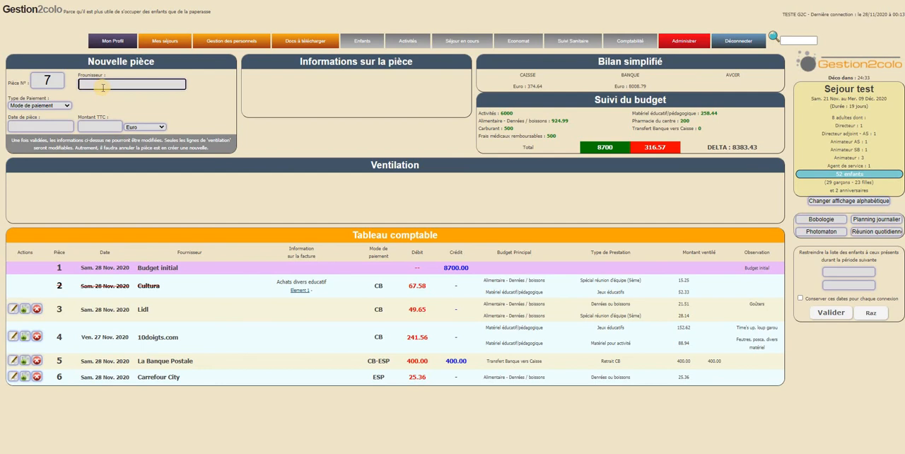
text(lkjlj)
key(Tab)
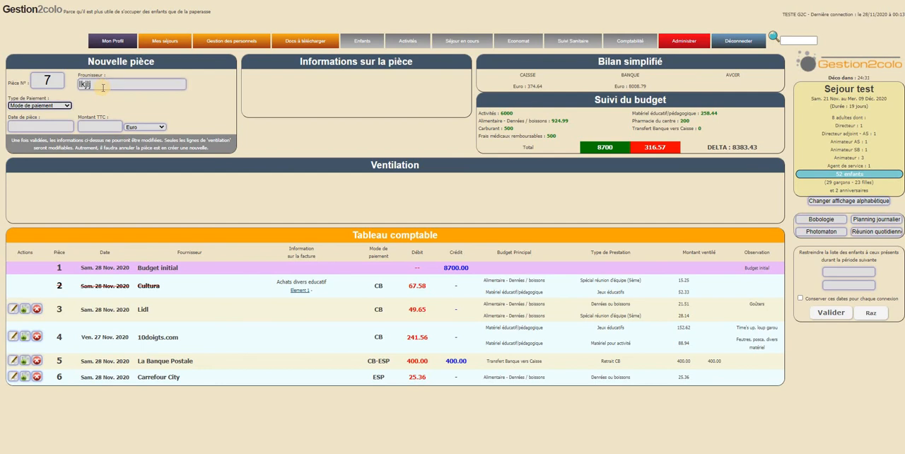
click(53, 107)
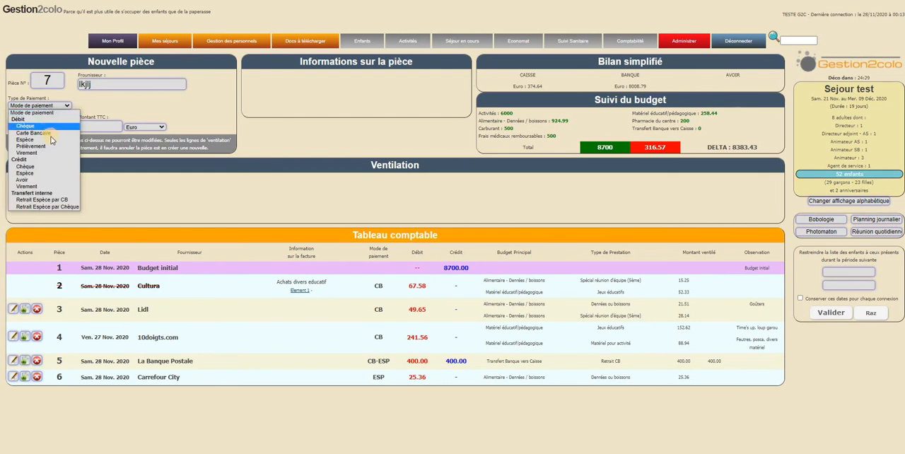
click(48, 133)
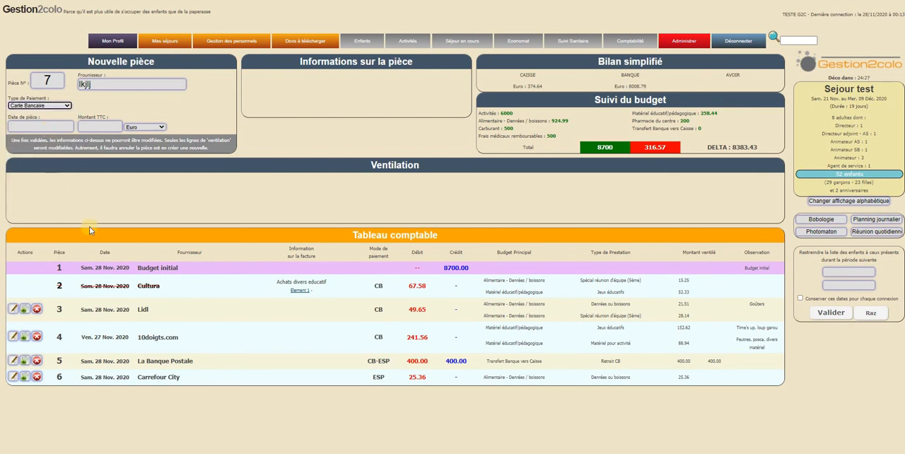
key(Tab)
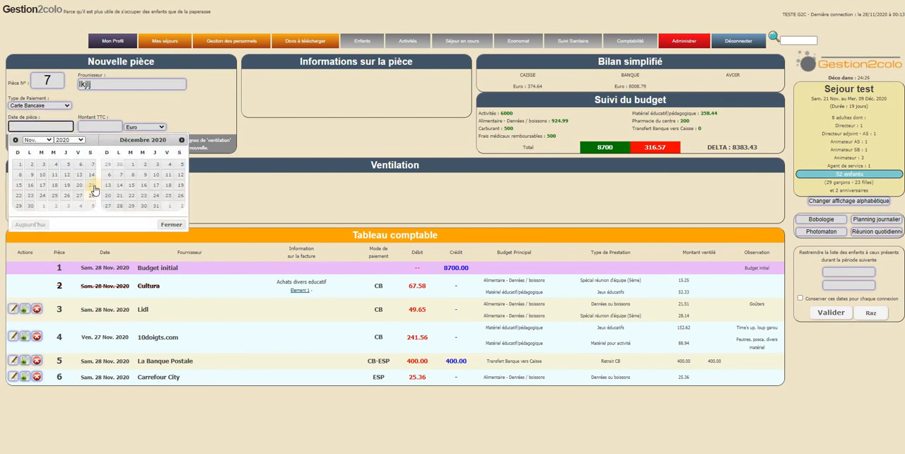
click(30, 205)
- Set piece 7's amount to 25 in Couronne - Danemark, allocate it to Denrées ou boissons and validate the piece
click(96, 126)
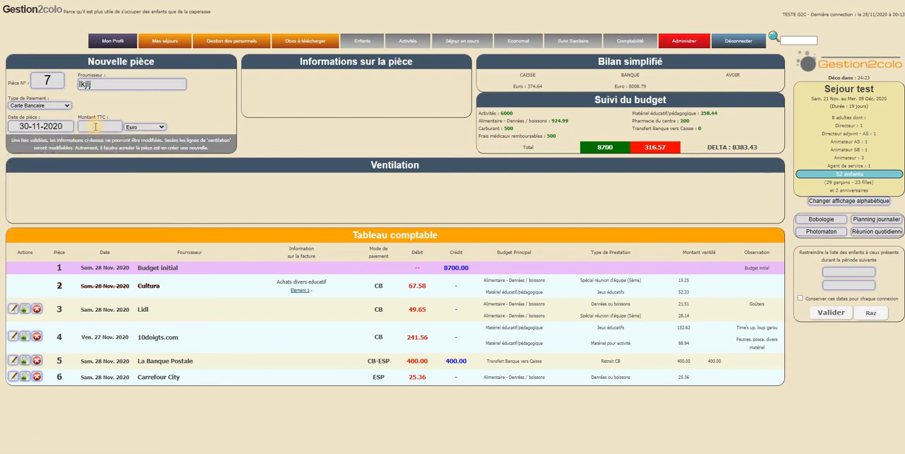
text(25)
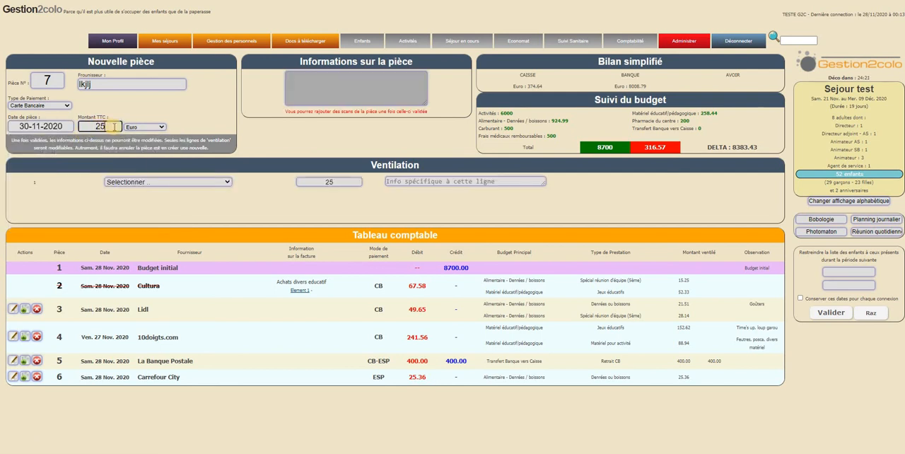
click(138, 128)
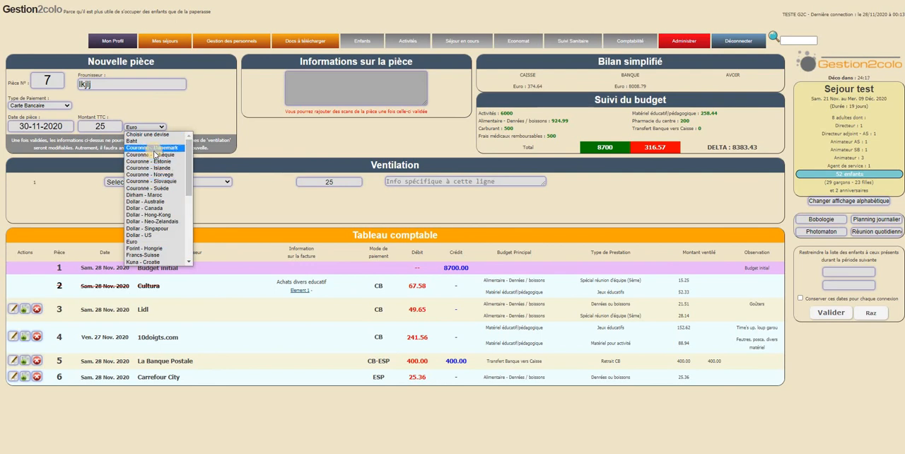
click(173, 148)
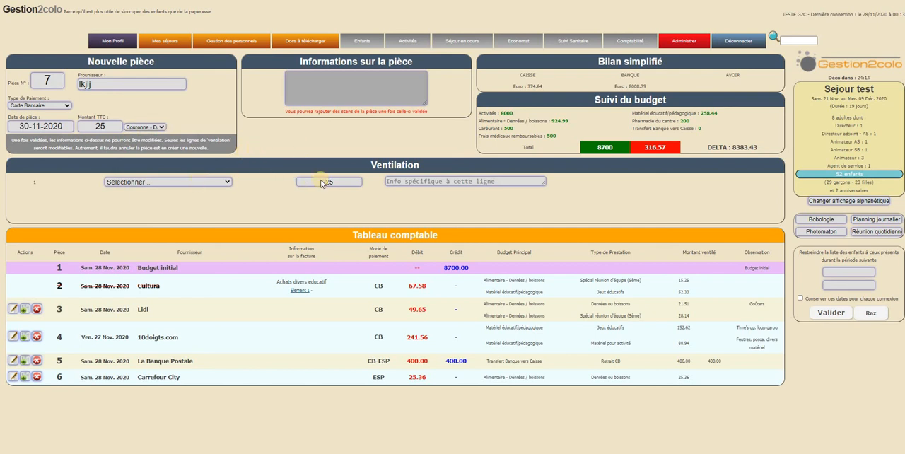
click(195, 181)
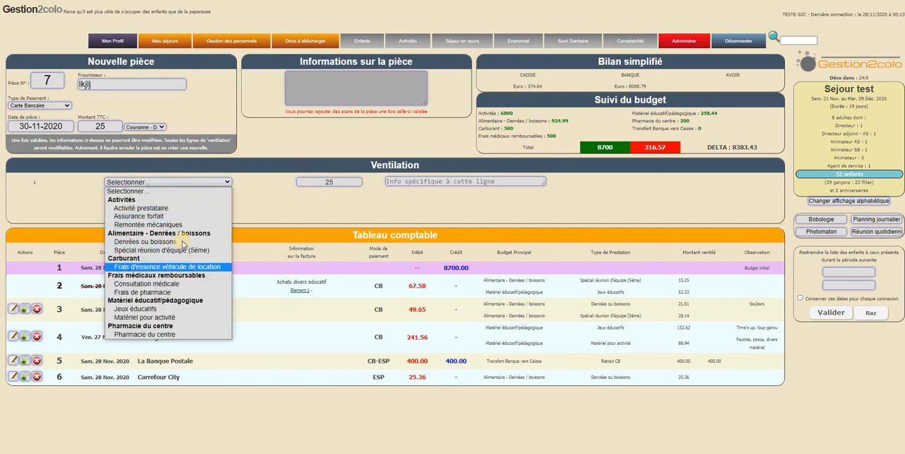
click(181, 242)
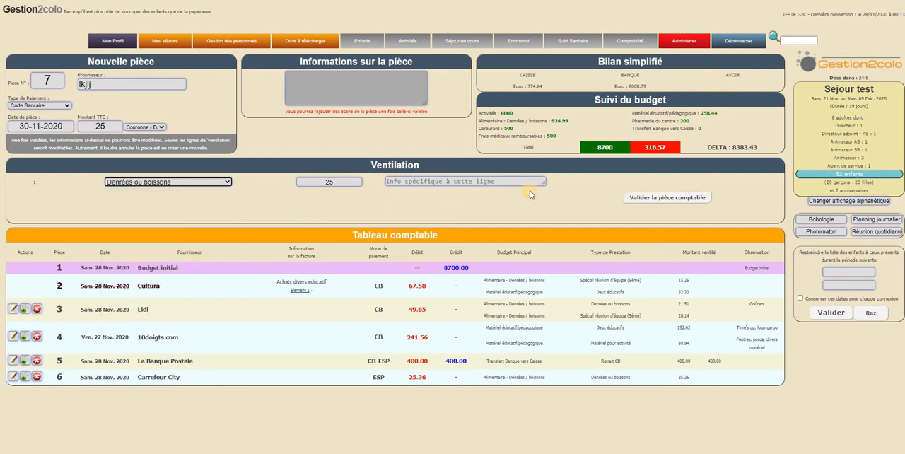
click(655, 198)
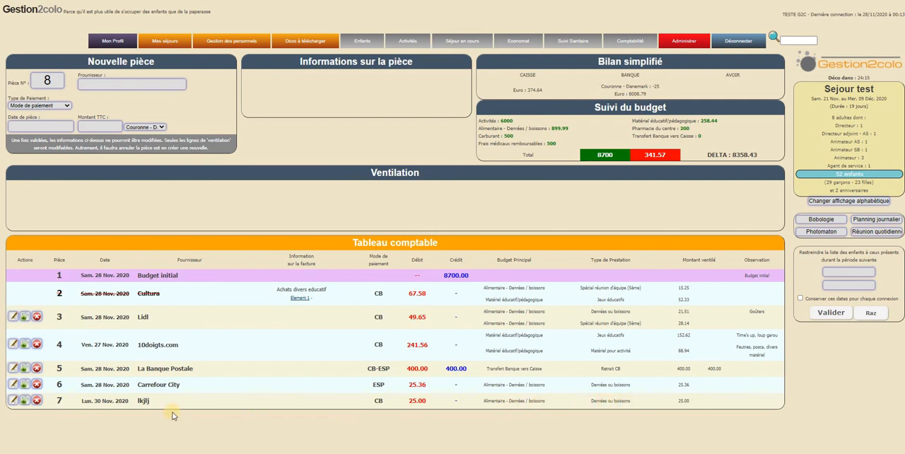
- Edit piece 7 (lkjlj), setting its total amount to 350 and its currency to Euro
click(14, 401)
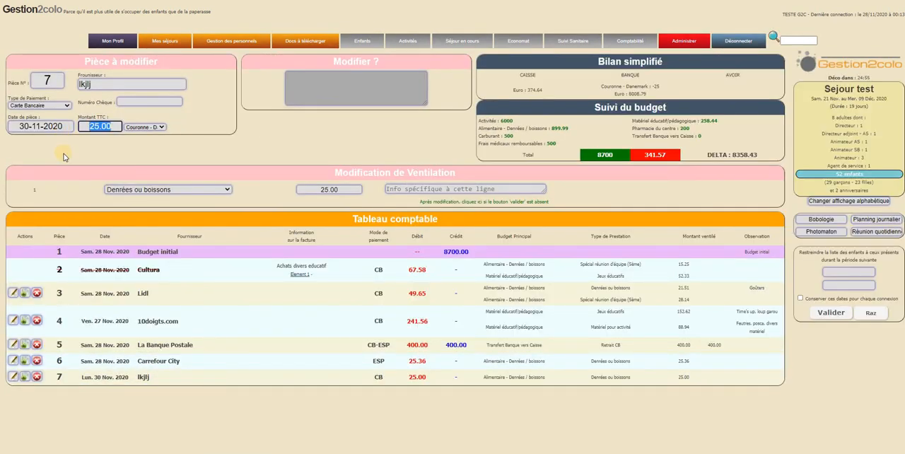
text(350)
click(142, 127)
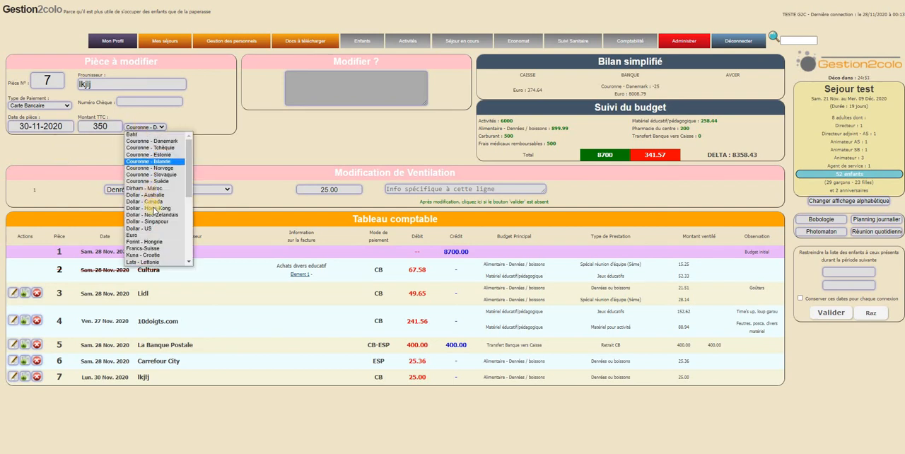
click(145, 235)
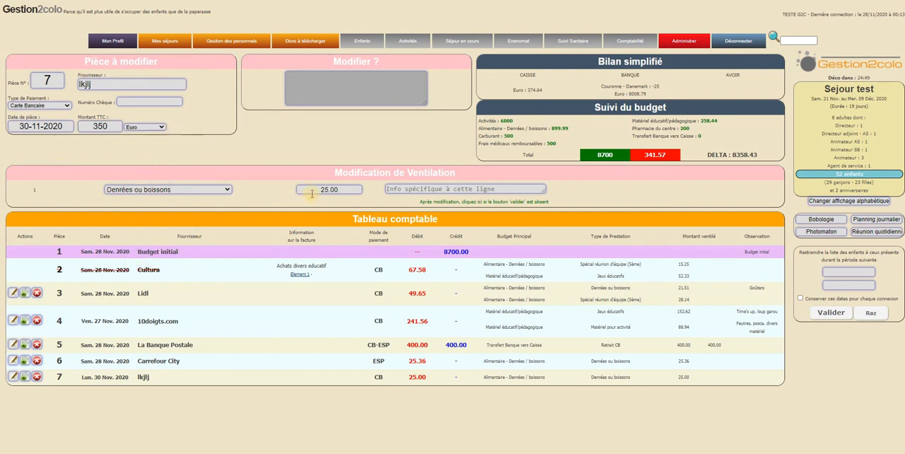
- Set piece 7's Denrées ou boissons allocation to 350 and validate the modified piece
click(199, 191)
click(197, 190)
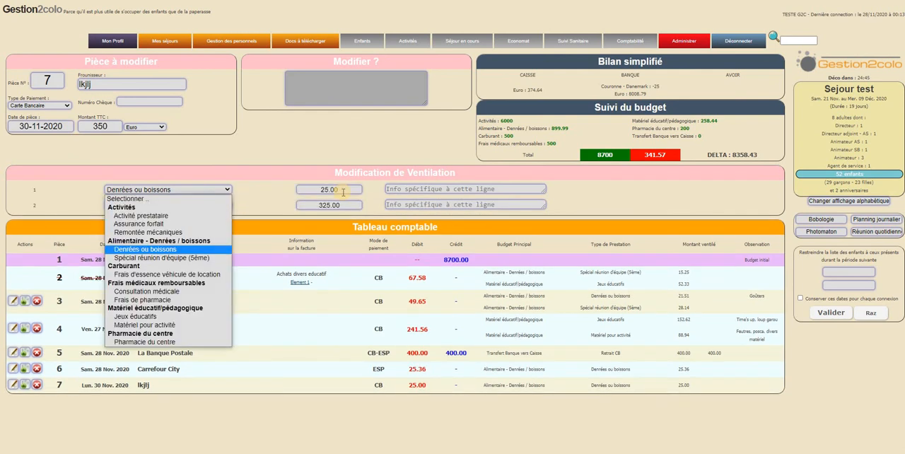
click(268, 191)
key(Tab)
text(350)
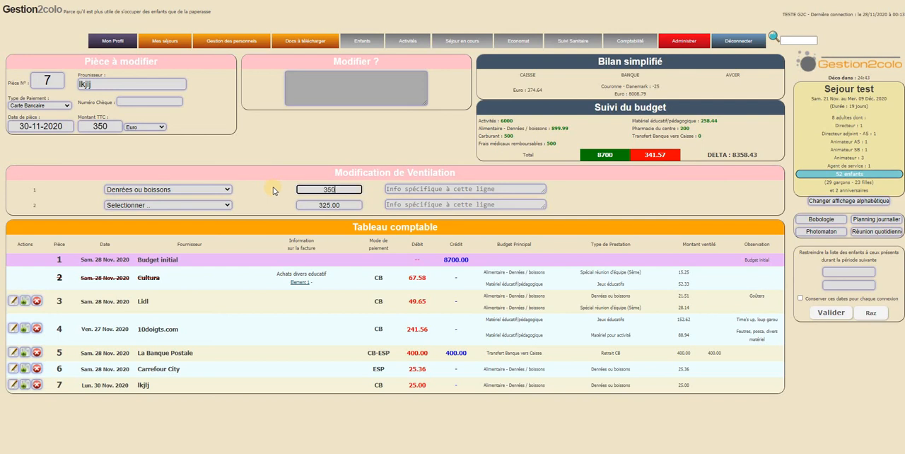
click(380, 195)
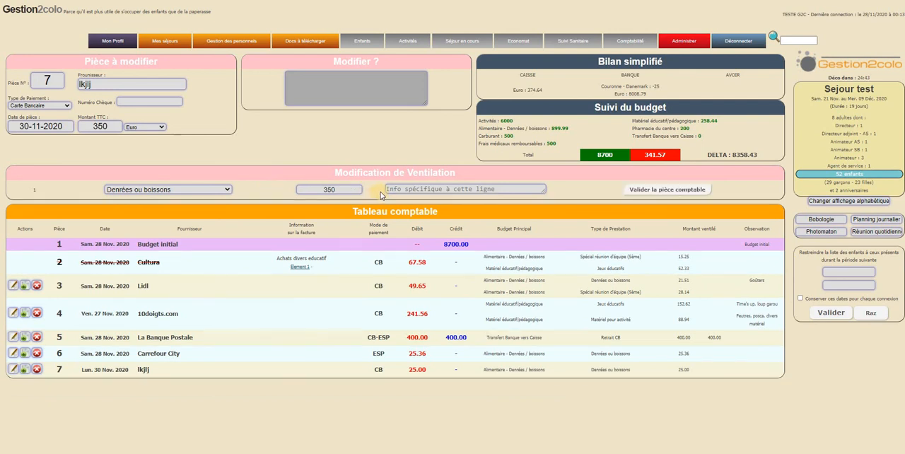
click(637, 190)
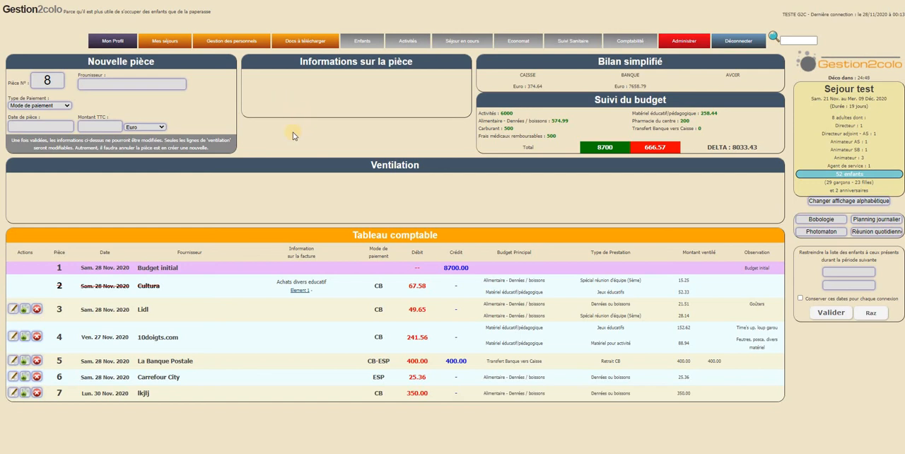
- Open Lignes comptables et budget, try to deselect Denrées ou boissons and Spécial réunion d'équipe (5ème), and review the remaining lines
click(627, 72)
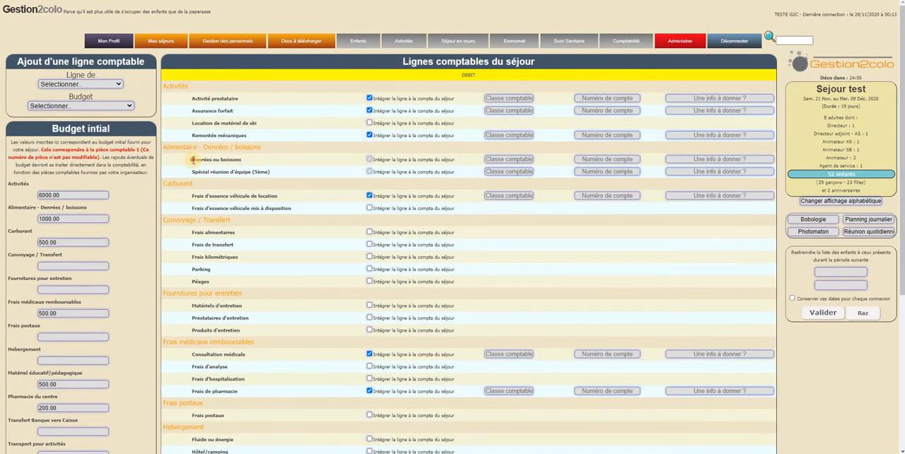
drag(193, 160, 318, 160)
click(369, 160)
click(370, 172)
click(369, 160)
click(370, 172)
scroll(405, 241, down, 3)
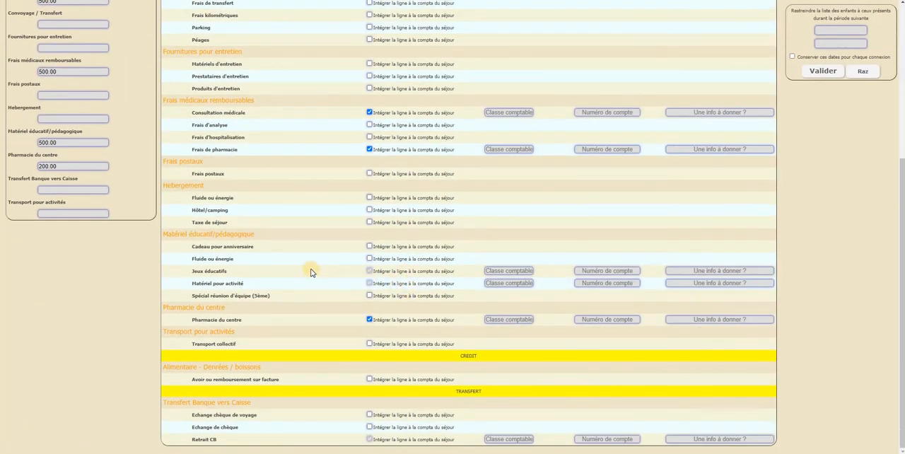
scroll(311, 272, up, 3)
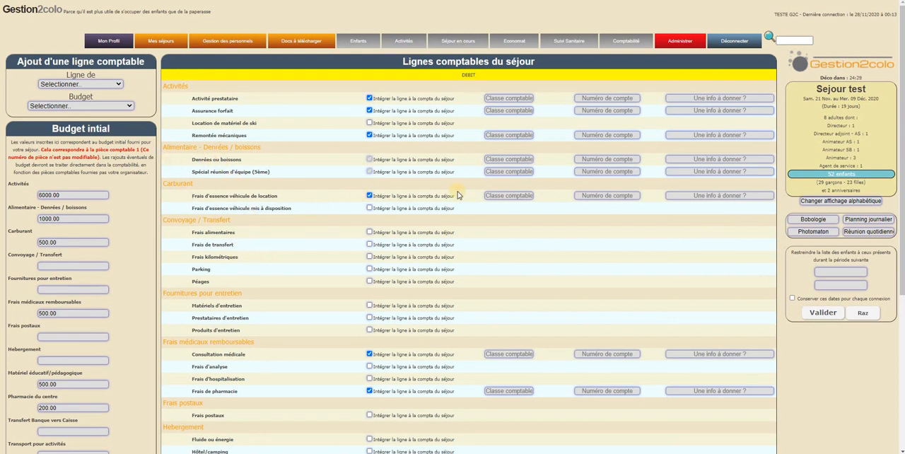
click(625, 42)
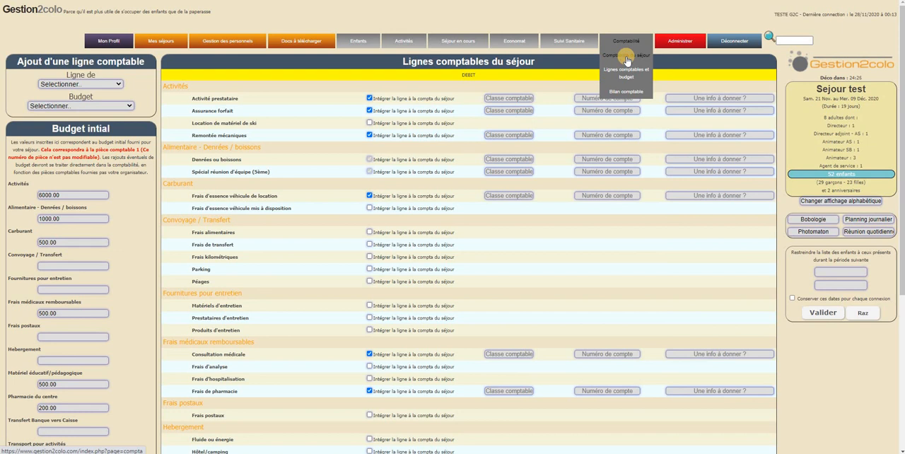
click(626, 58)
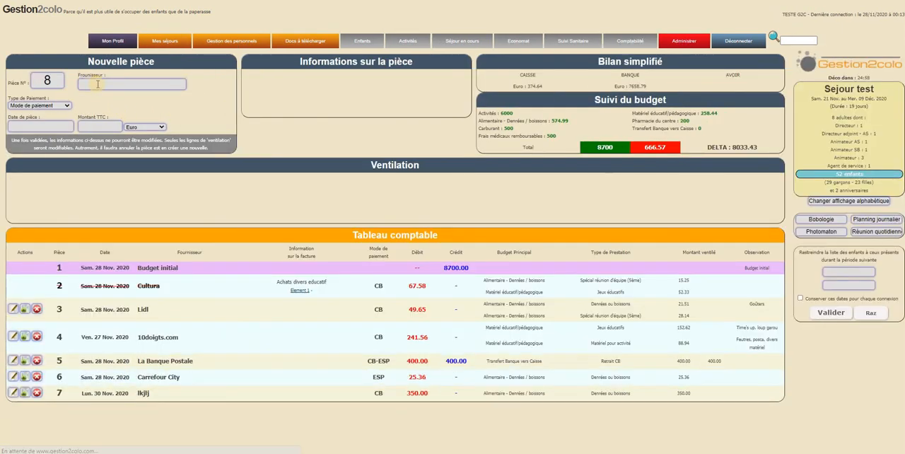
click(97, 84)
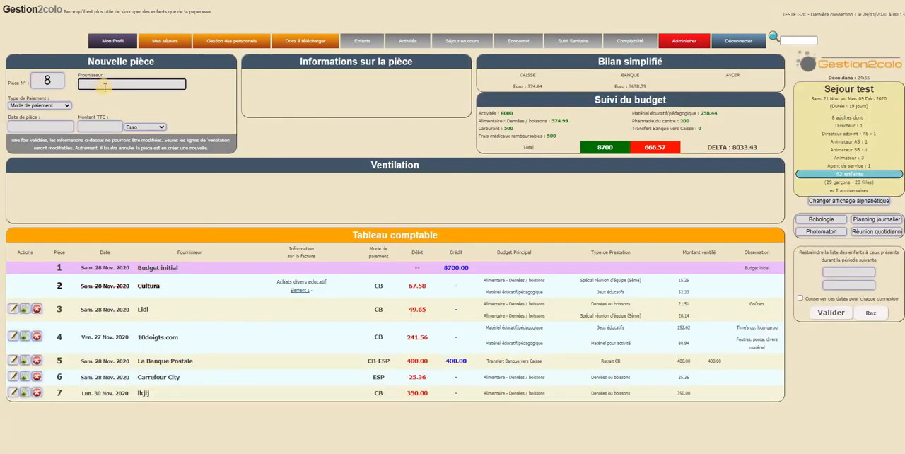
text(Assoc)
click(40, 104)
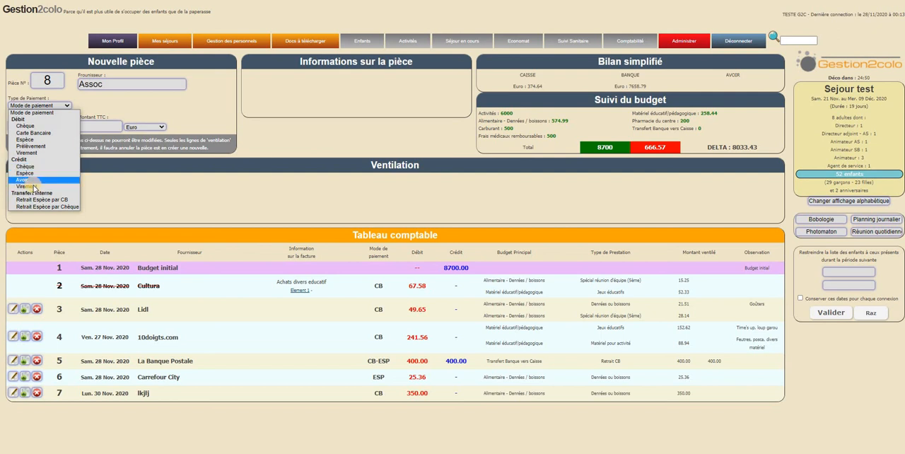
click(28, 186)
click(54, 125)
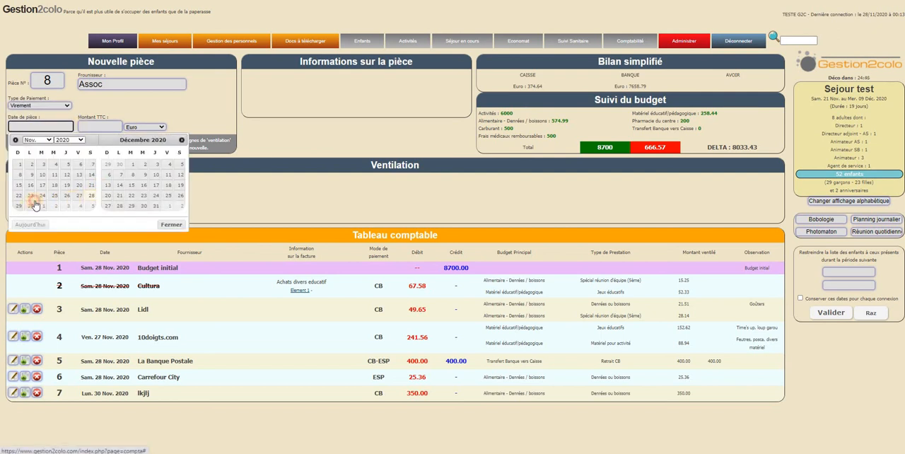
click(34, 205)
click(99, 128)
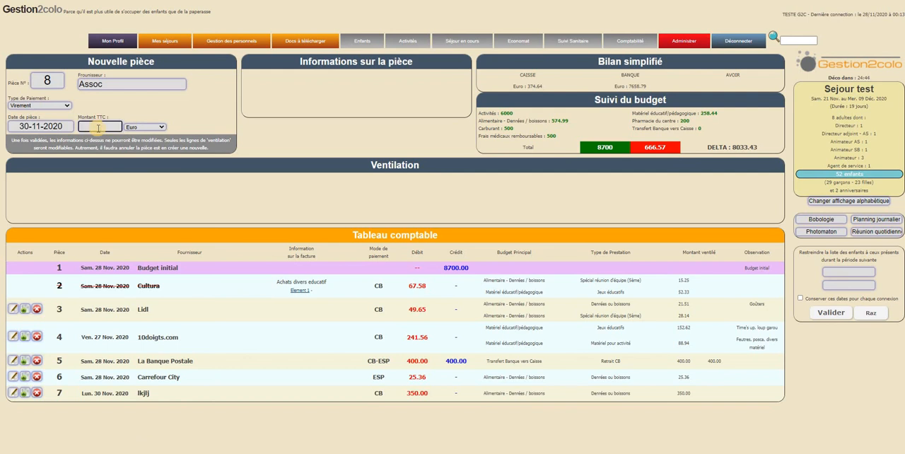
text(2000)
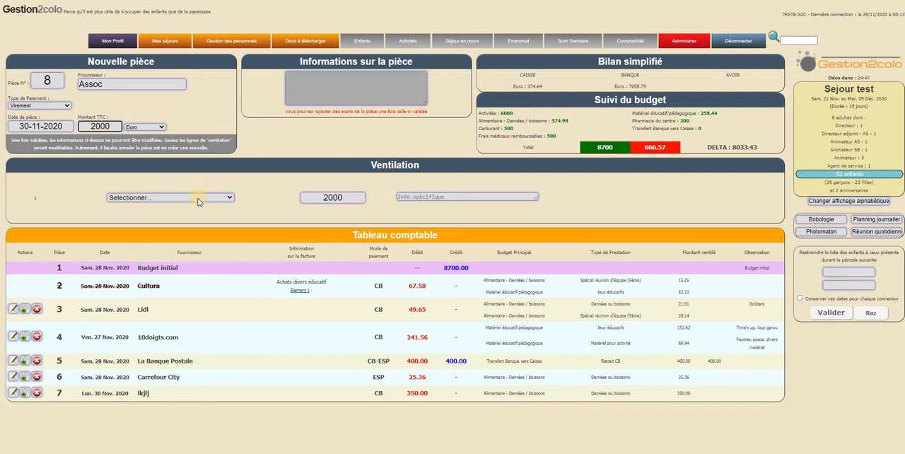
click(196, 199)
click(196, 200)
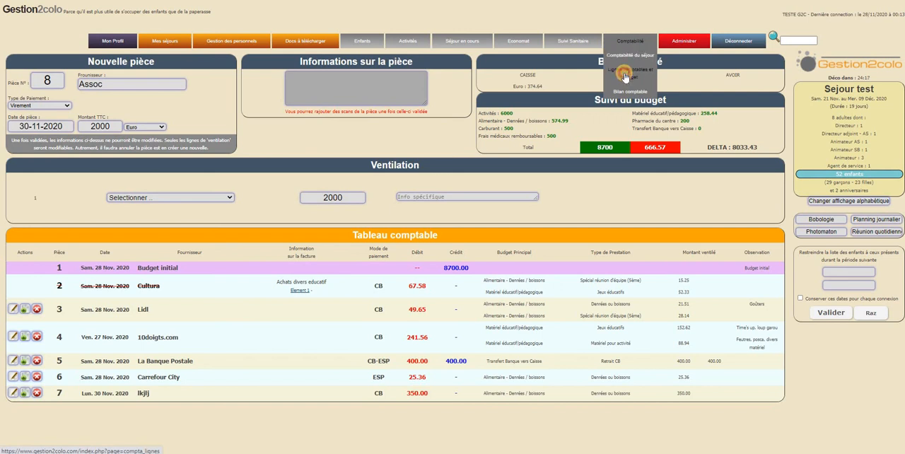
- Open Lignes comptables et budget and examine the credit lines available for the stay
click(625, 77)
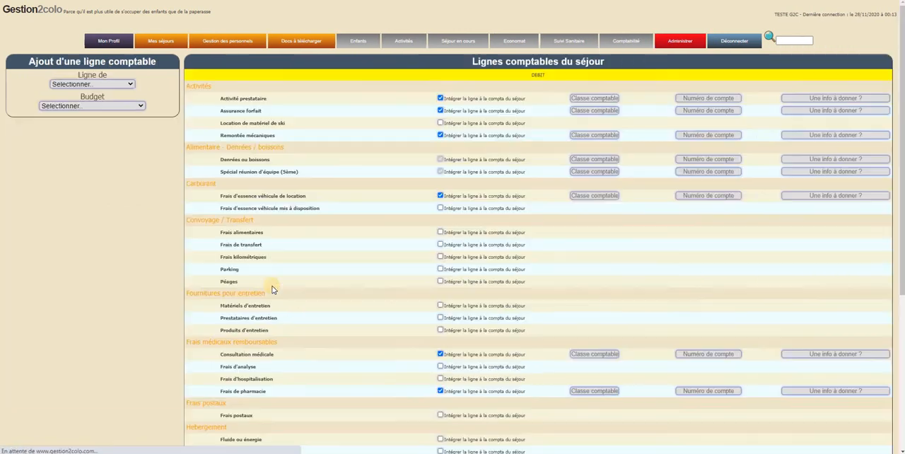
scroll(275, 297, down, 10)
drag(176, 368, 295, 370)
click(272, 378)
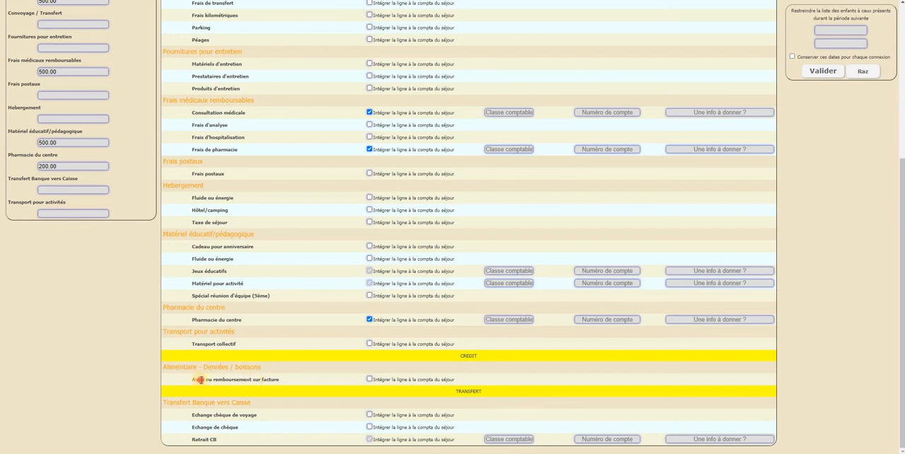
drag(201, 380, 296, 381)
click(289, 249)
scroll(316, 187, up, 5)
scroll(315, 187, down, 5)
scroll(100, 93, up, 4)
- Add a credit line named Complément Budget under the Activités budget and check it in the list of credit lines
click(96, 84)
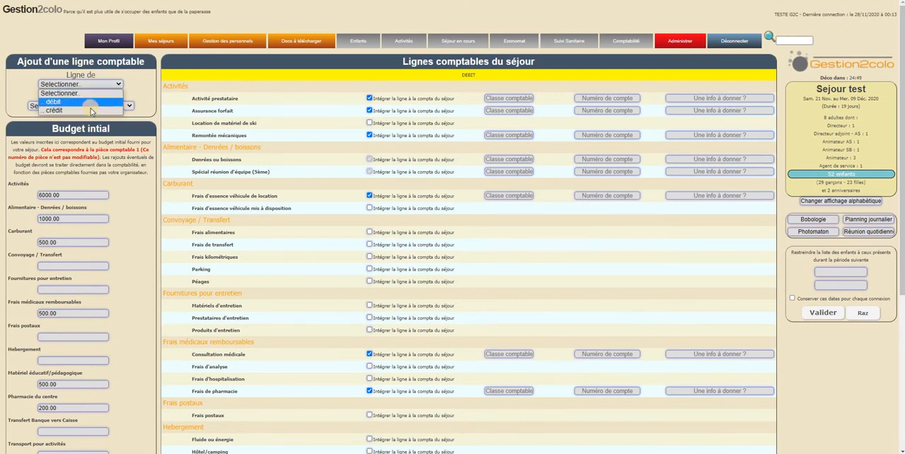
click(86, 106)
click(85, 106)
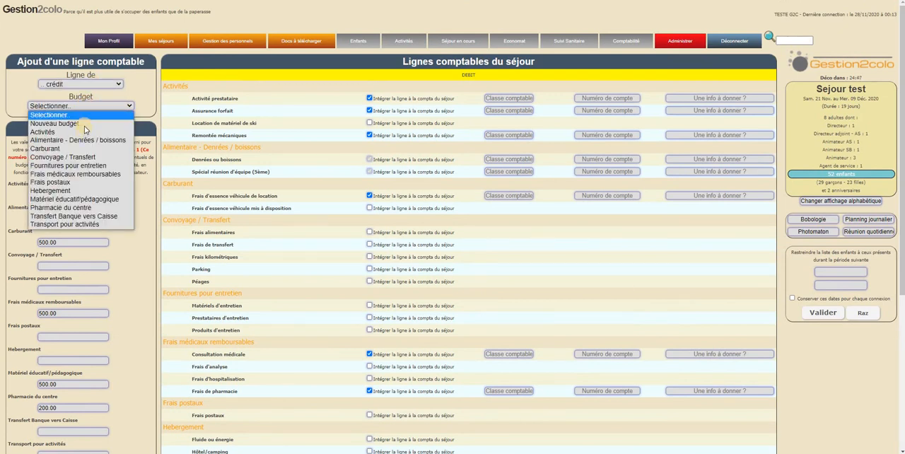
click(99, 131)
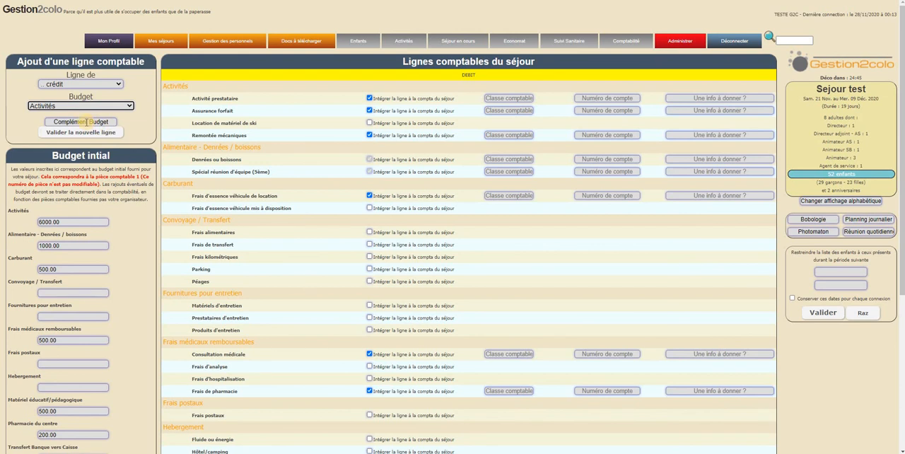
click(81, 134)
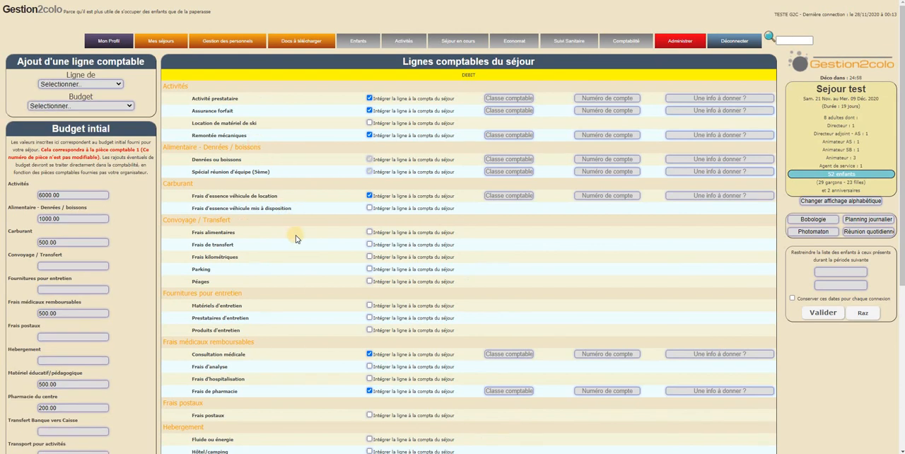
scroll(247, 337, down, 4)
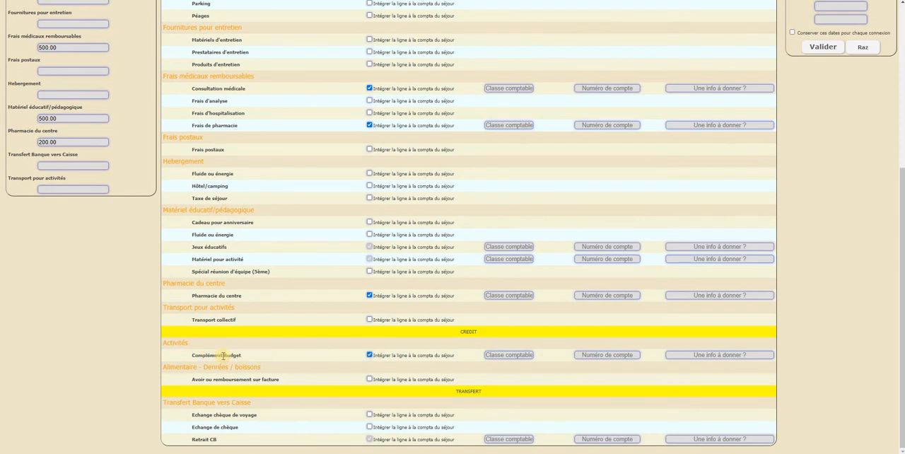
scroll(424, 177, up, 4)
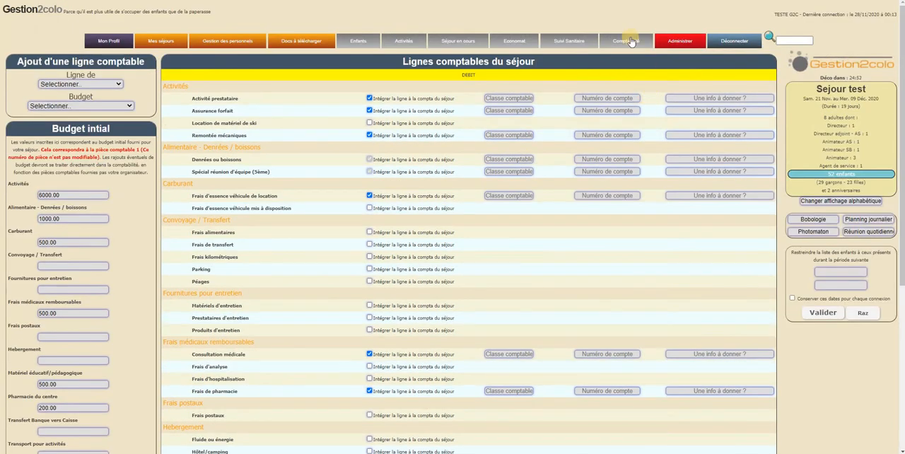
- In Comptabilité du séjour, fill in new piece 8 for Assoc as a credit Virement dated 30-11-2020 for 2000 Euro
mouse_move(632, 41)
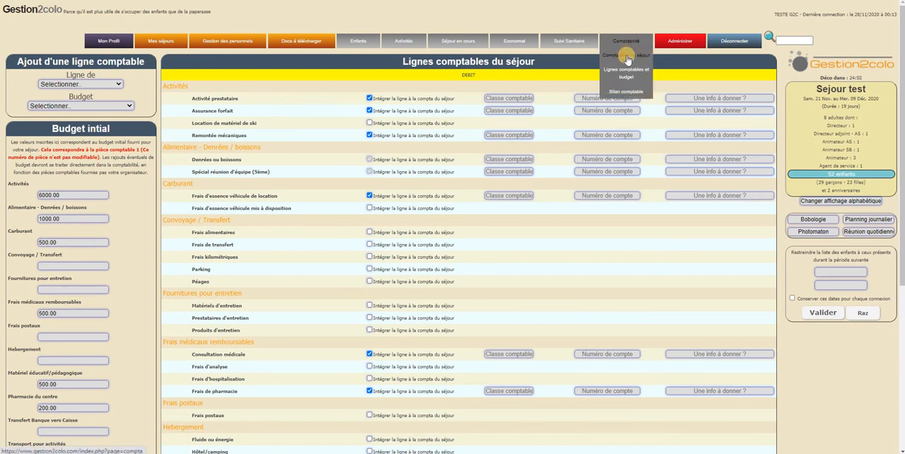
click(627, 56)
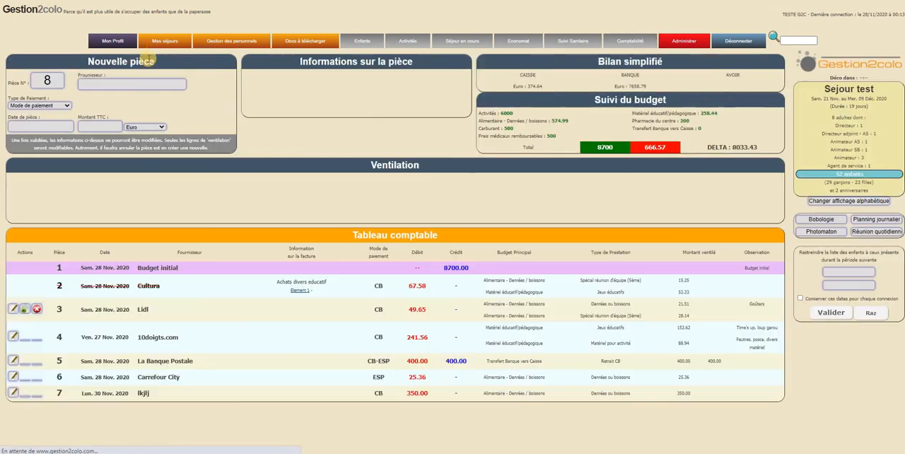
click(111, 82)
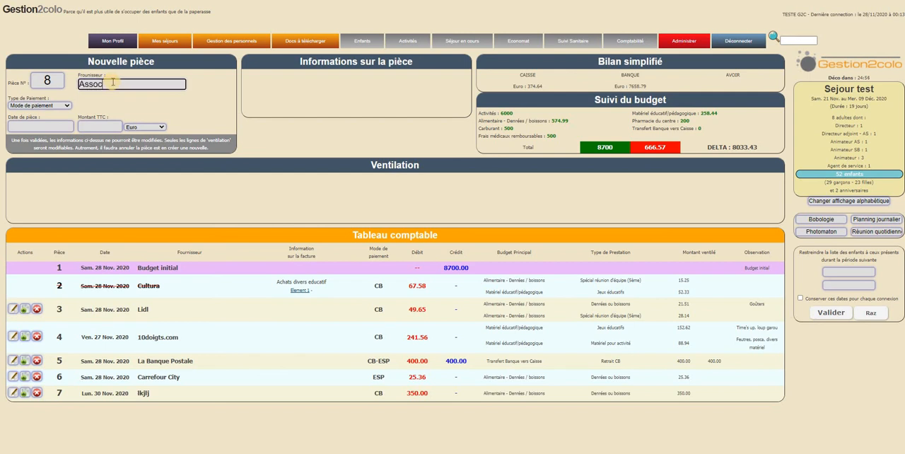
key(Tab)
click(63, 109)
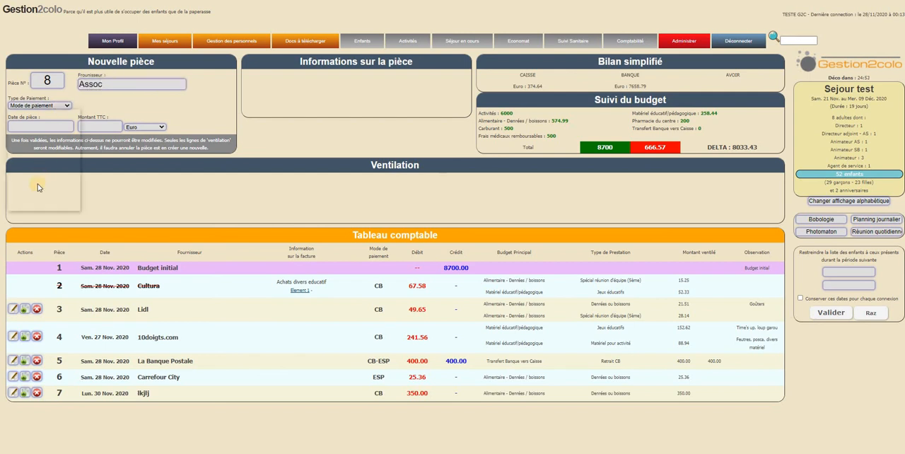
click(38, 187)
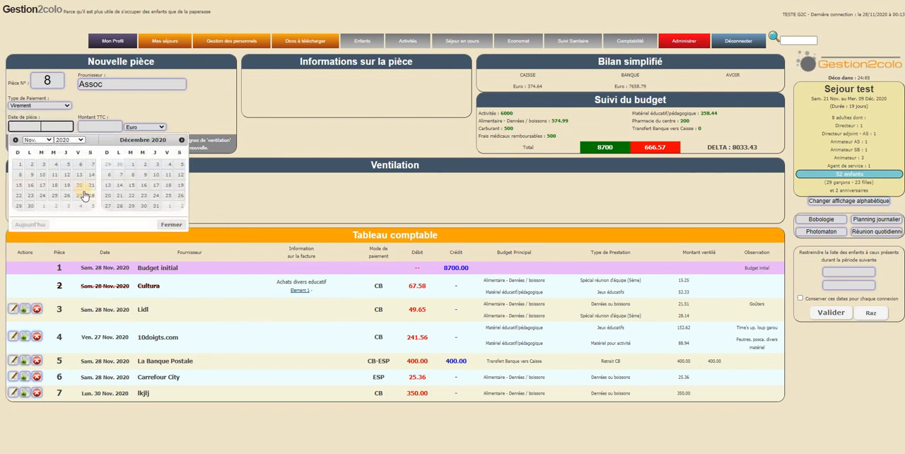
click(30, 205)
click(108, 125)
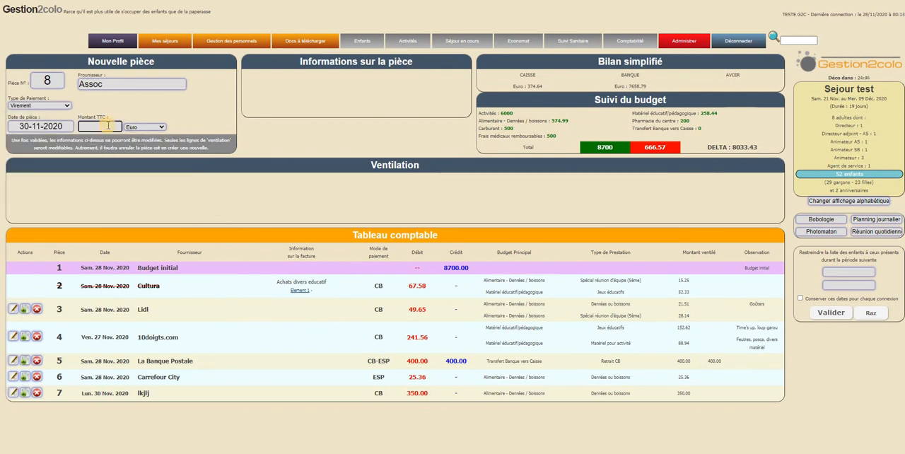
text(2000)
- Allocate piece 8's 2000 to Complément Budget and validate the accounting piece
click(175, 201)
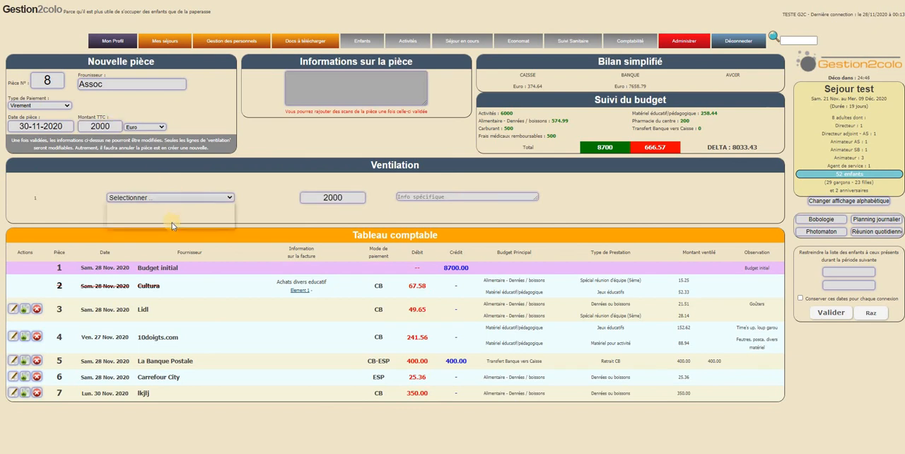
click(211, 222)
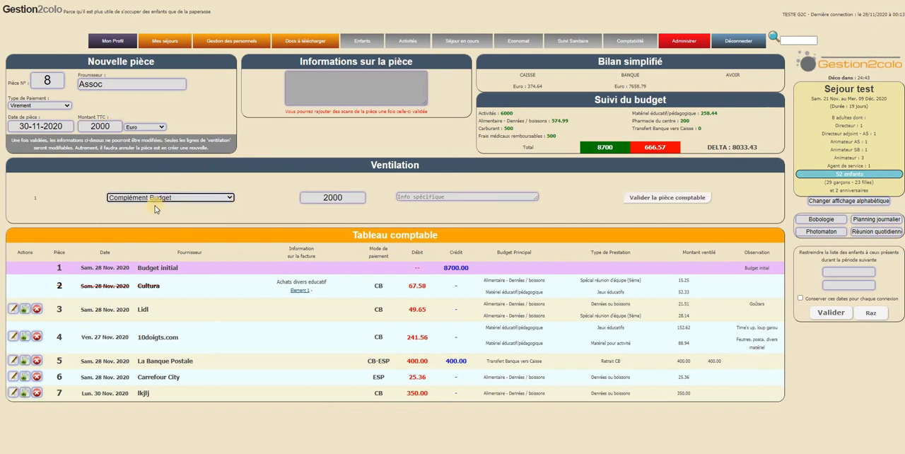
click(646, 201)
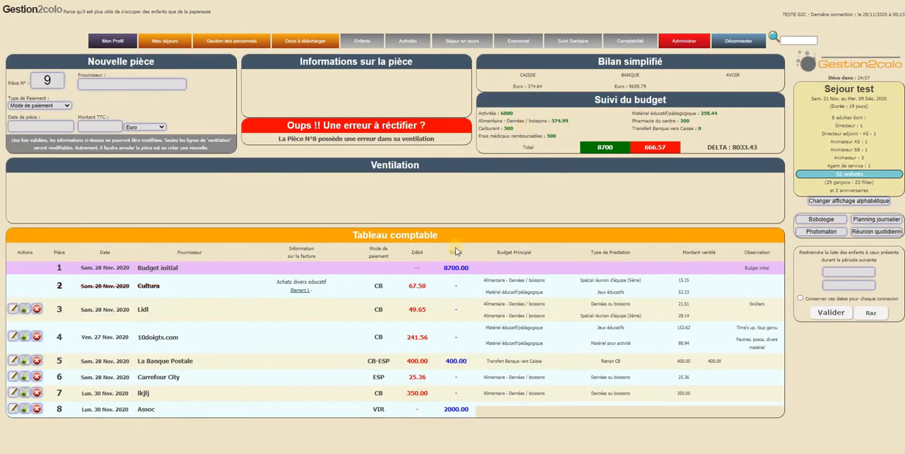
- Examine the allocation error reported for piece 8 (Assoc) and open that piece for modification
click(467, 410)
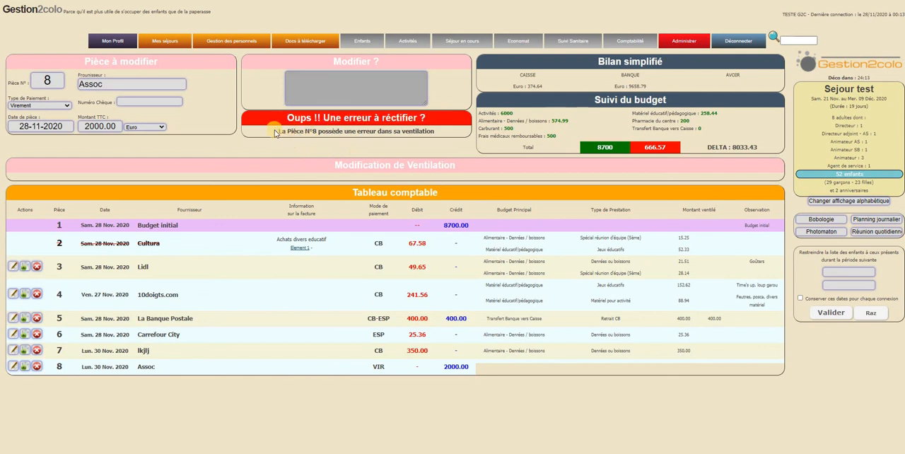
drag(275, 133, 444, 130)
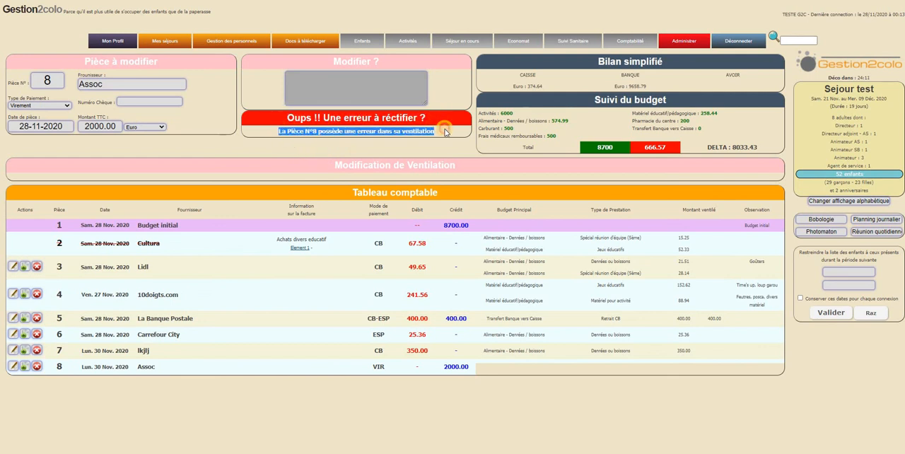
click(387, 154)
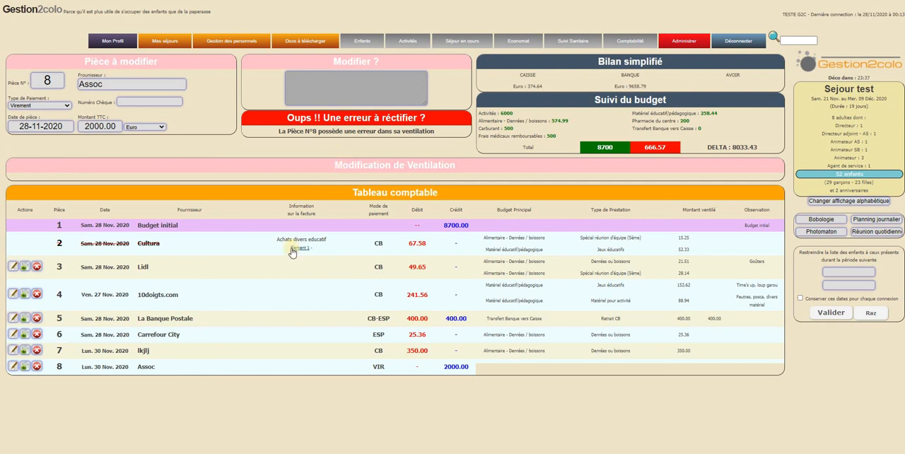
click(12, 366)
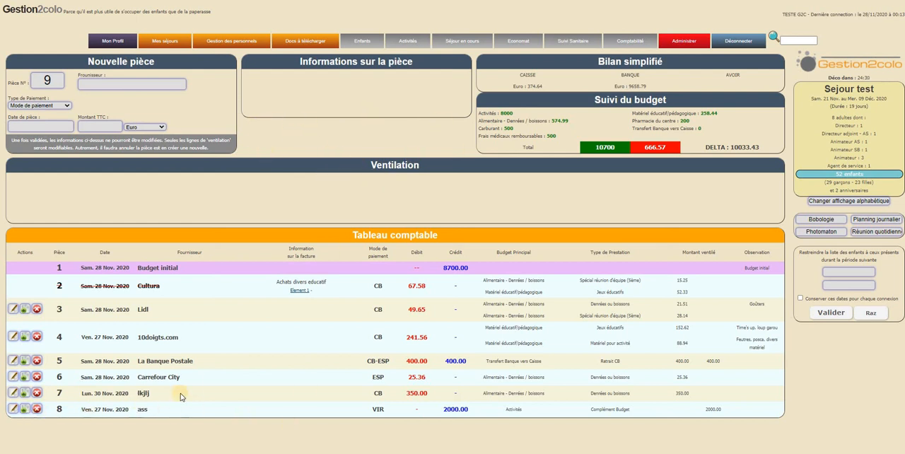
- Review the allocated amounts, the Activités budget and the credit total in Suivi du budget, and the Budget initial credit
drag(675, 343, 698, 343)
click(698, 343)
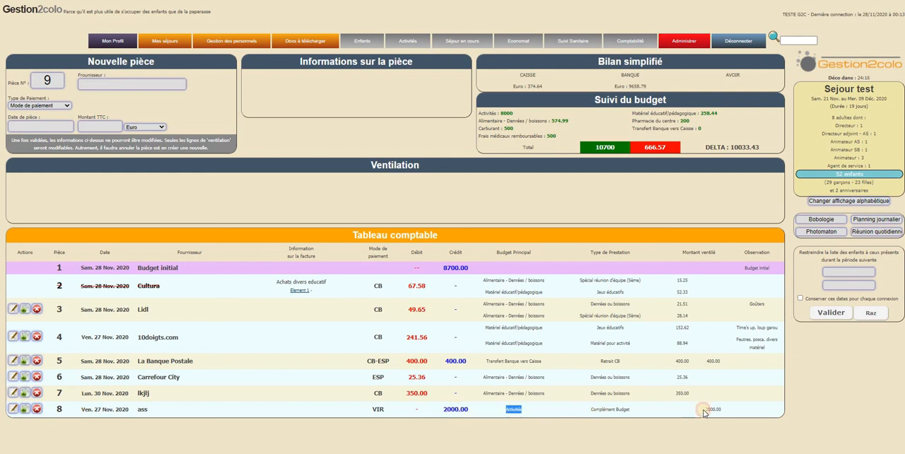
drag(501, 114, 523, 115)
click(517, 113)
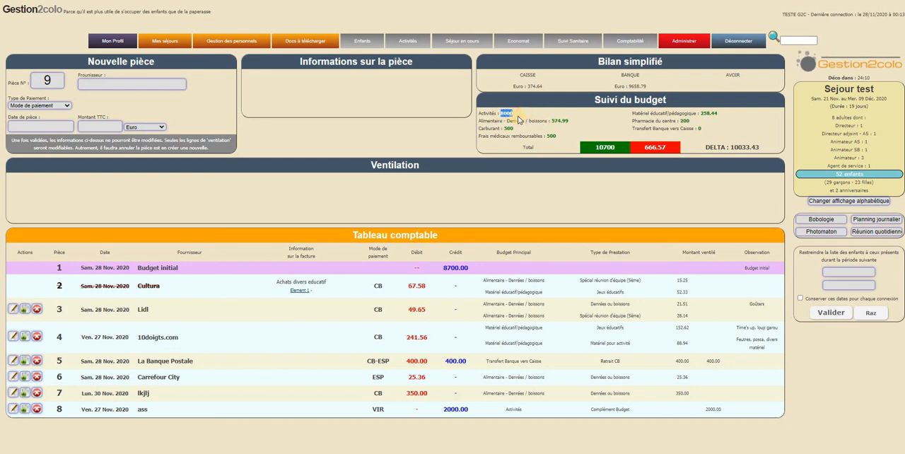
click(518, 120)
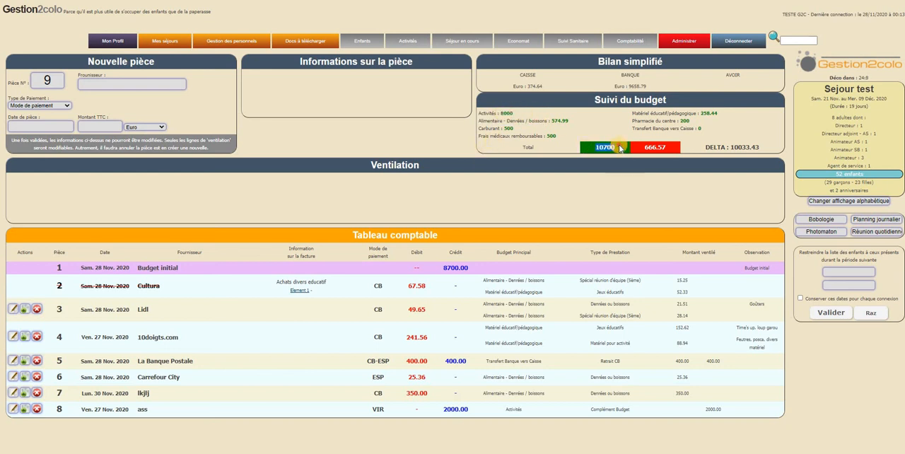
drag(436, 270, 528, 266)
click(527, 265)
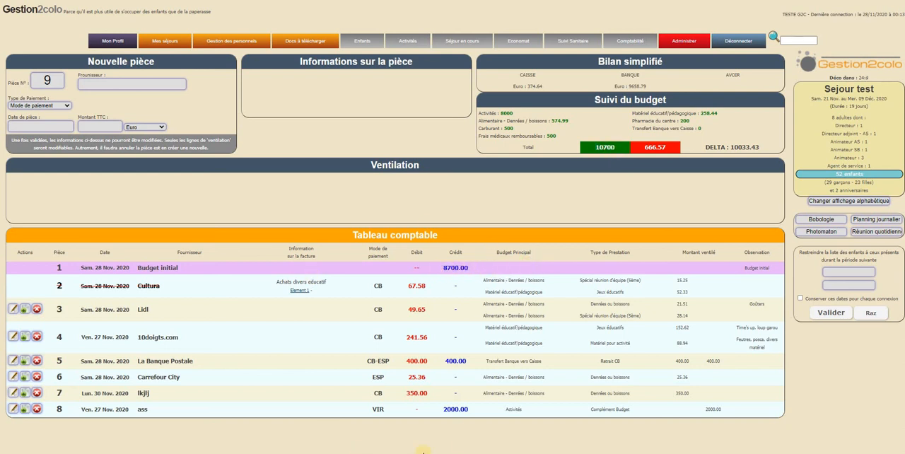